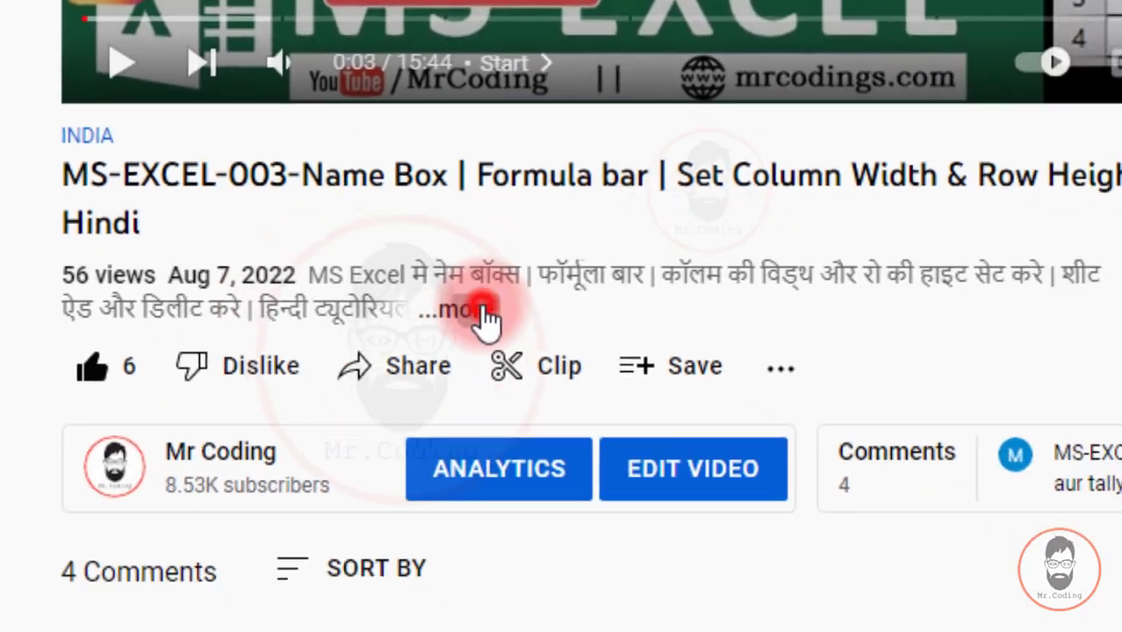
- Expand the video description and open the practice file link mrcodings.com/MsExcelPart003
click(571, 369)
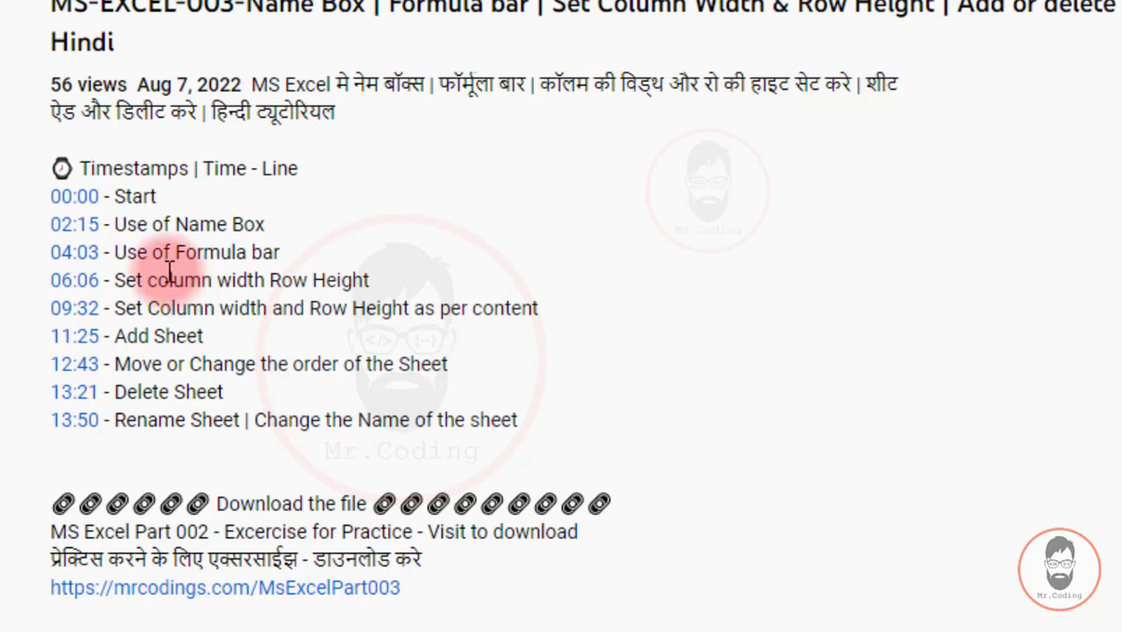
scroll(170, 273, down, 2)
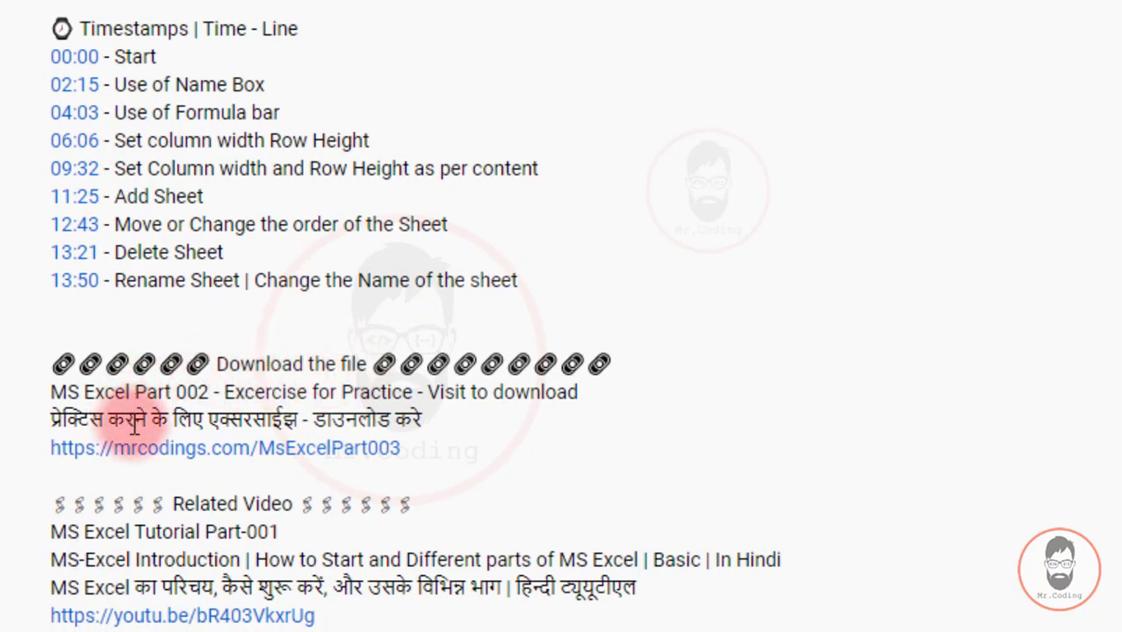
click(301, 452)
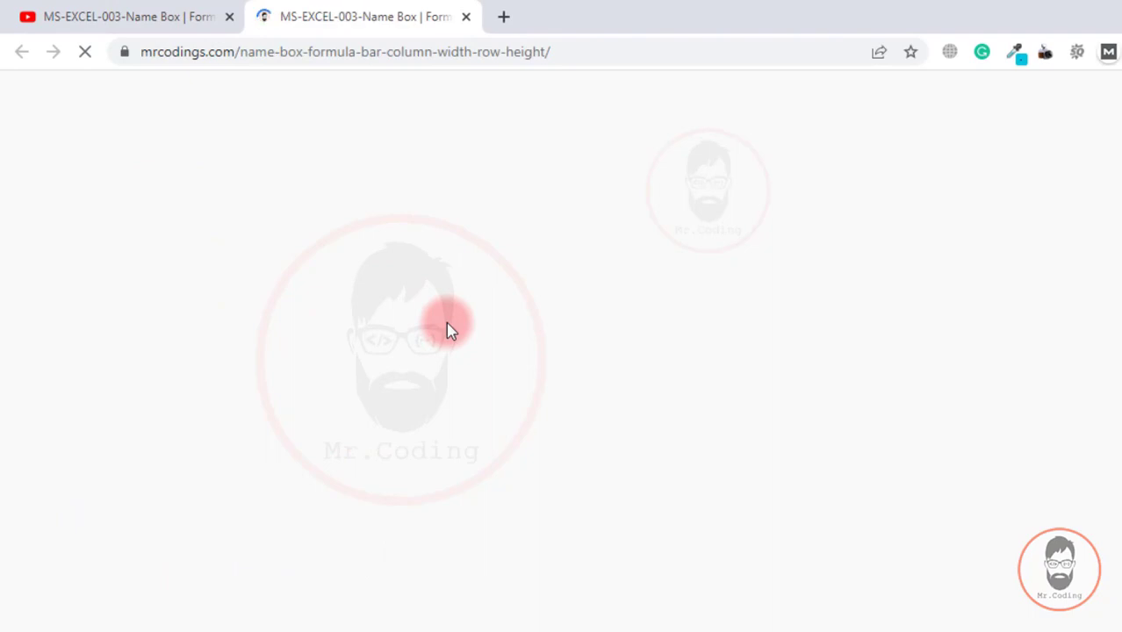
- Open the downloadable PDF from the lesson page and look through its table of contents and following pages
scroll(430, 323, down, 2)
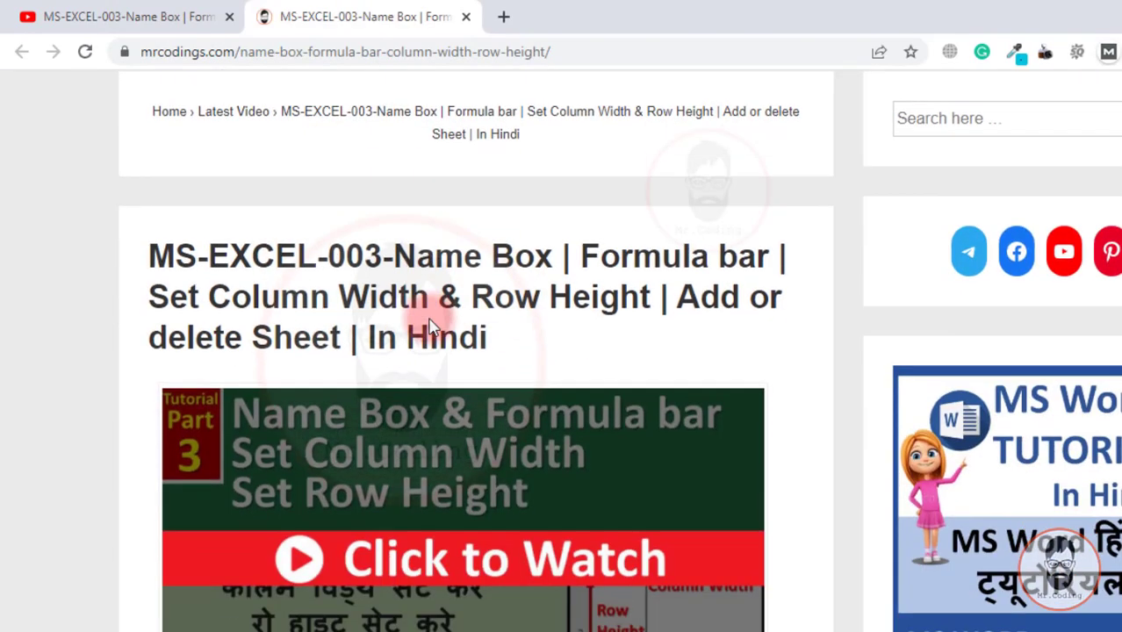
scroll(430, 326, down, 5)
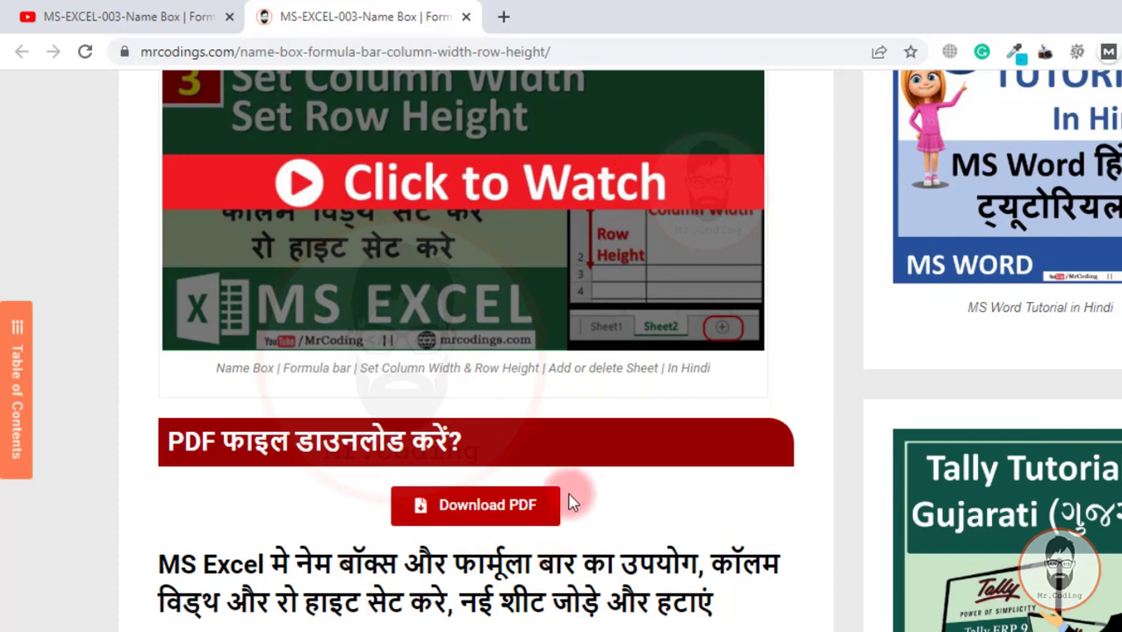
click(507, 508)
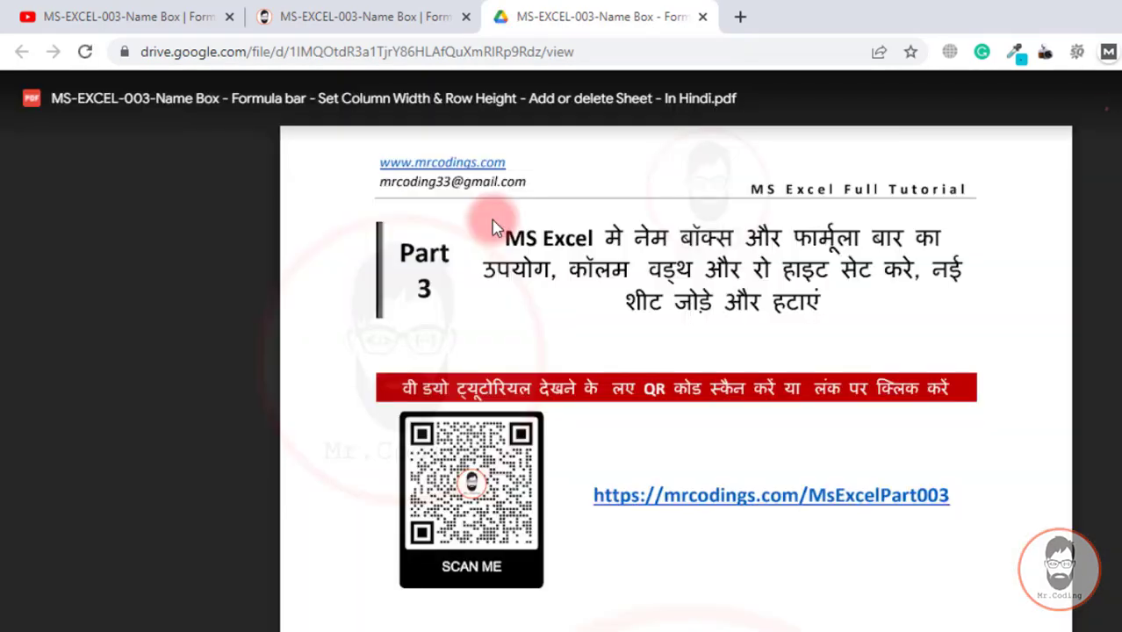
scroll(492, 226, down, 5)
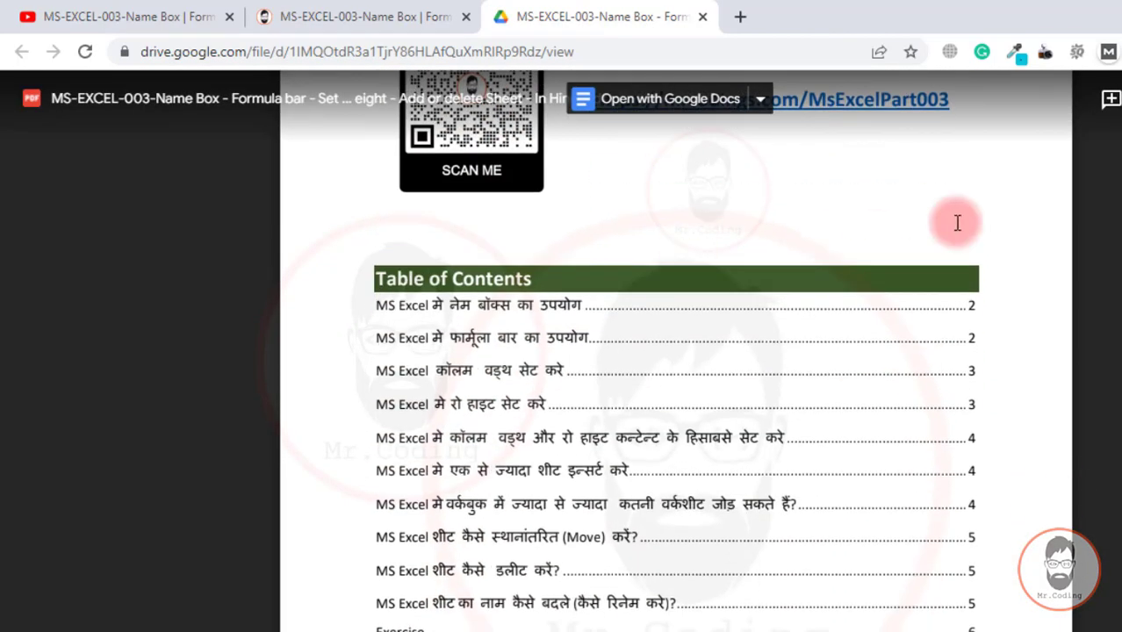
scroll(675, 351, down, 20)
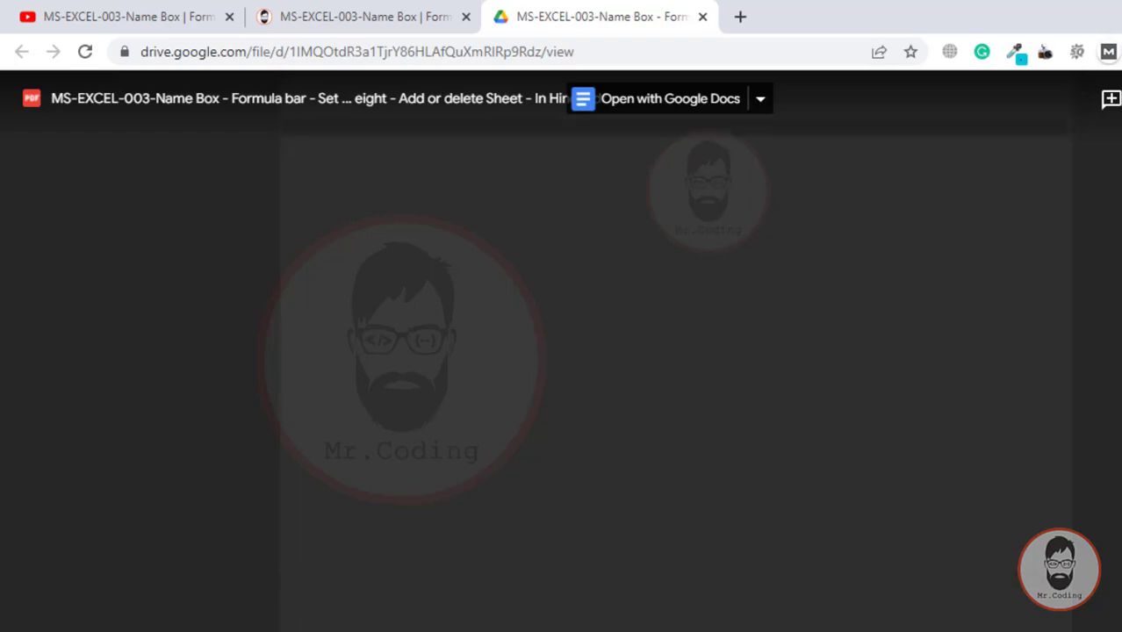
scroll(675, 352, down, 3)
scroll(945, 454, up, 1)
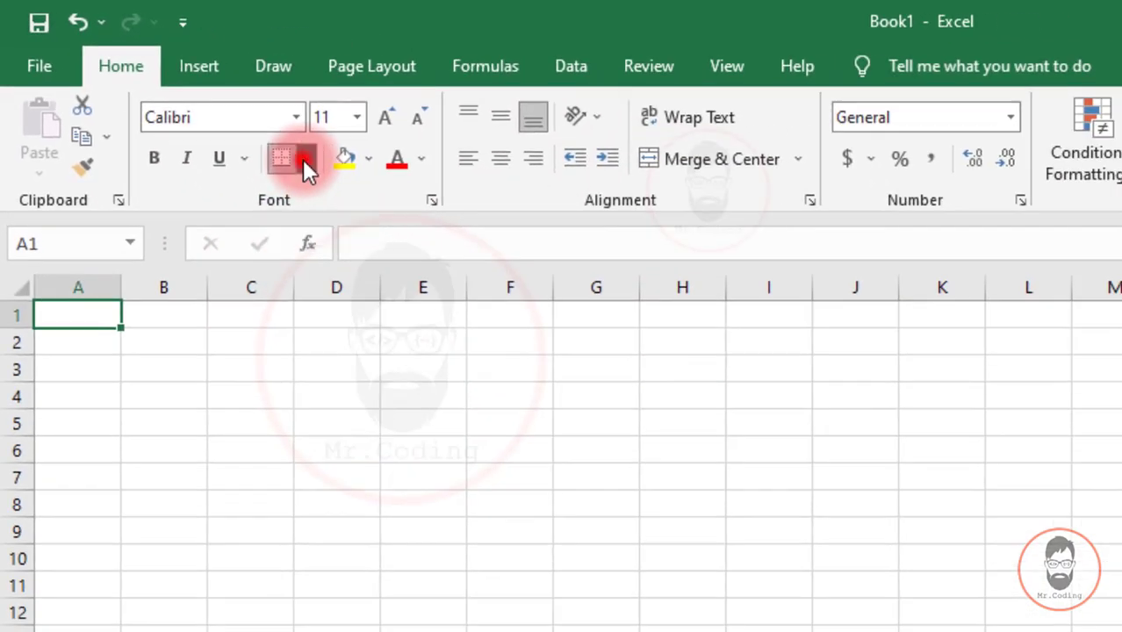
- In the Excel workbook, enter the class timetable from cell B5, with Time and Monday to Saturday columns and rows from 8:00 to 14:00
click(667, 349)
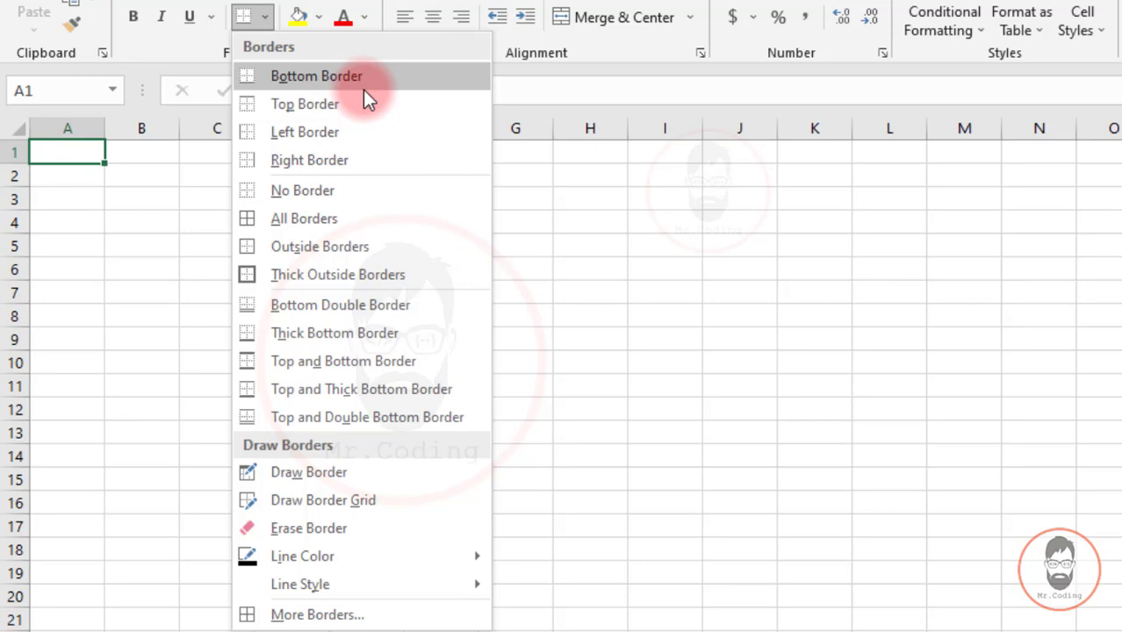
click(137, 248)
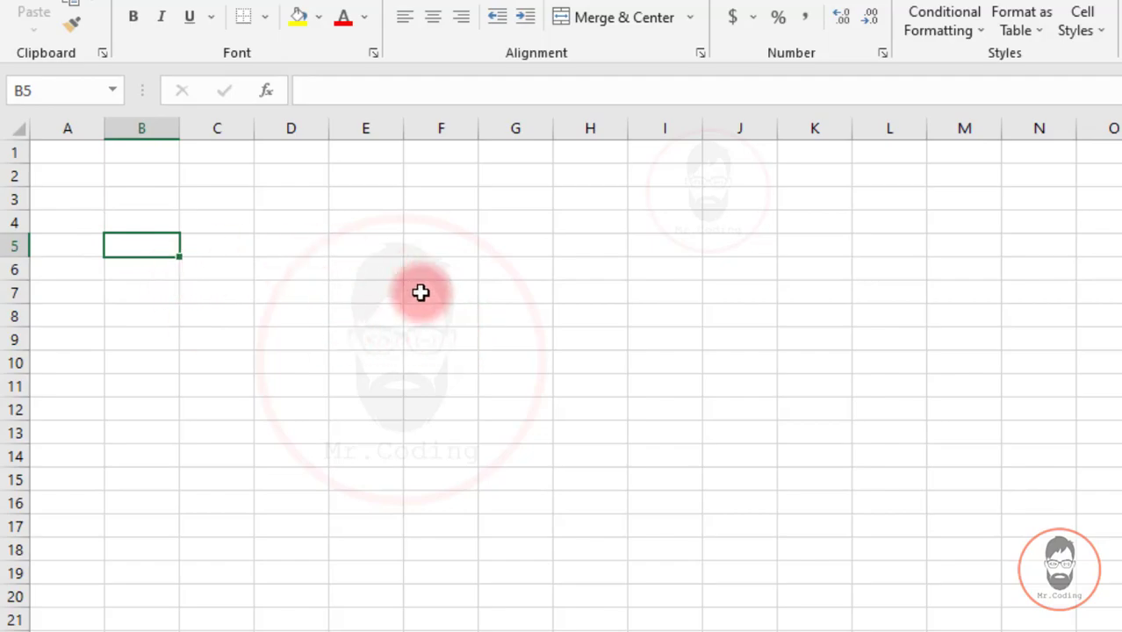
text(Time	Monday	Tuesday	Wednesday	Thursday	Friday	Saturday 8:00 to 9:00	Hindi	Computer	Hindi	Sports	Hindi	Sports 9:00 to 10:00	English	English	Music	English	Art	English 10:00 to 10:15	Fruit Brack	Fruit Brack	Fruit Brack	Fruit Brack	Fruit Brack	Fruit Brack 10:15 to 11:15	Math	Math	Math	Math	Math	Math 11:15 to 12:15	Science	Science	Science	Science	Science	Science 12:15 to 13:00	Lunch Brack	Lunch Brack	Lunch Brack	Lunch Brack	Lunch Brack	Lunch Brack 13:00 to 14:00	Social Science	Social Science	Social Science	Social Science	Social Science	Social Science)
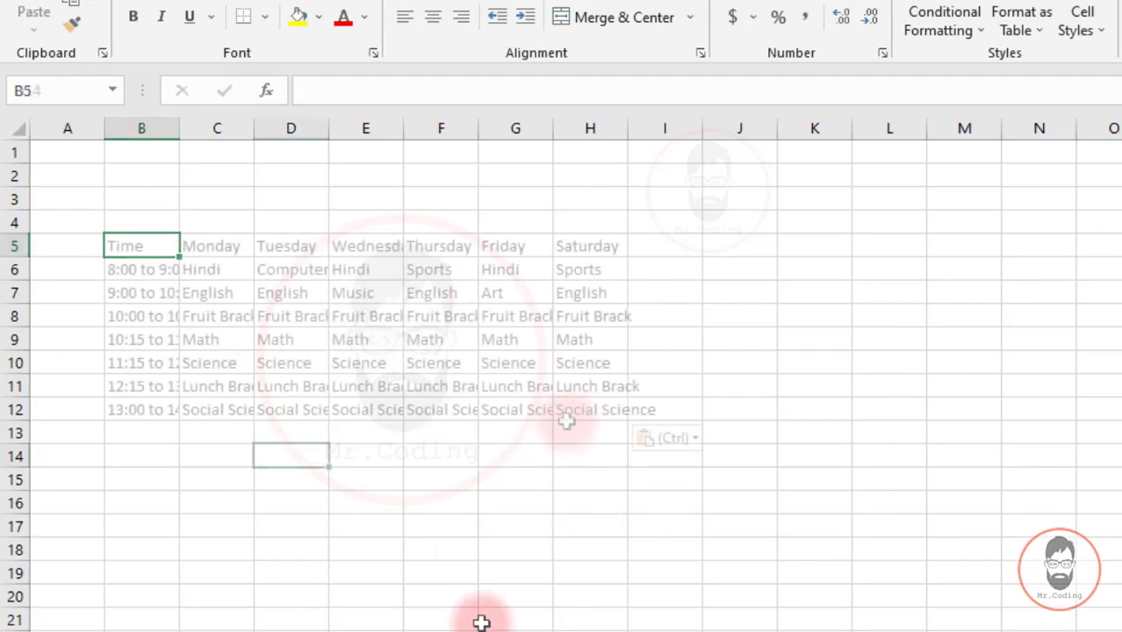
click(587, 411)
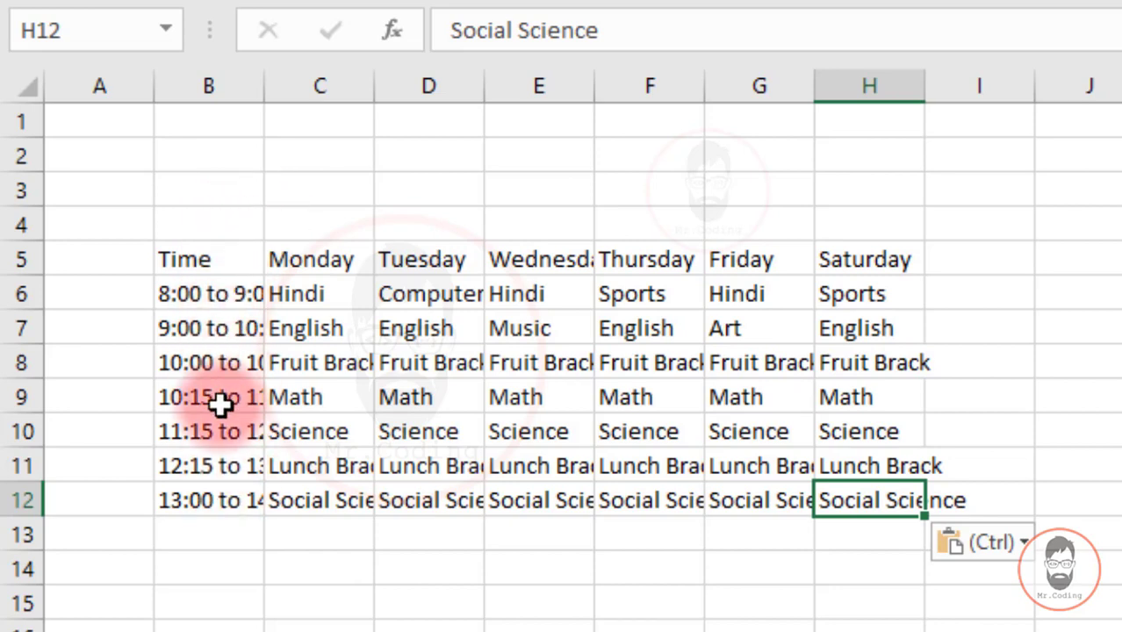
- Fit the widths of columns B to H to their contents and save the workbook as Ex05.xlsx
double_click(263, 86)
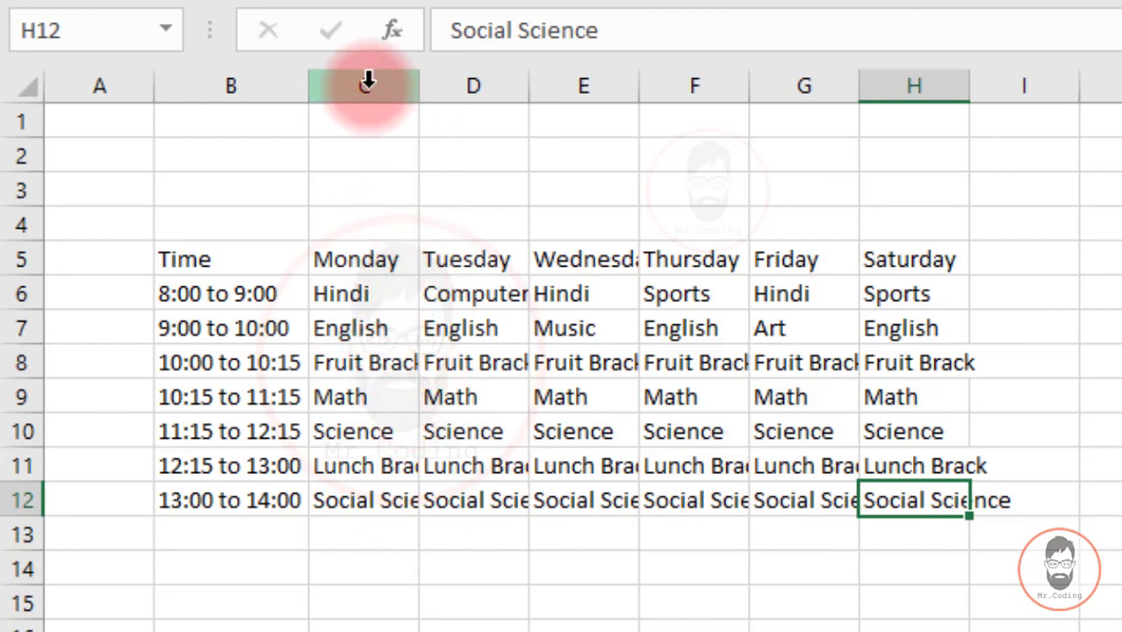
drag(367, 81, 898, 84)
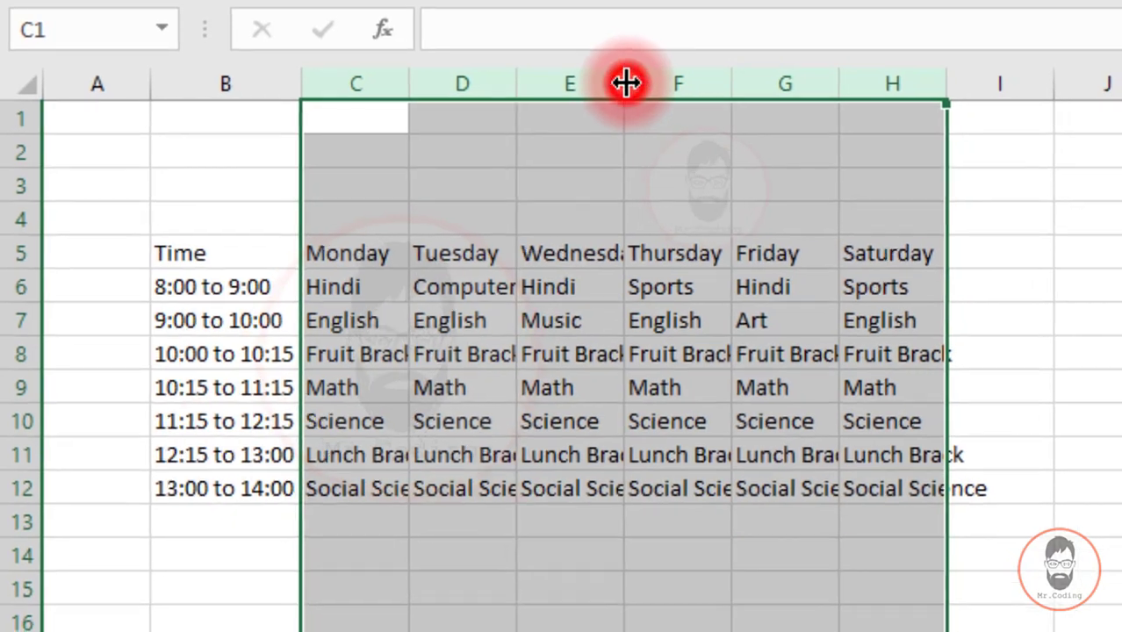
double_click(640, 85)
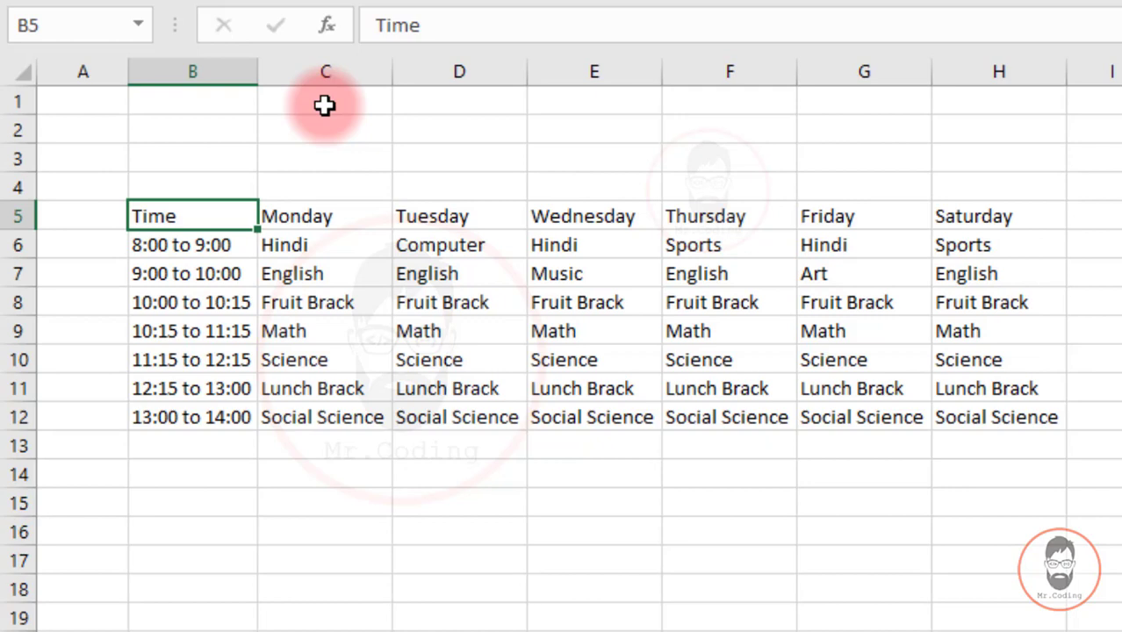
key(ctrl+s)
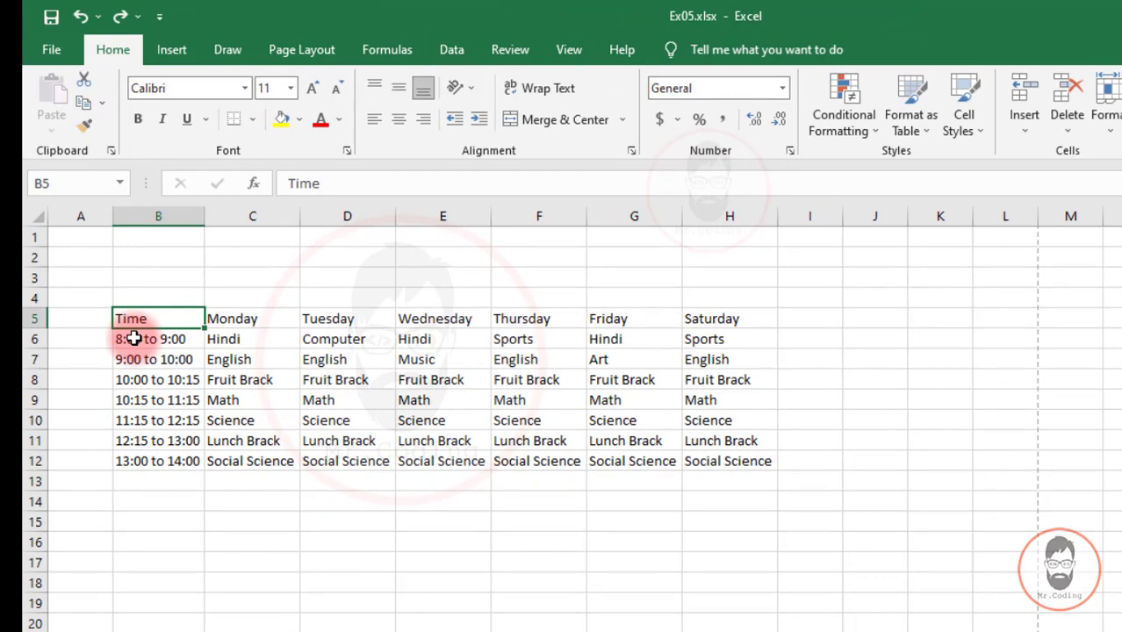
- Examine the timetable in the print preview without margin guides and enlarged, checking whether cell lines print, and return to the sheet
click(51, 49)
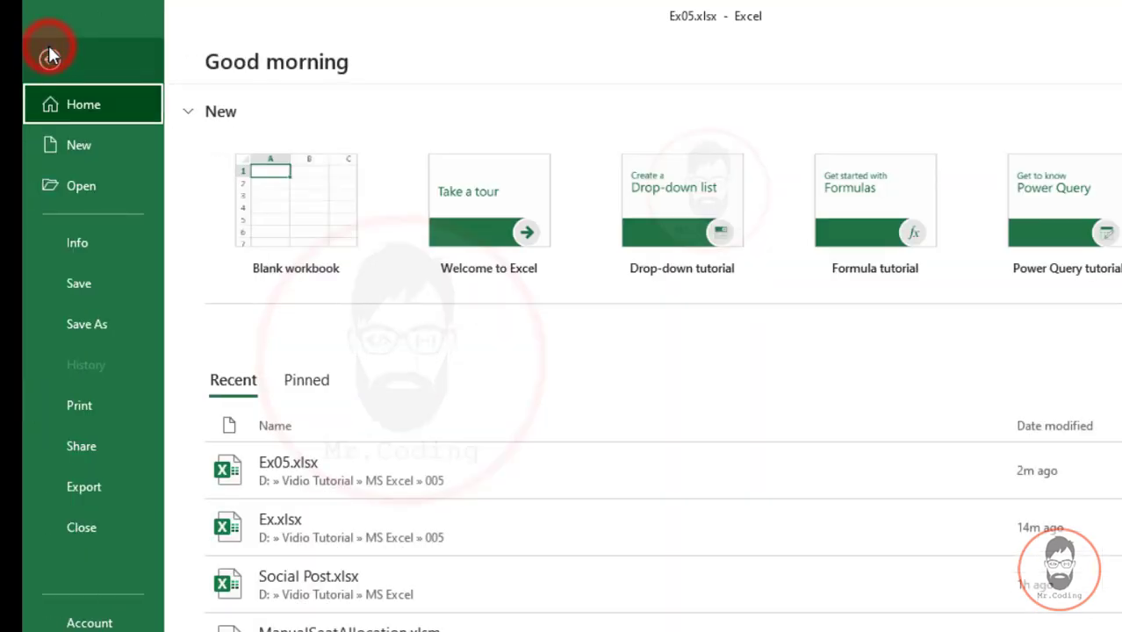
click(80, 404)
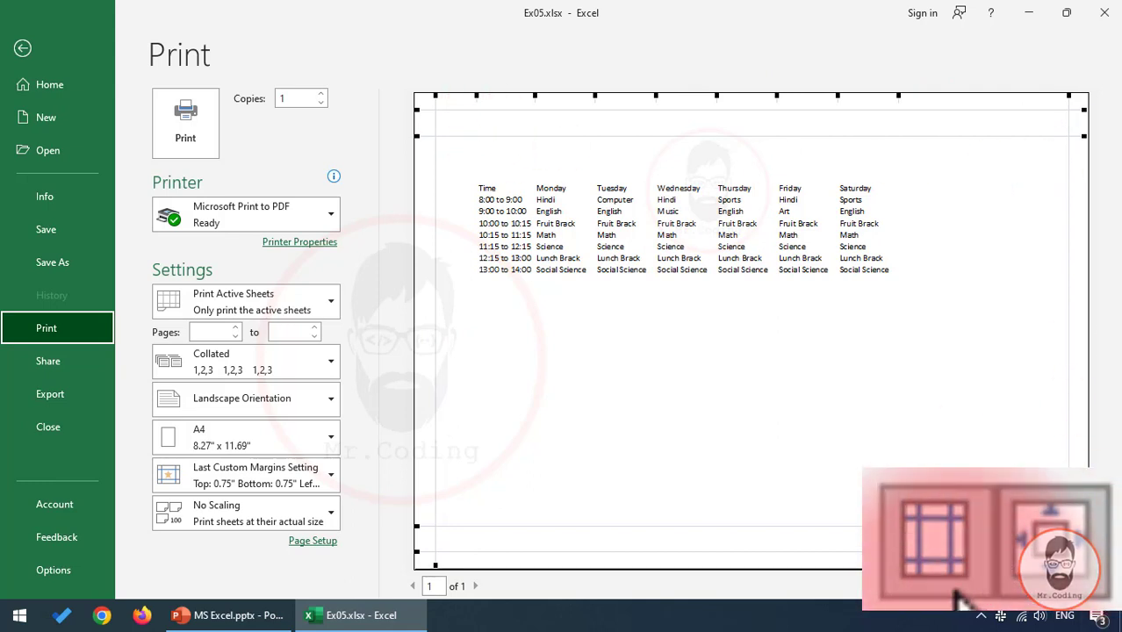
click(1060, 586)
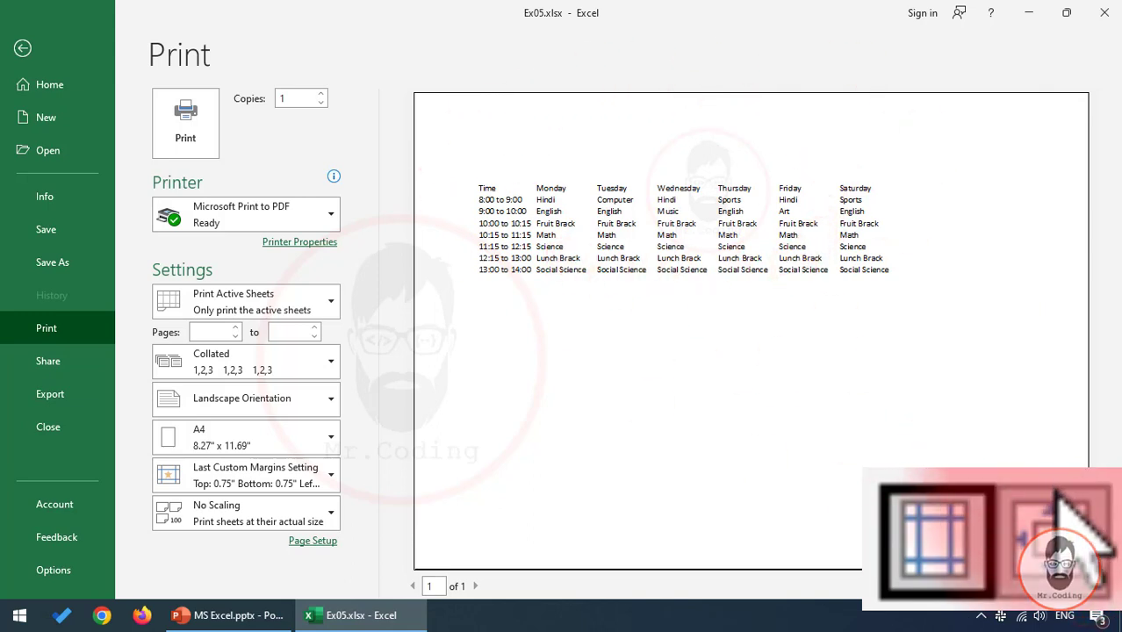
click(1089, 585)
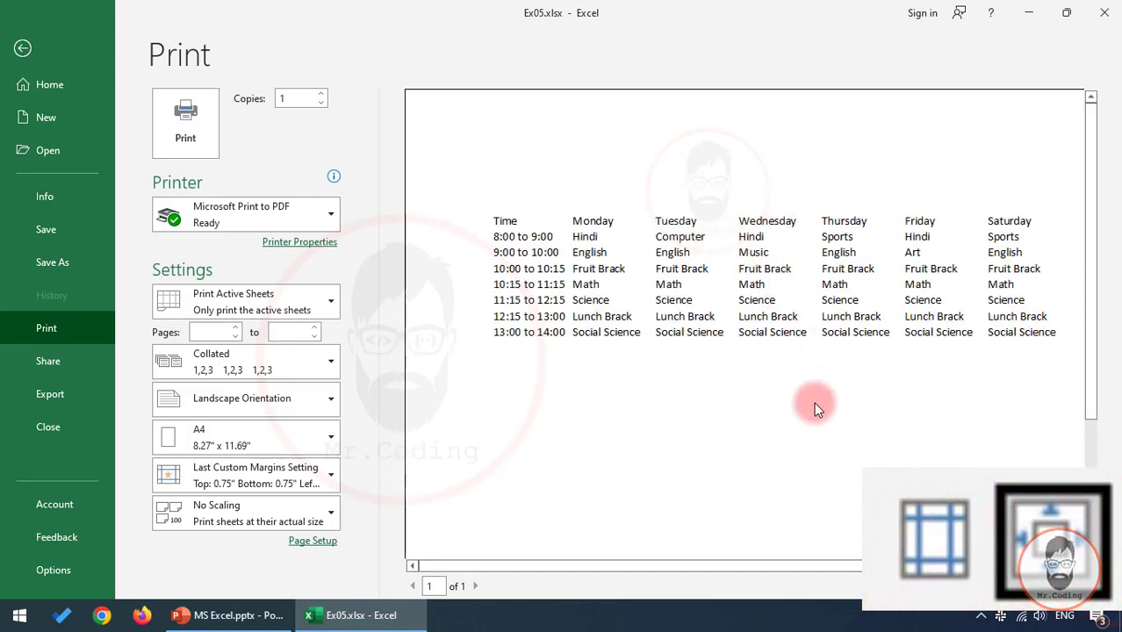
mouse_move(797, 561)
mouse_down()
mouse_move(853, 567)
mouse_move(815, 566)
mouse_up()
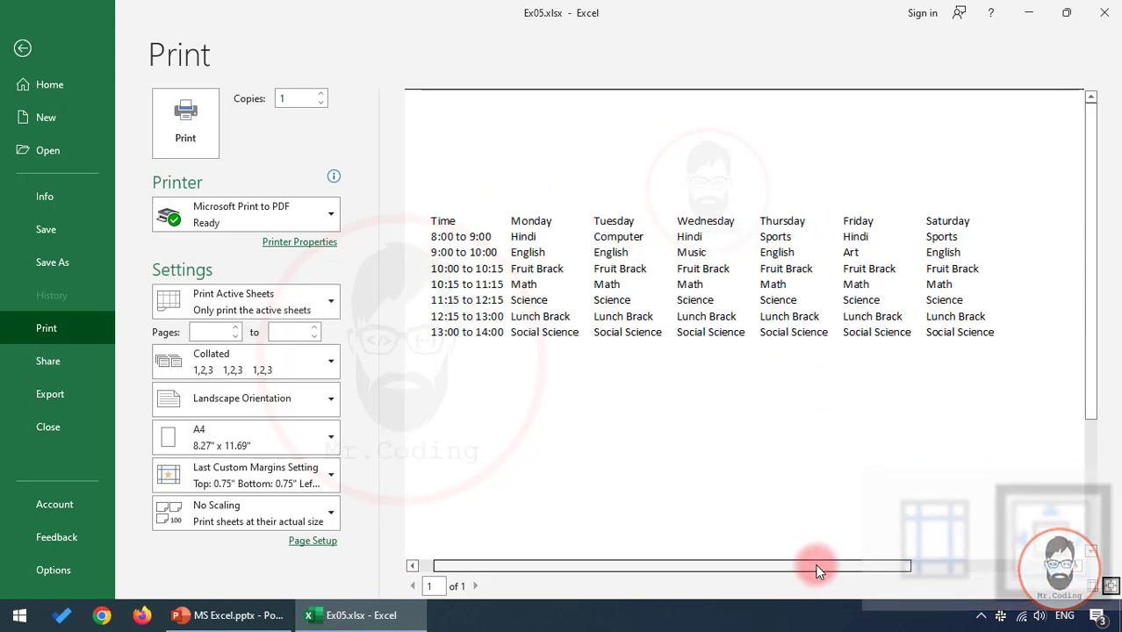
click(312, 541)
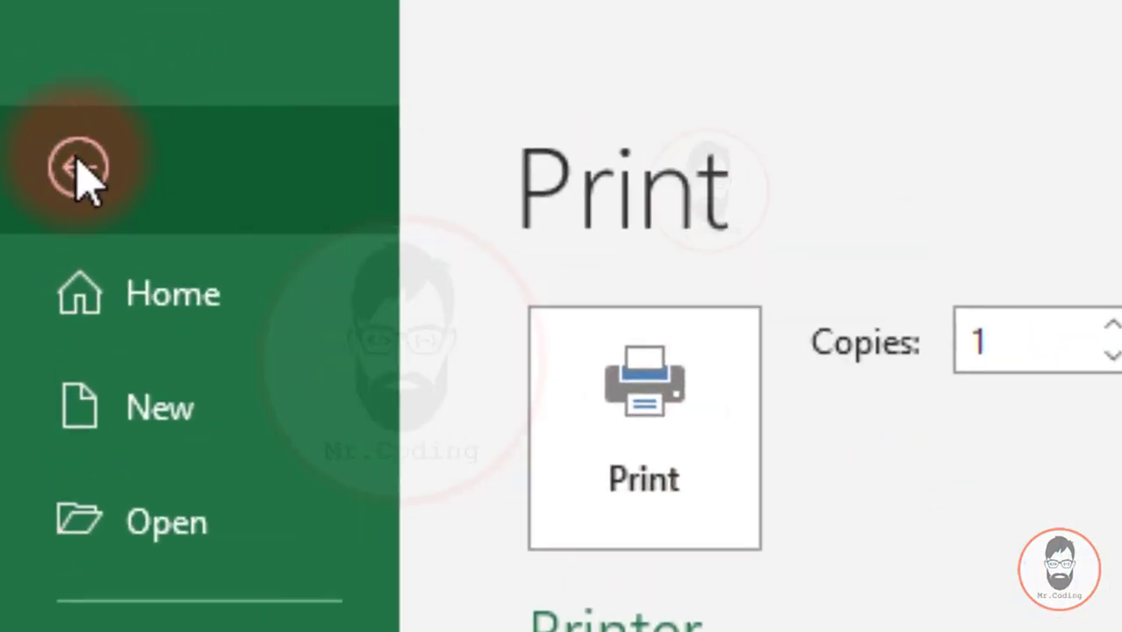
key(Escape)
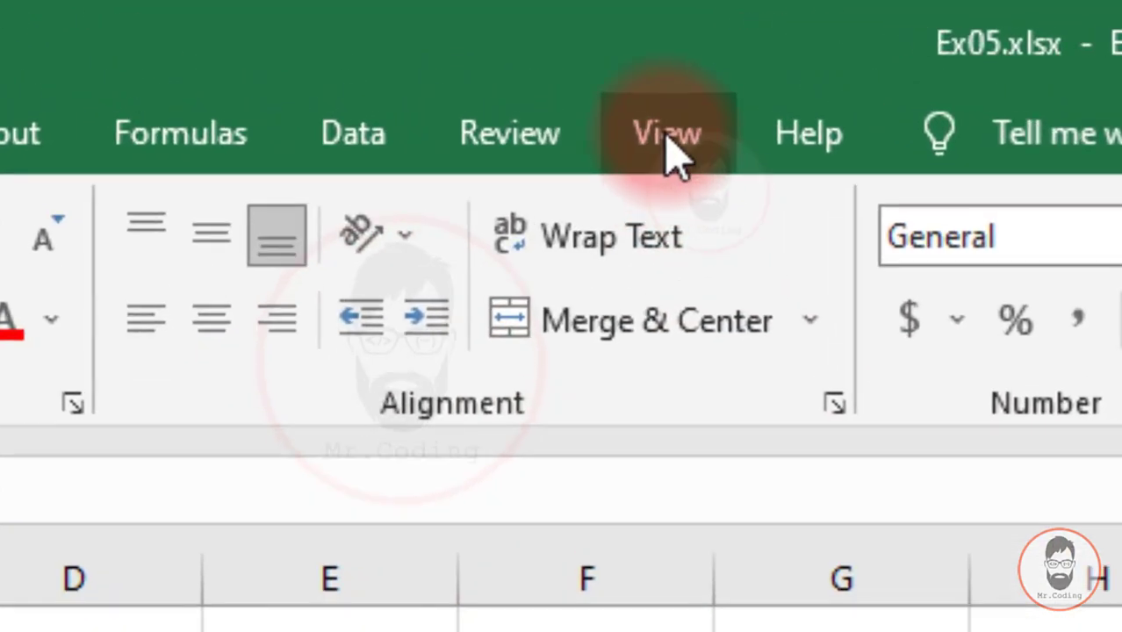
- Hide the worksheet gridlines, check the timetable without them, and show the gridlines again
click(674, 153)
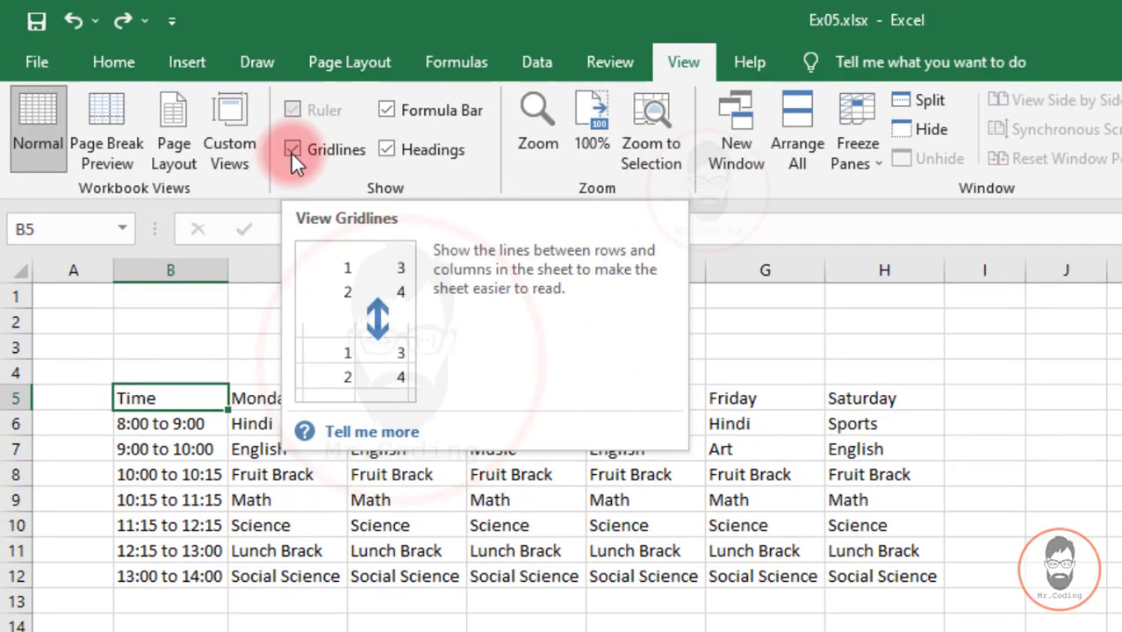
click(291, 150)
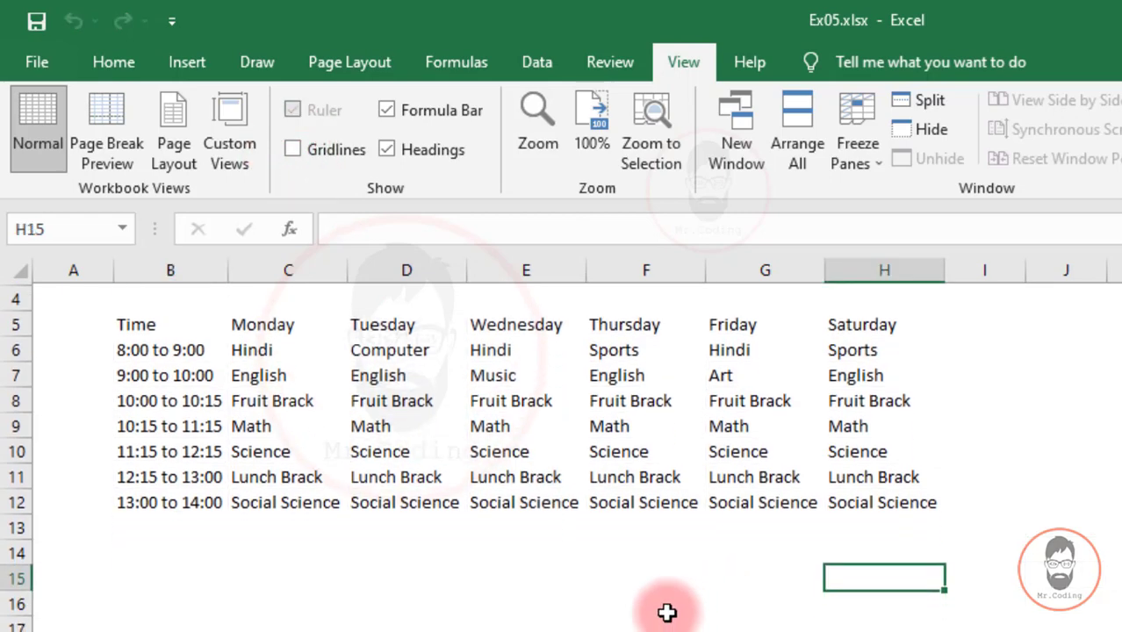
scroll(562, 604, down, 2)
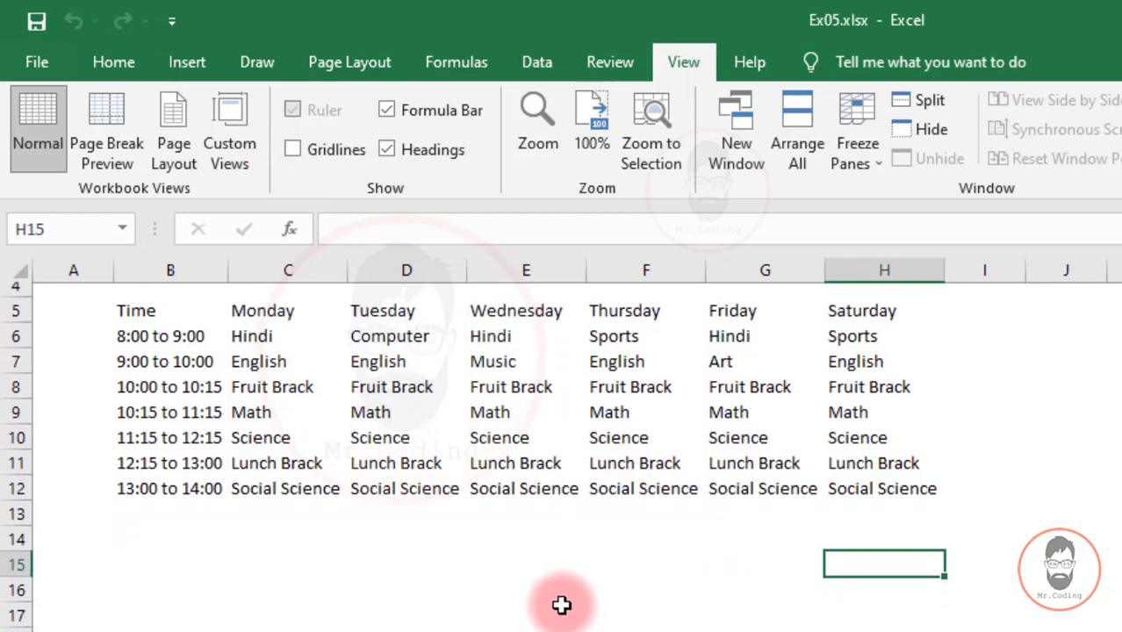
scroll(660, 622, up, 3)
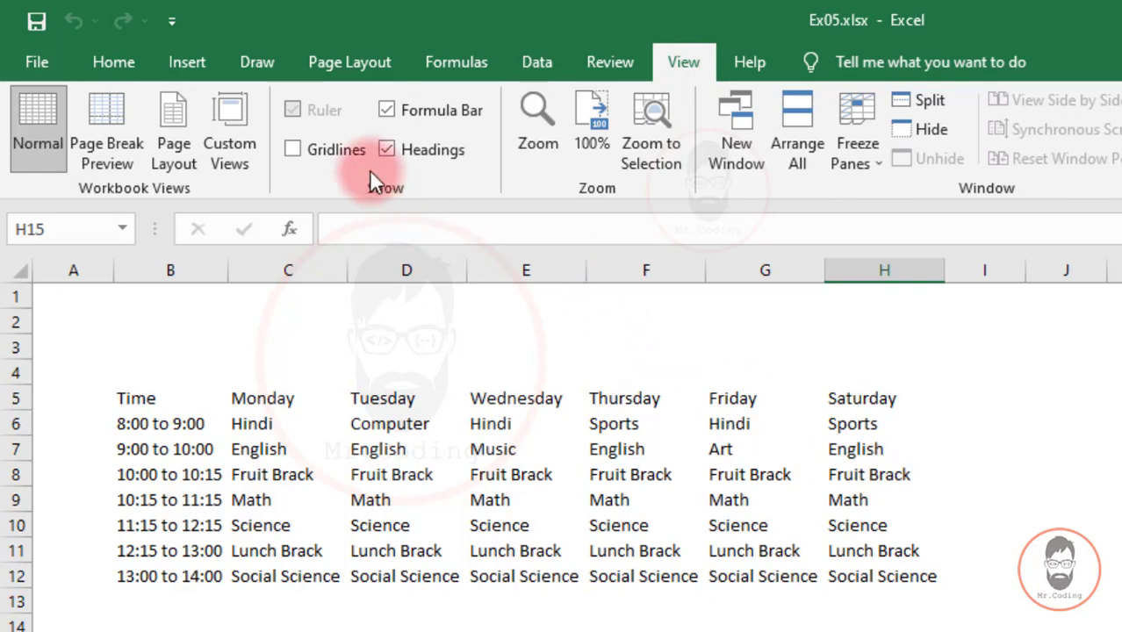
click(292, 149)
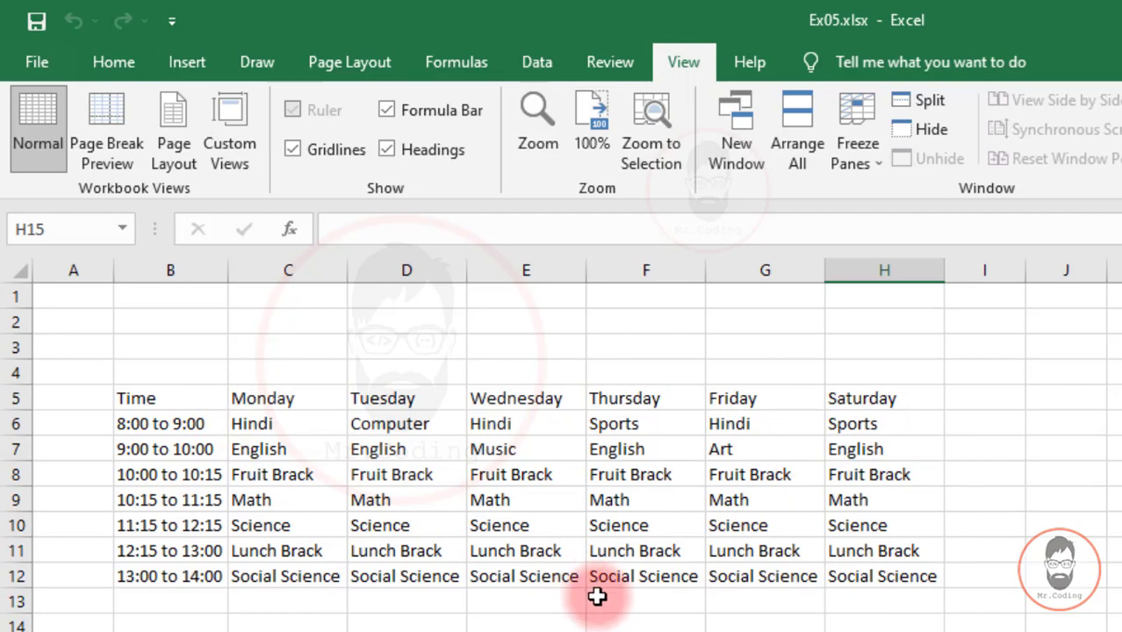
- Apply a bottom border to the Time heading in cell B5
click(119, 63)
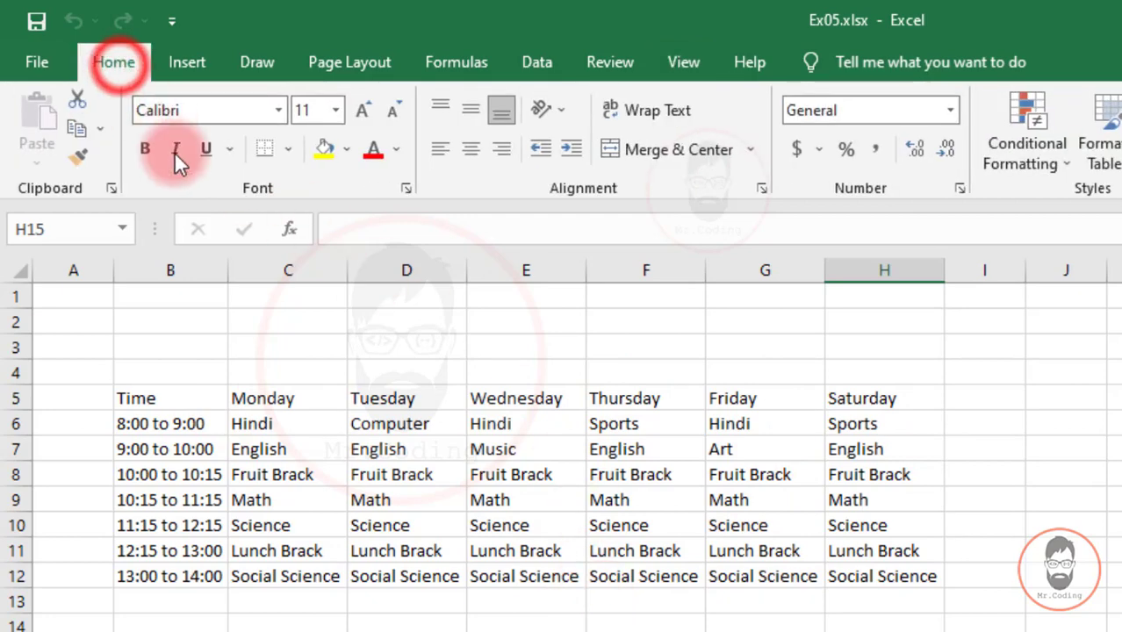
click(288, 152)
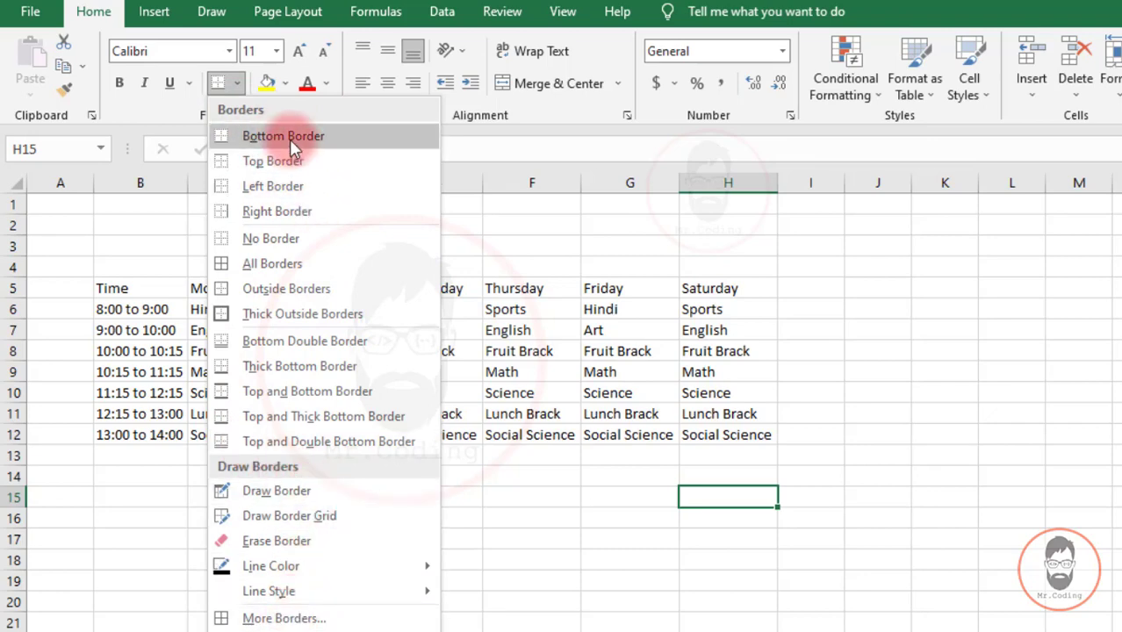
click(132, 317)
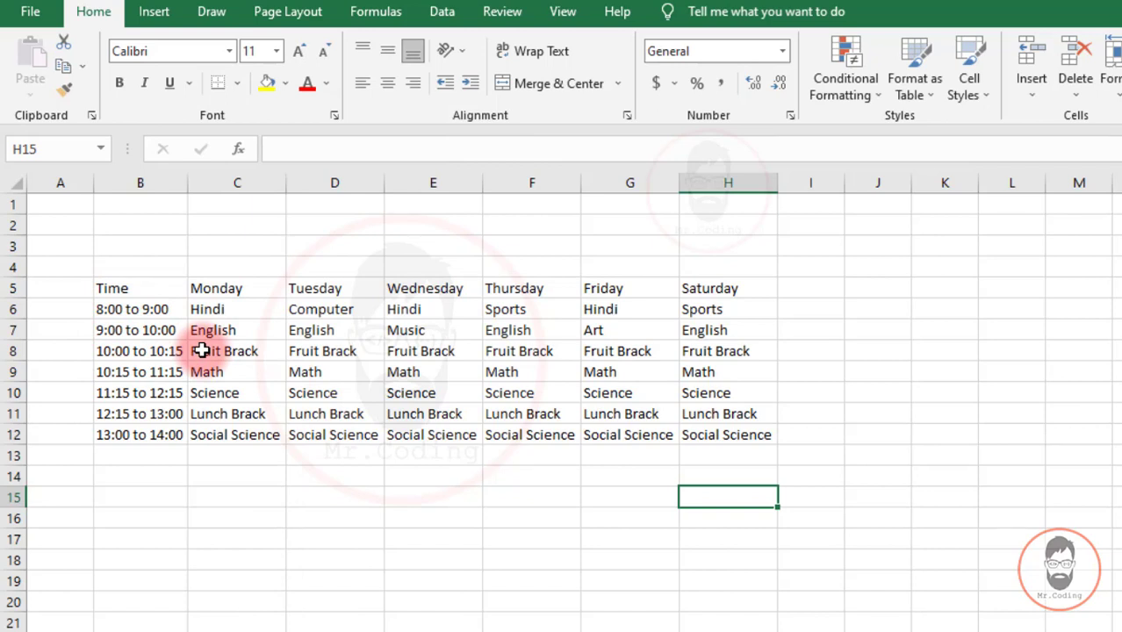
click(141, 288)
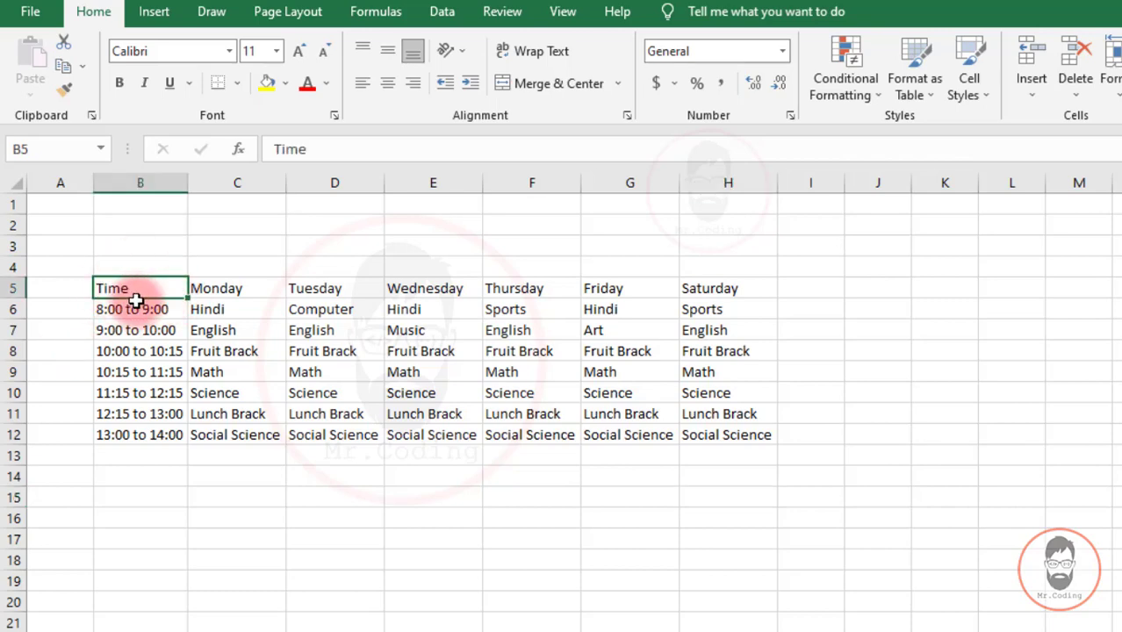
click(237, 82)
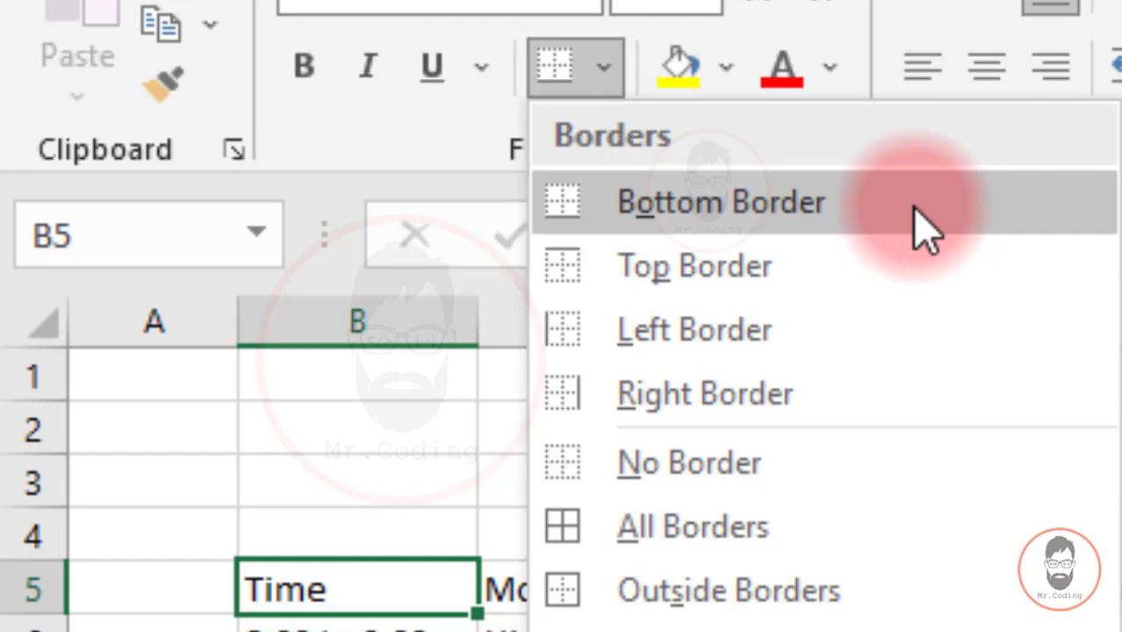
click(738, 207)
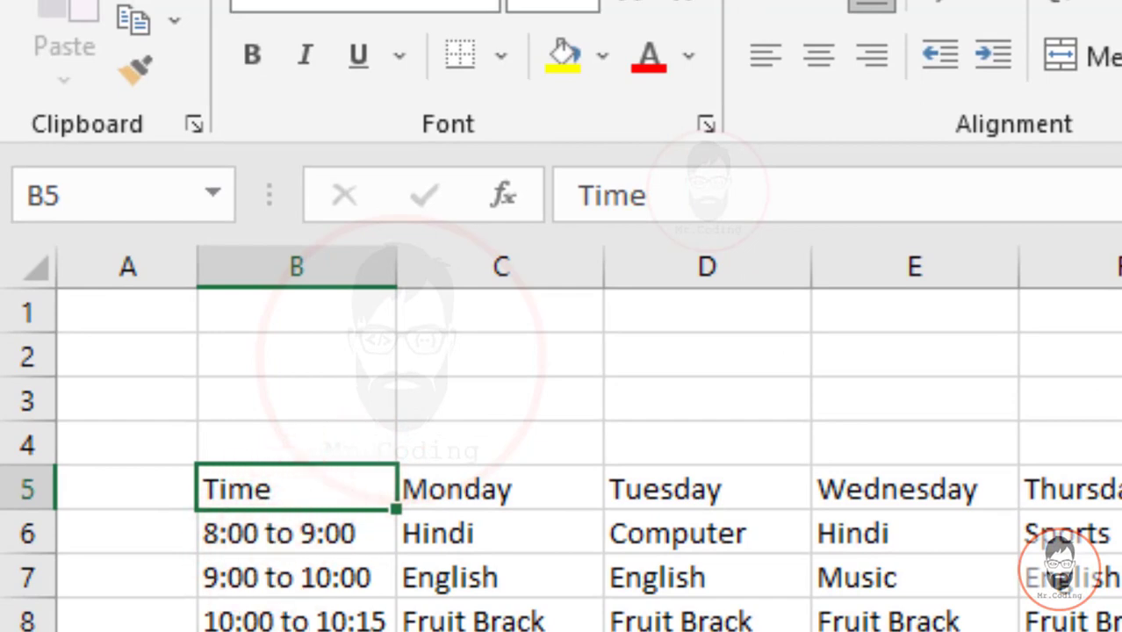
- Apply a bottom border to the whole heading row from Time to Saturday, cells B5 to H5
click(915, 630)
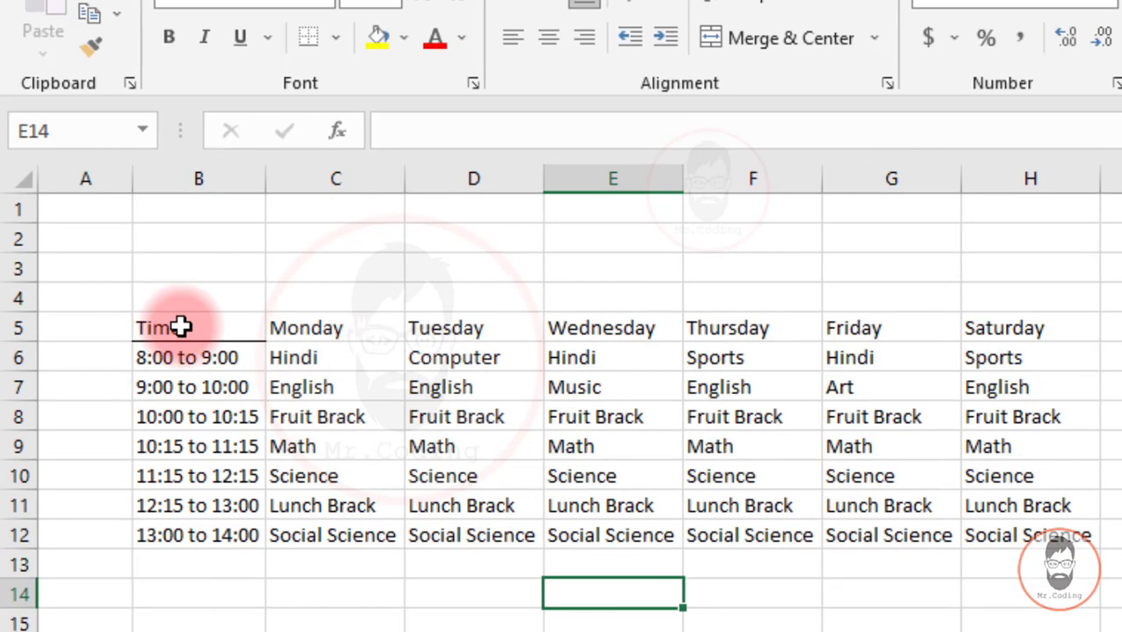
drag(180, 326, 981, 326)
click(336, 39)
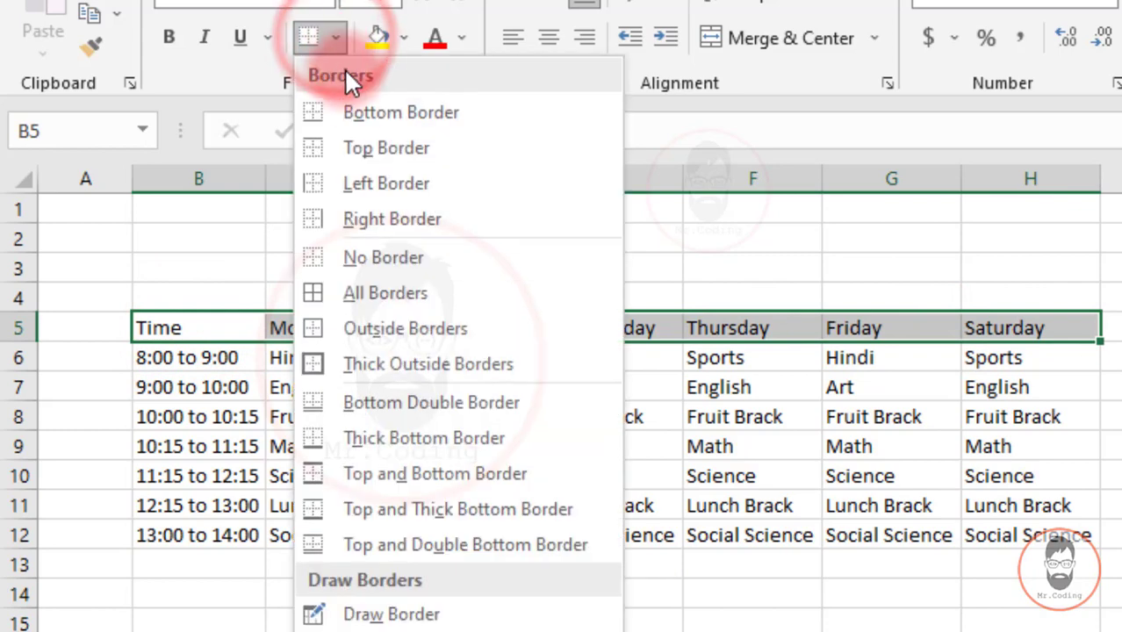
click(381, 123)
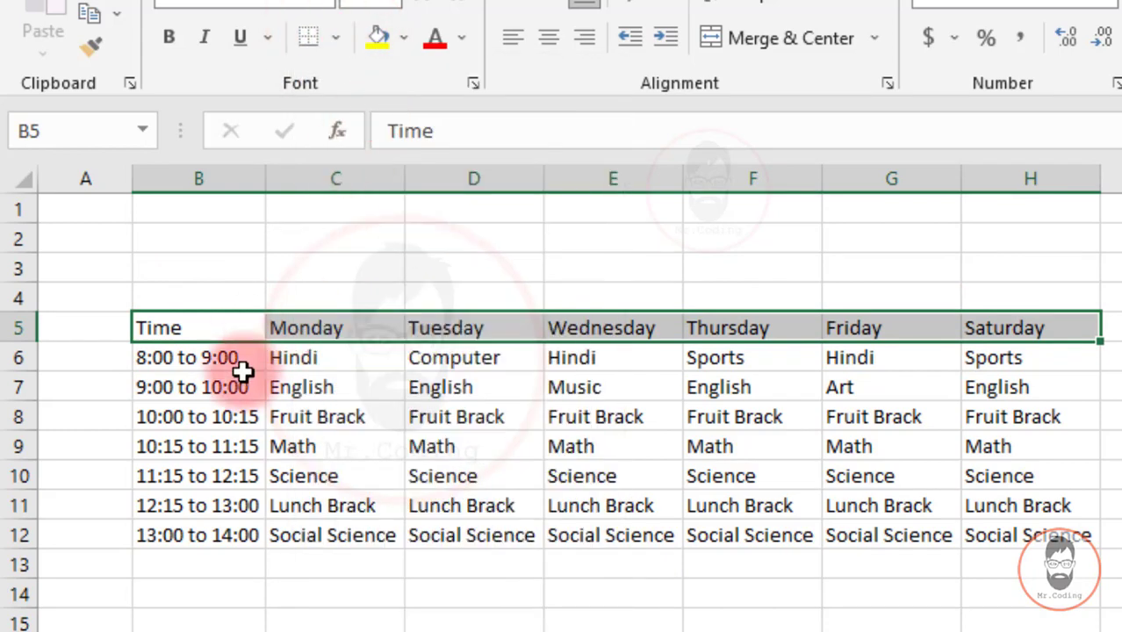
click(183, 570)
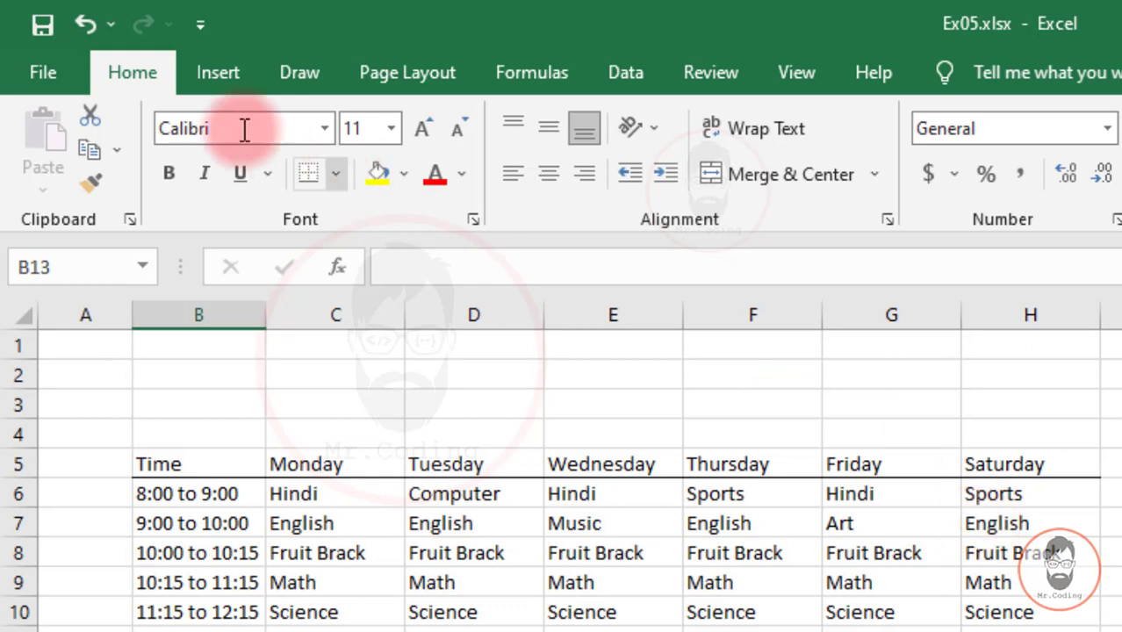
- Undo the bottom borders on the heading row and on the Time heading
click(86, 23)
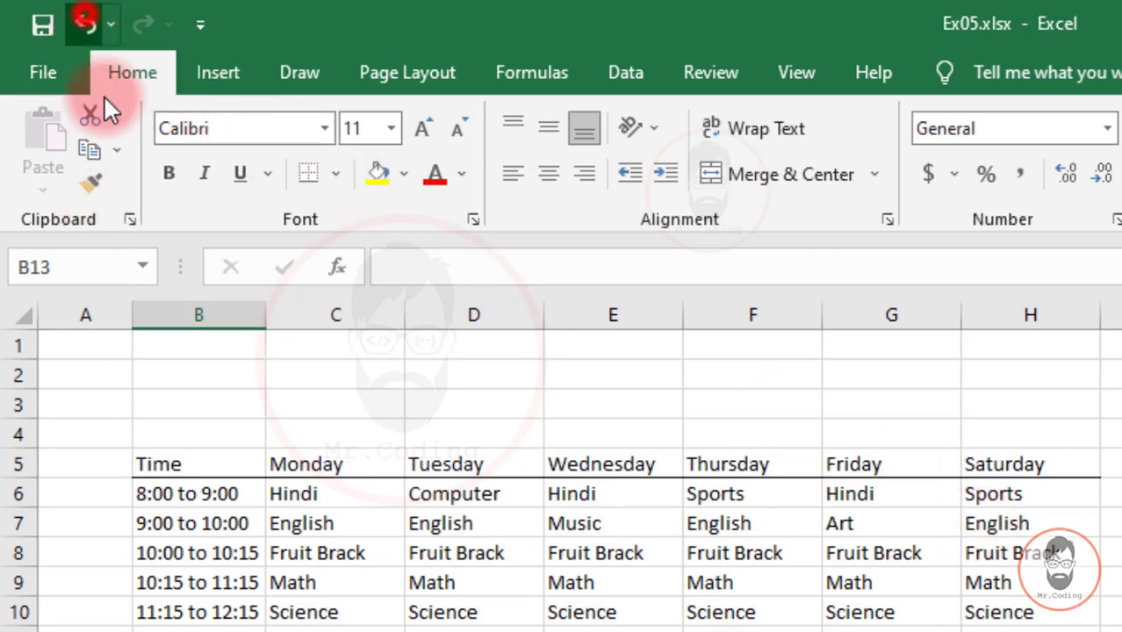
drag(223, 464, 995, 466)
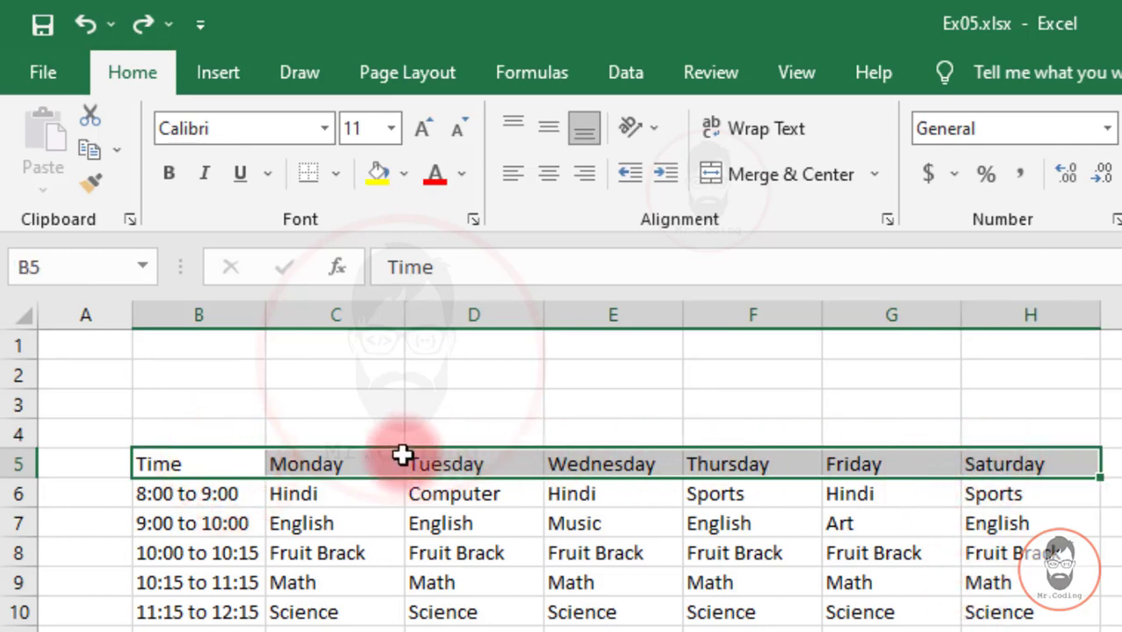
click(927, 521)
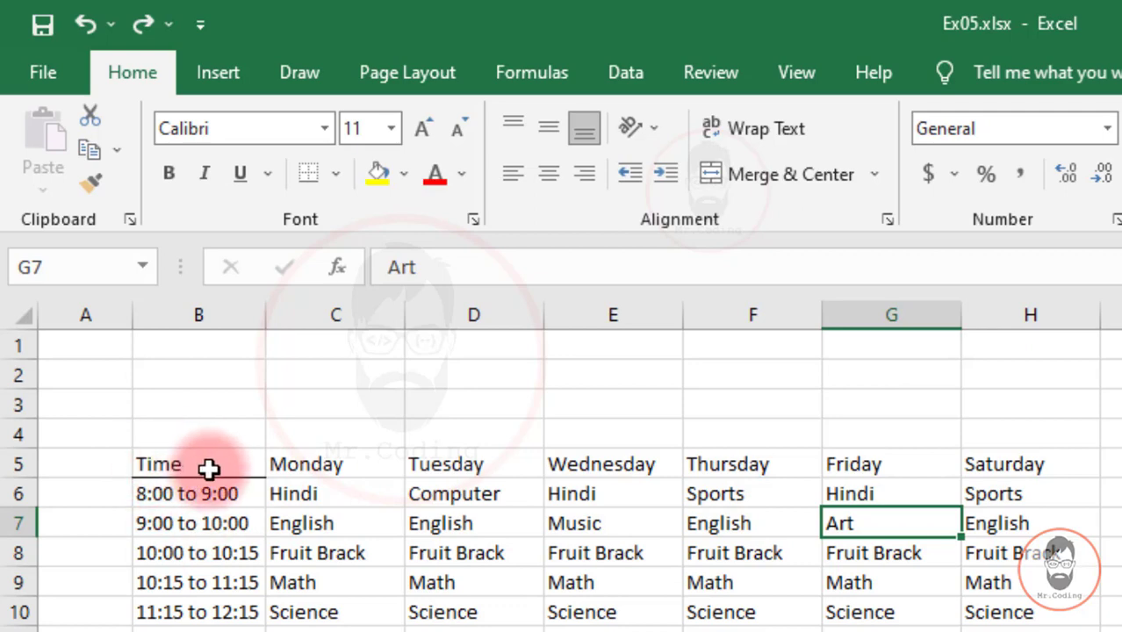
click(85, 30)
drag(215, 582, 215, 553)
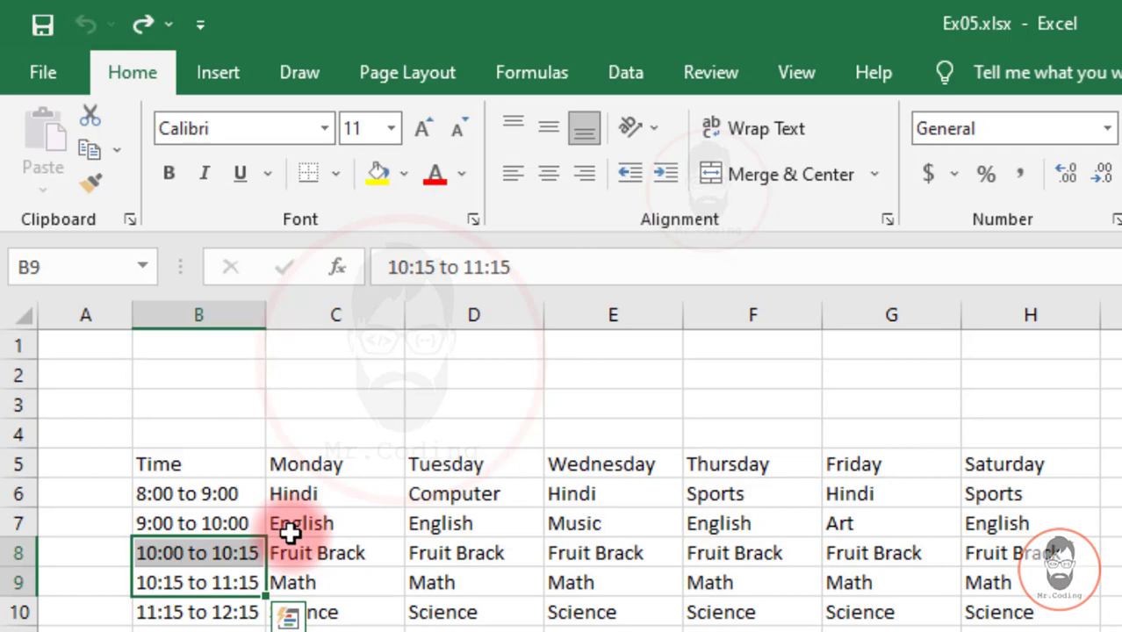
click(382, 533)
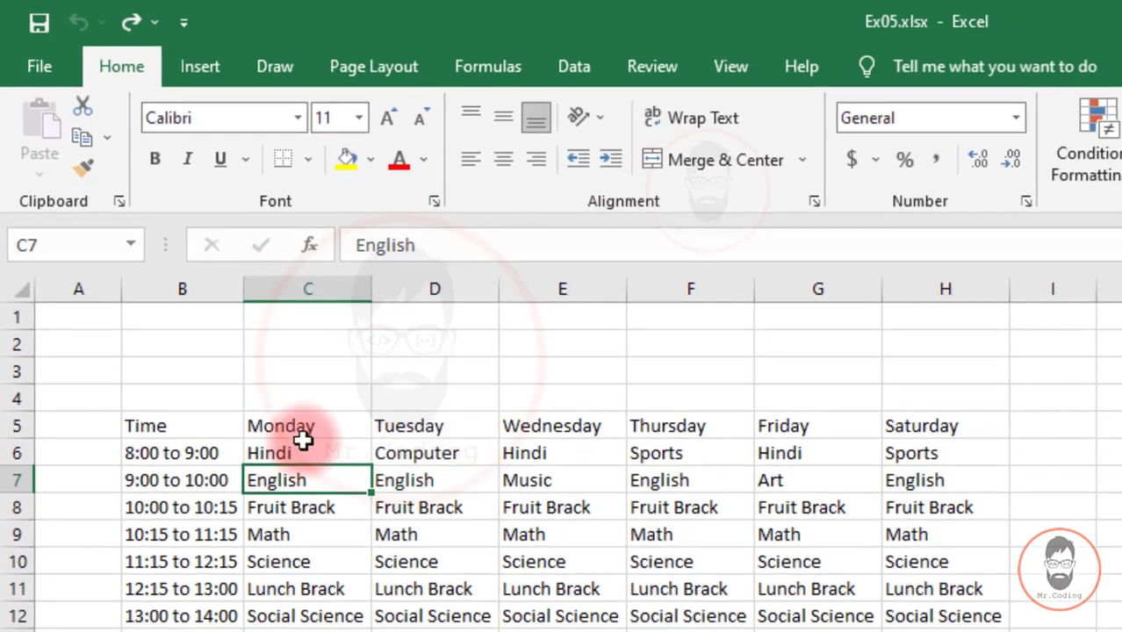
- Apply a bottom border to the Time column range B5 to B12
click(303, 444)
drag(151, 421, 225, 610)
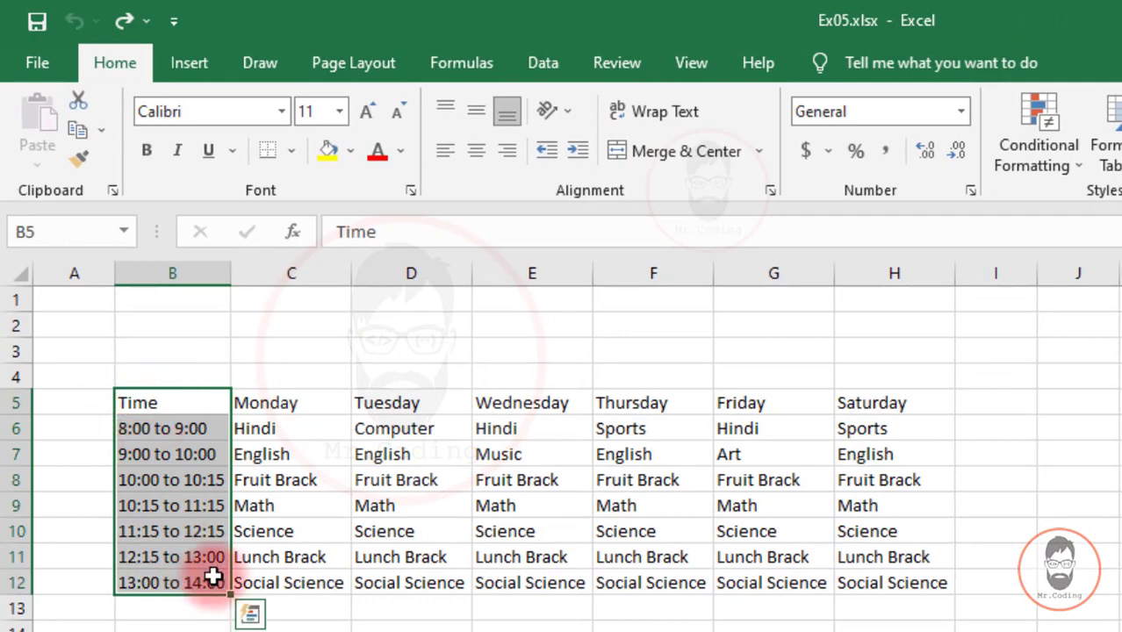
click(288, 149)
click(326, 215)
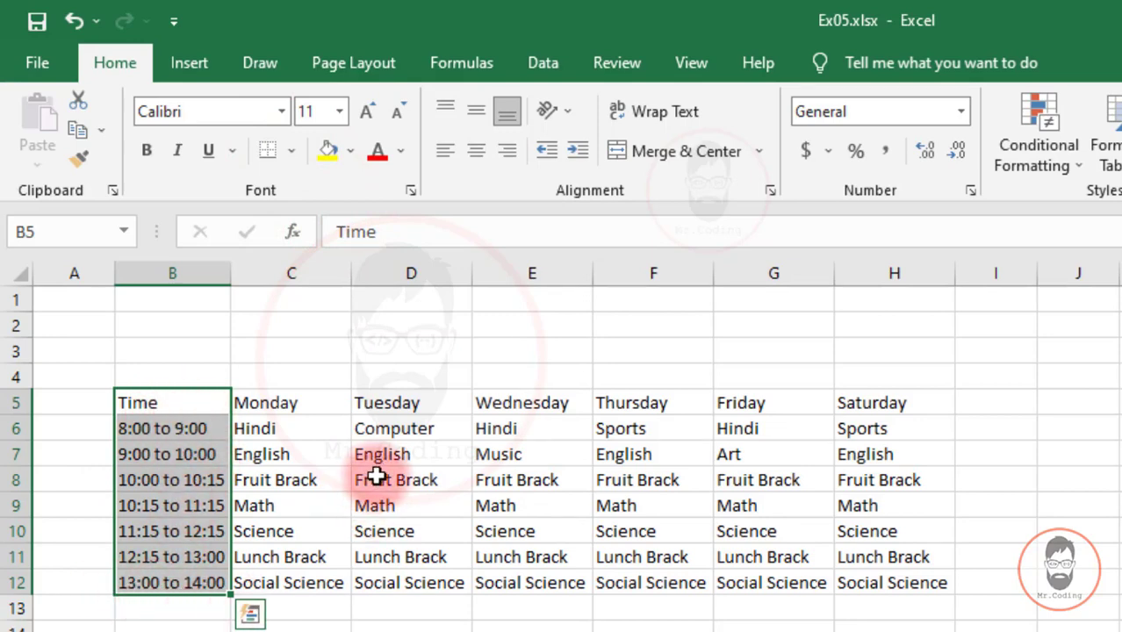
click(424, 460)
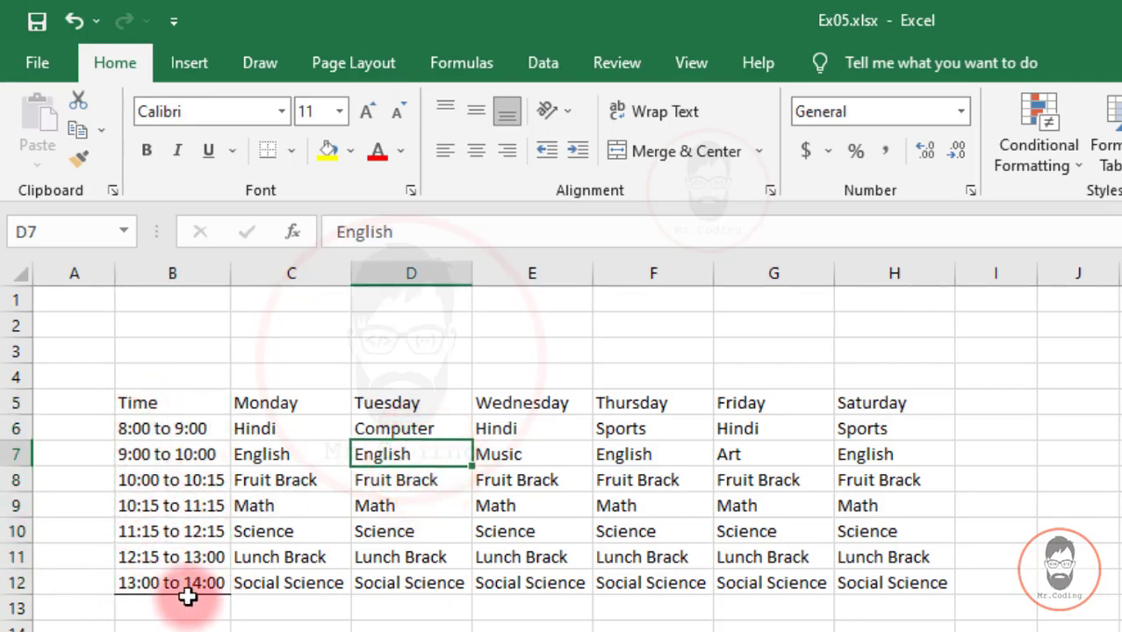
- Apply a top border to the entire timetable, cells B5 to H12
click(297, 151)
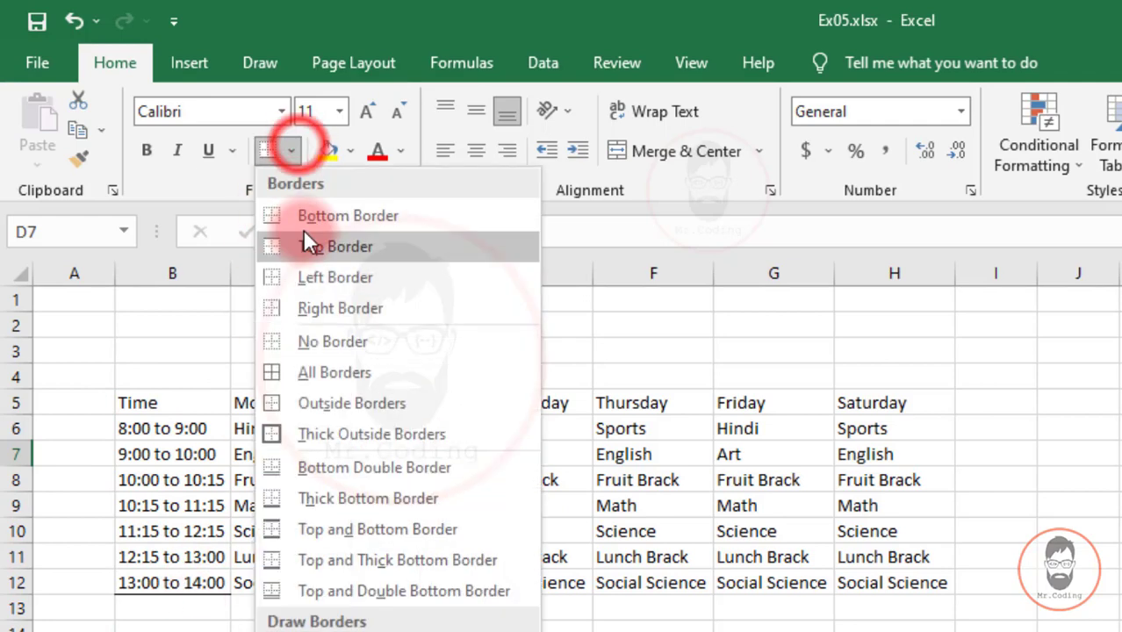
click(520, 266)
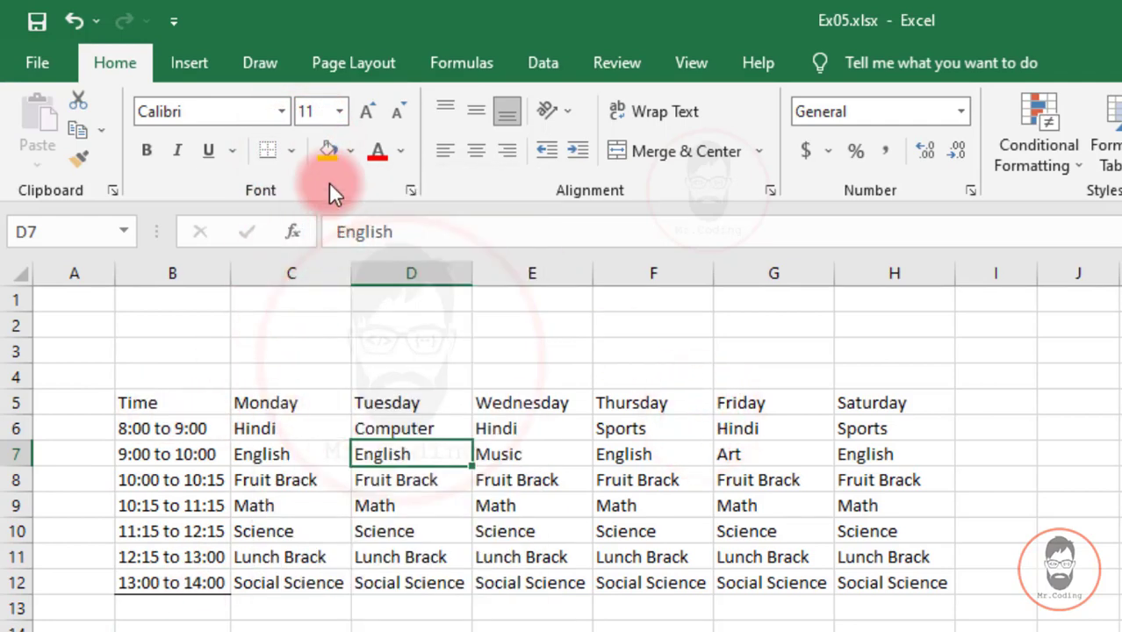
click(290, 151)
click(140, 432)
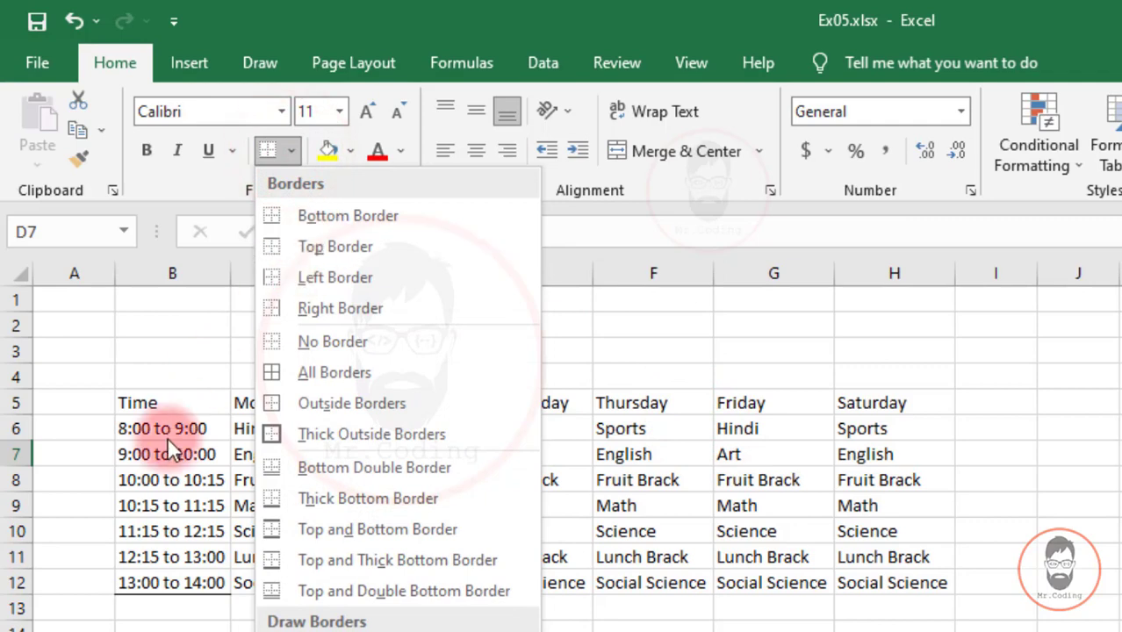
mouse_move(149, 402)
mouse_down()
mouse_move(814, 547)
mouse_move(914, 579)
mouse_up()
click(294, 152)
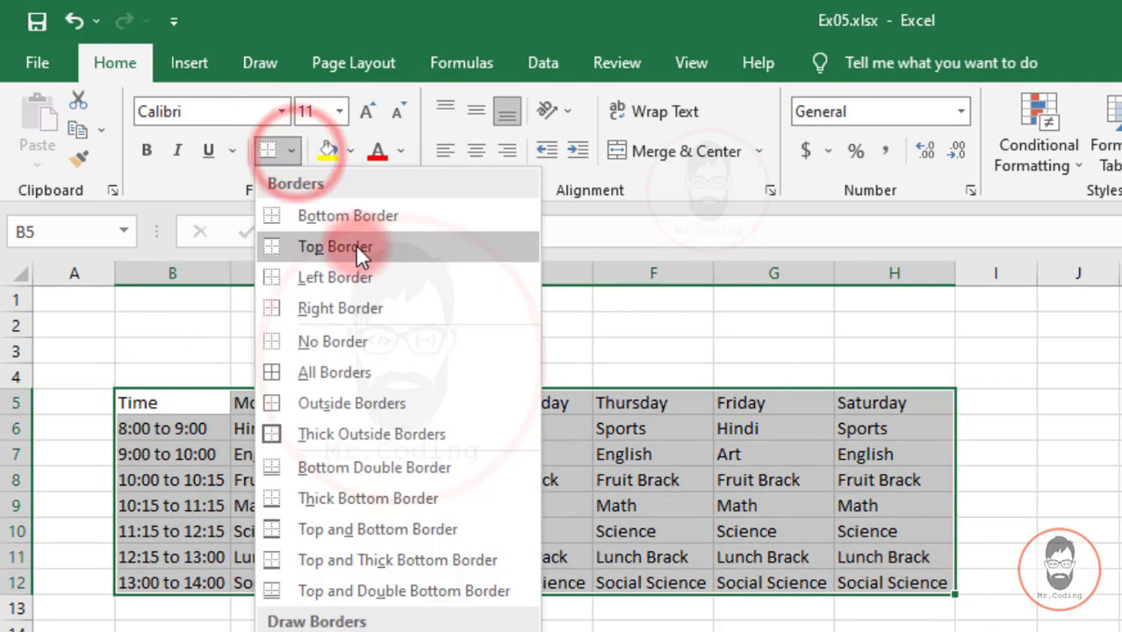
click(357, 246)
click(292, 452)
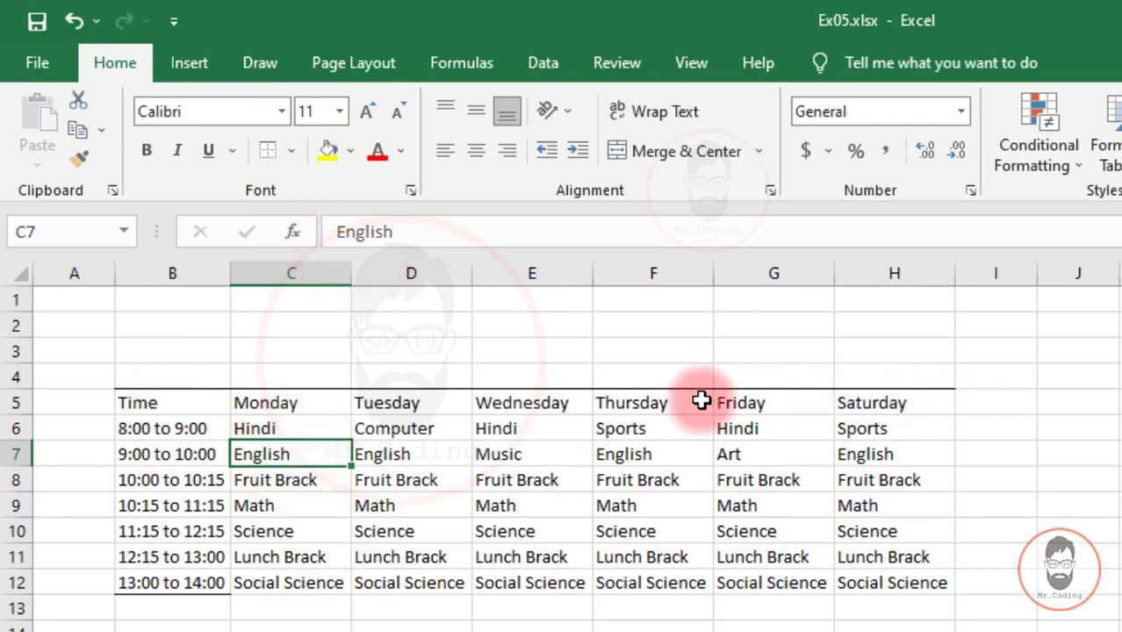
- Apply a left border to the entire timetable, cells B5 to H12
mouse_move(151, 402)
mouse_down()
mouse_move(616, 502)
mouse_move(879, 586)
mouse_up()
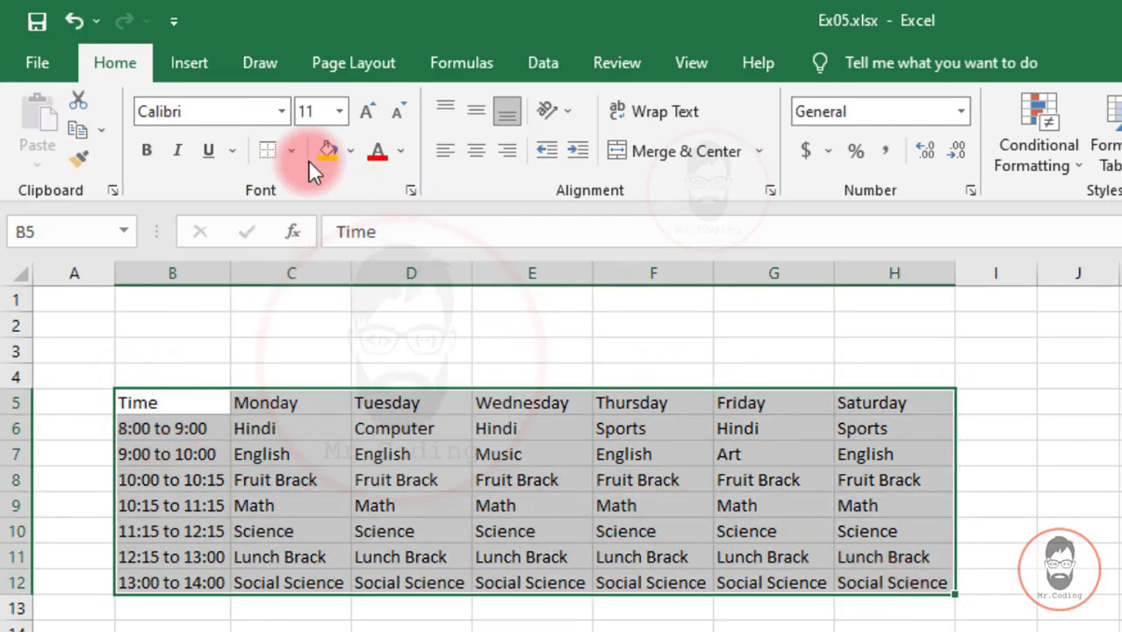
click(290, 150)
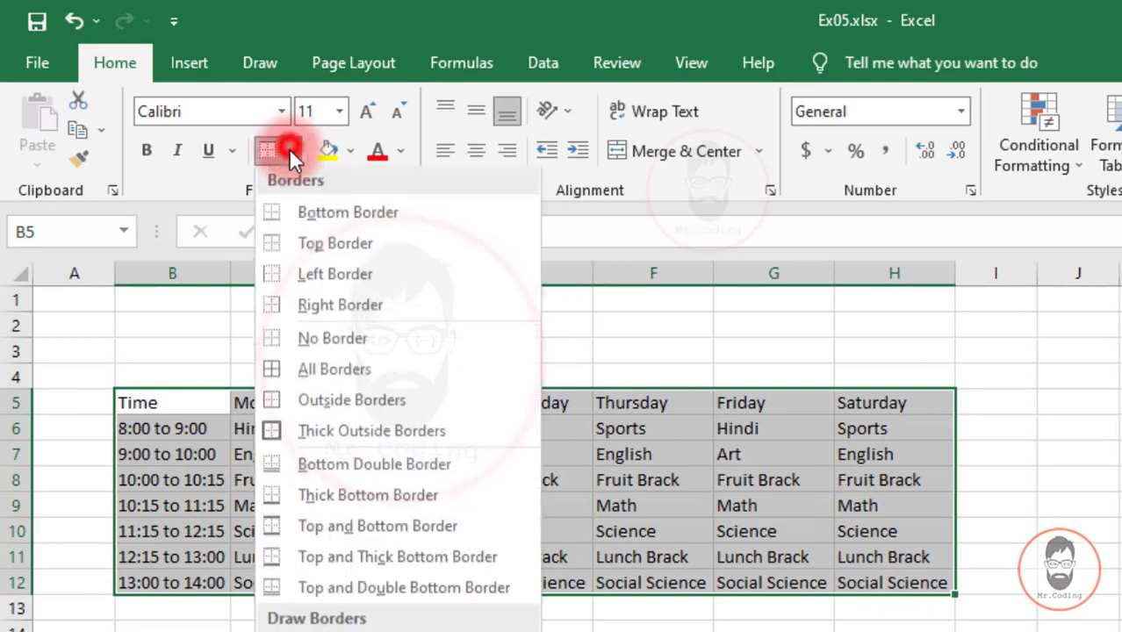
click(324, 277)
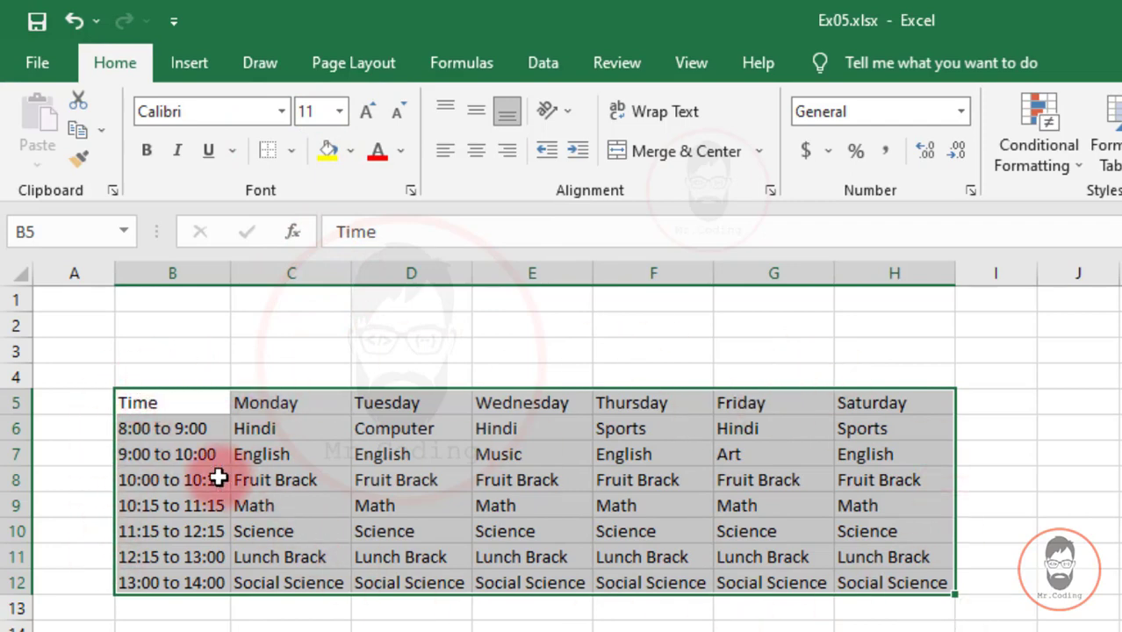
click(75, 501)
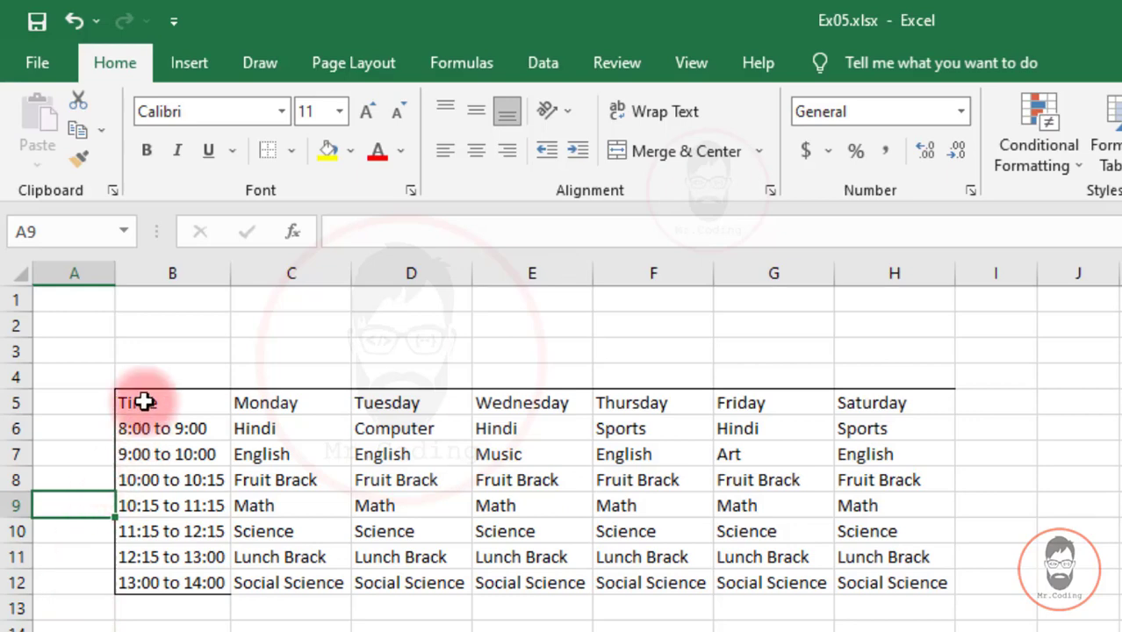
- Apply a right border to the entire timetable, cells B5 to H12
drag(145, 400, 882, 584)
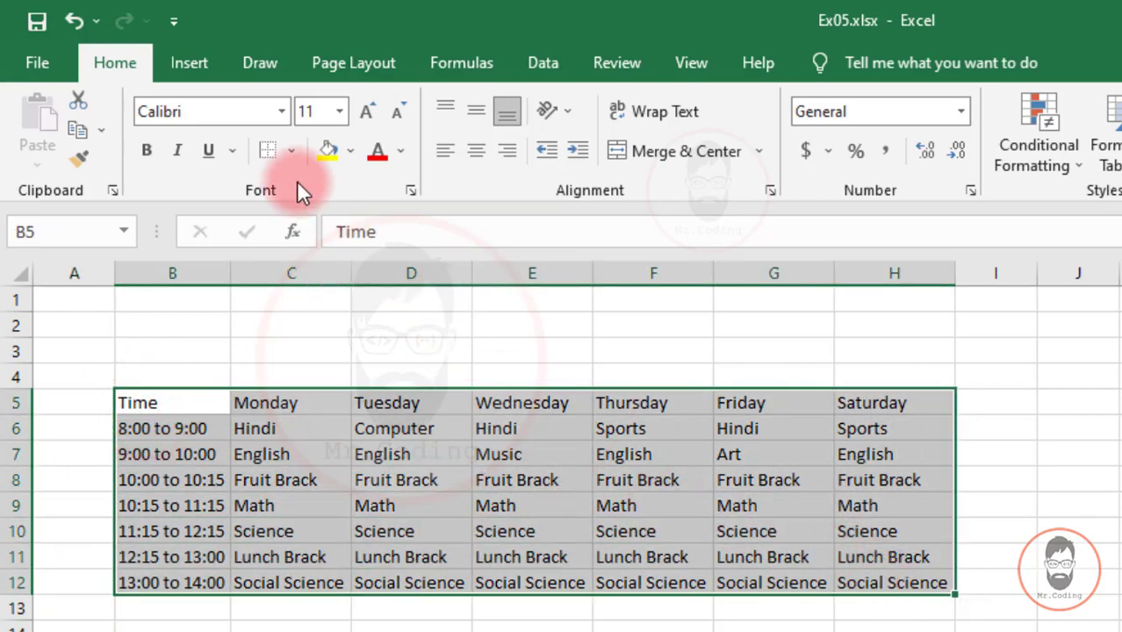
click(290, 151)
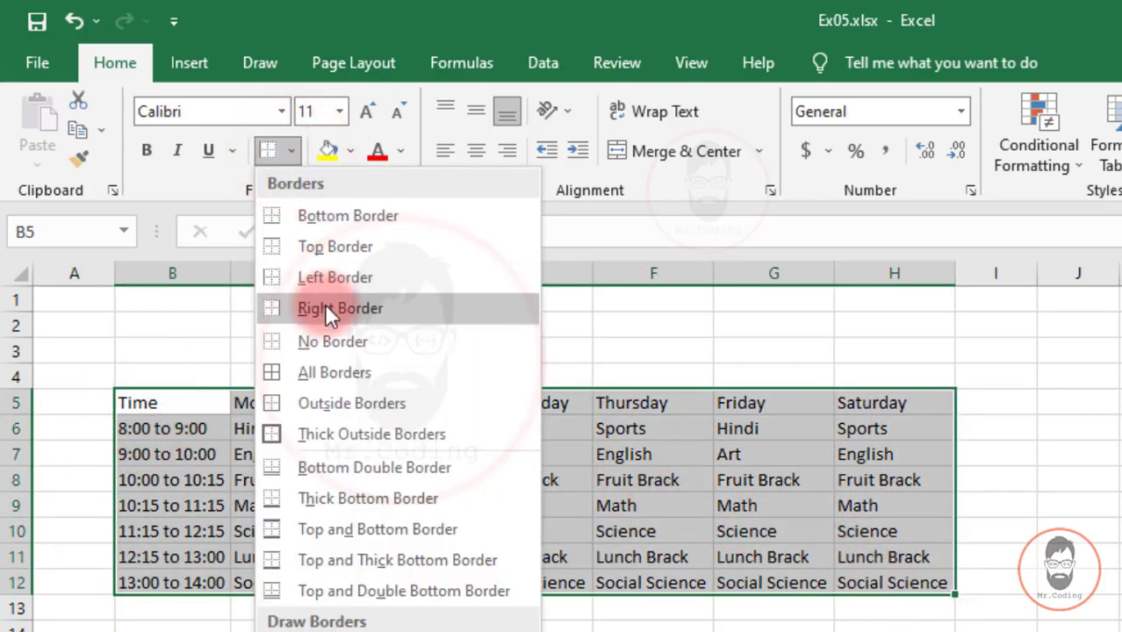
click(324, 303)
click(336, 505)
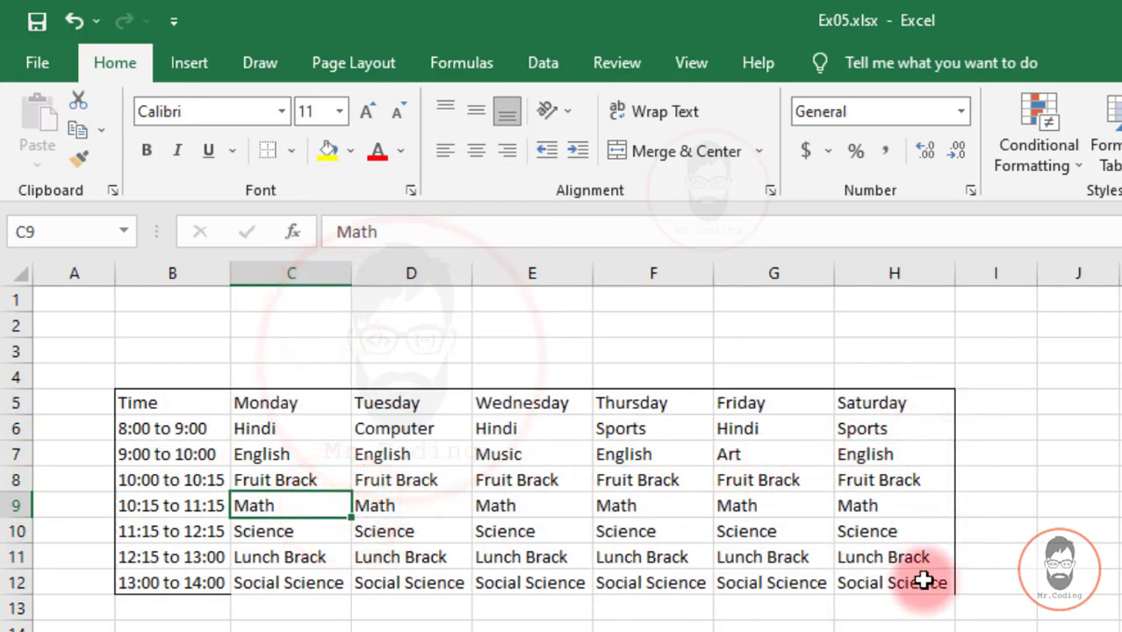
- Remove every border from the timetable in B5 to H12 with the No Border option
click(291, 151)
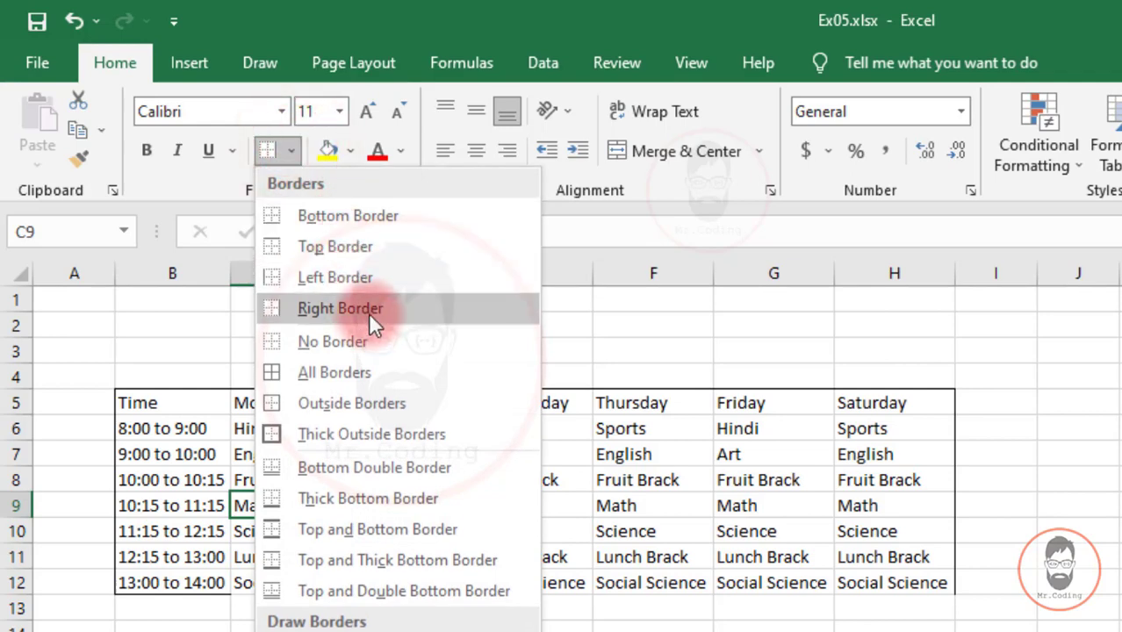
click(727, 562)
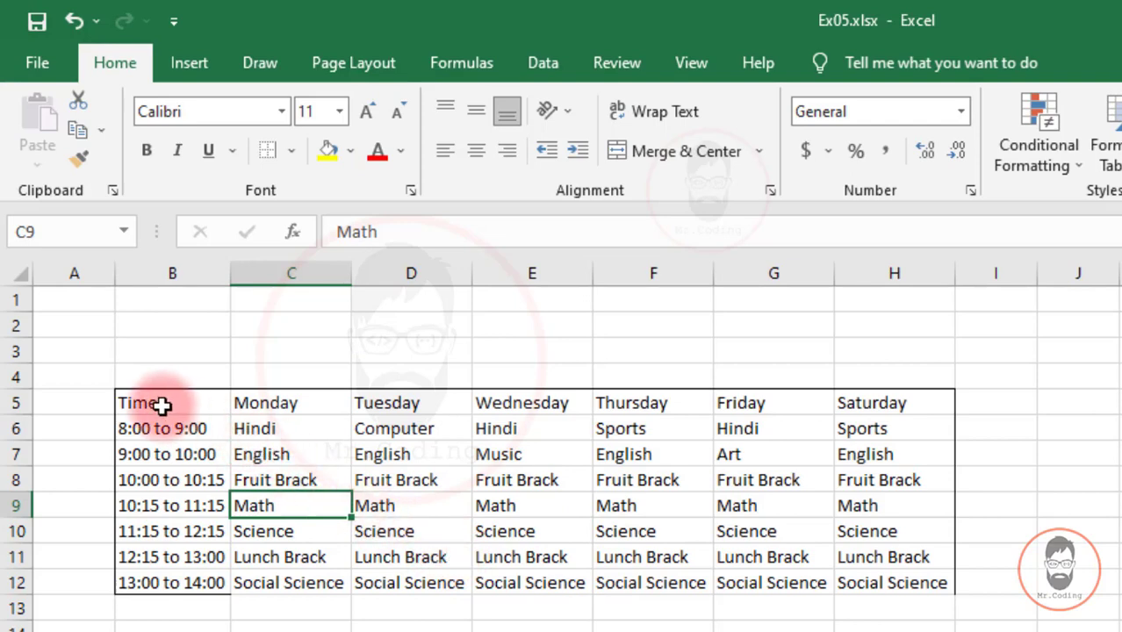
drag(155, 405, 890, 581)
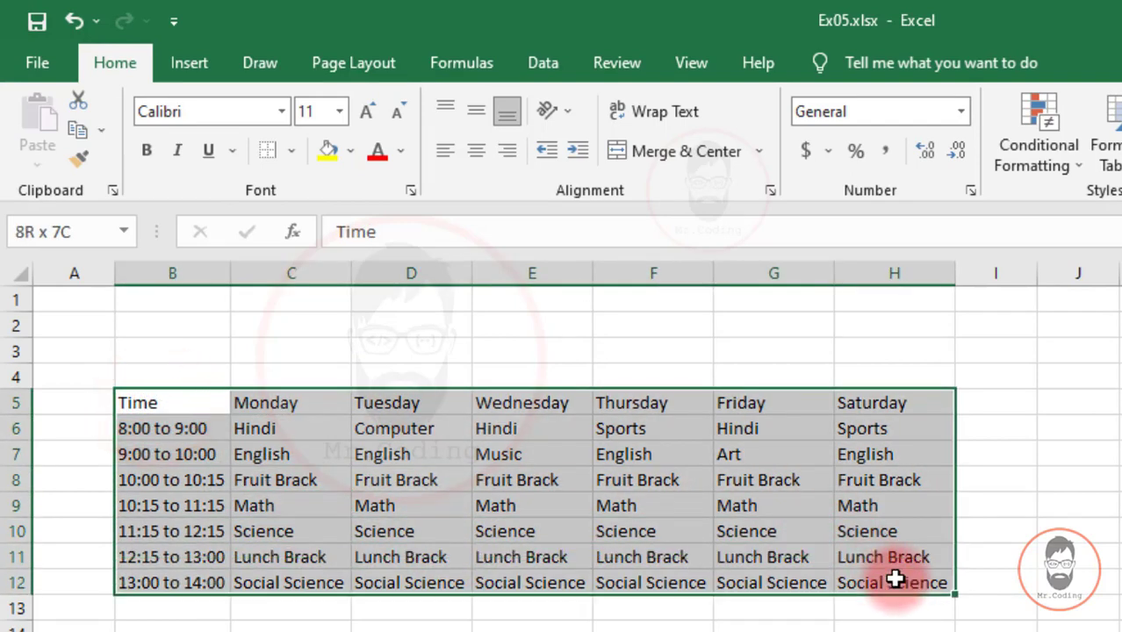
click(291, 152)
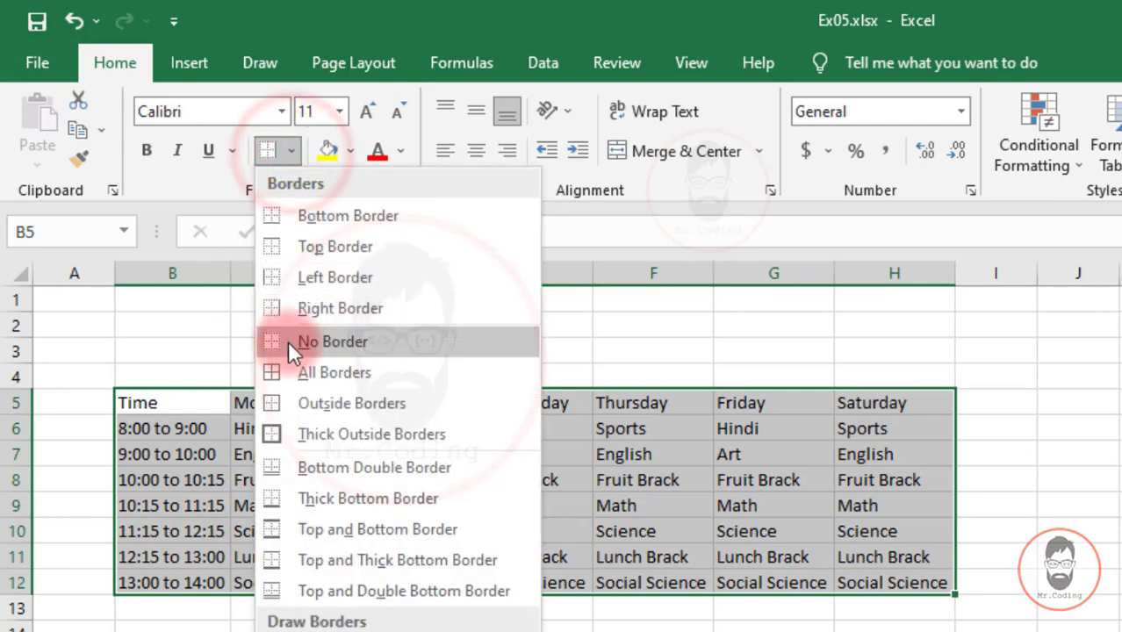
click(346, 342)
click(404, 631)
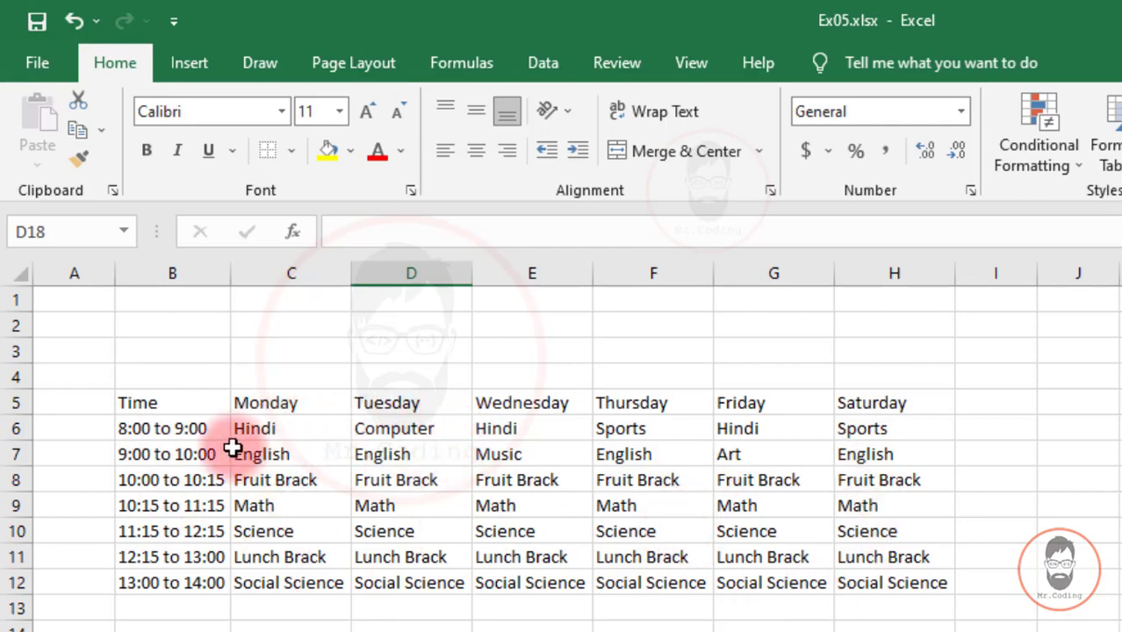
- Apply All Borders to the timetable in cells B5 to H12
drag(134, 402, 902, 585)
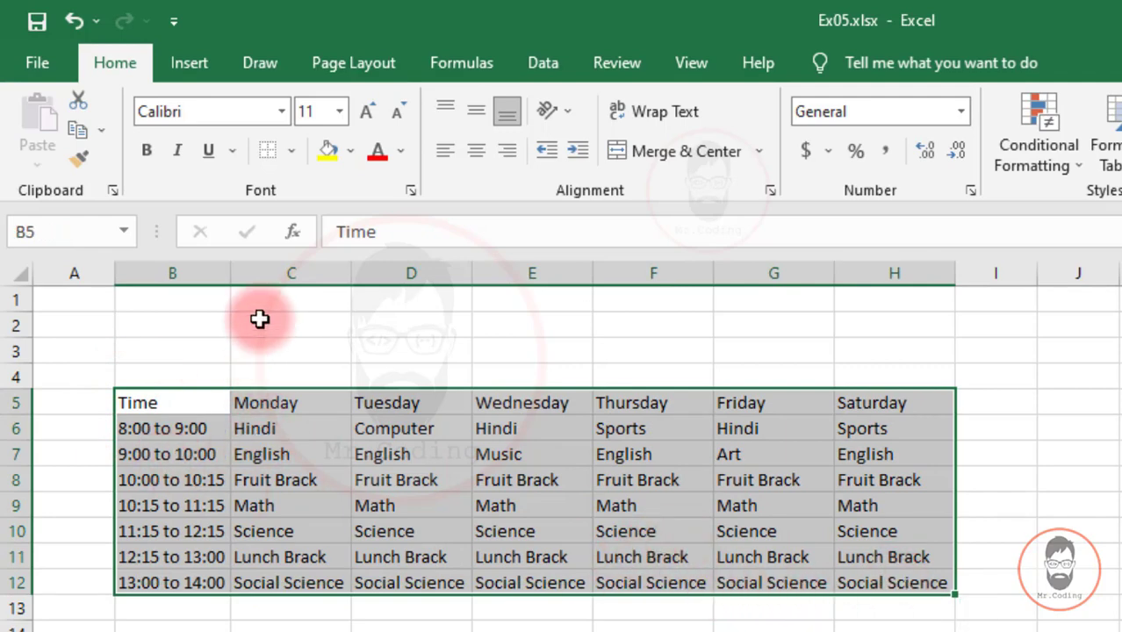
click(293, 151)
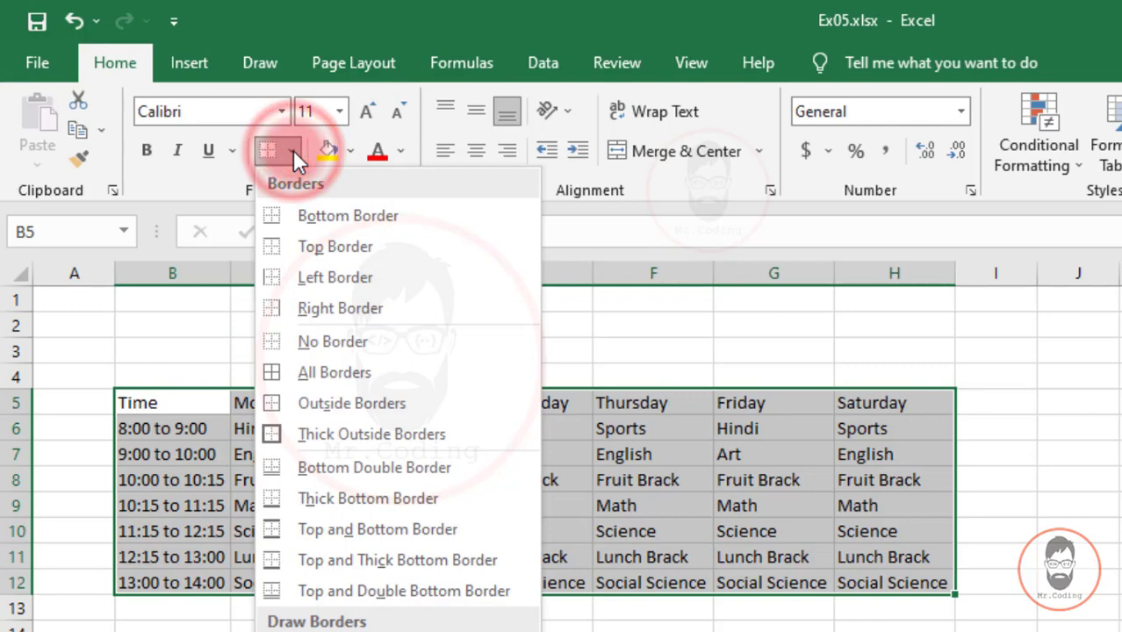
click(342, 375)
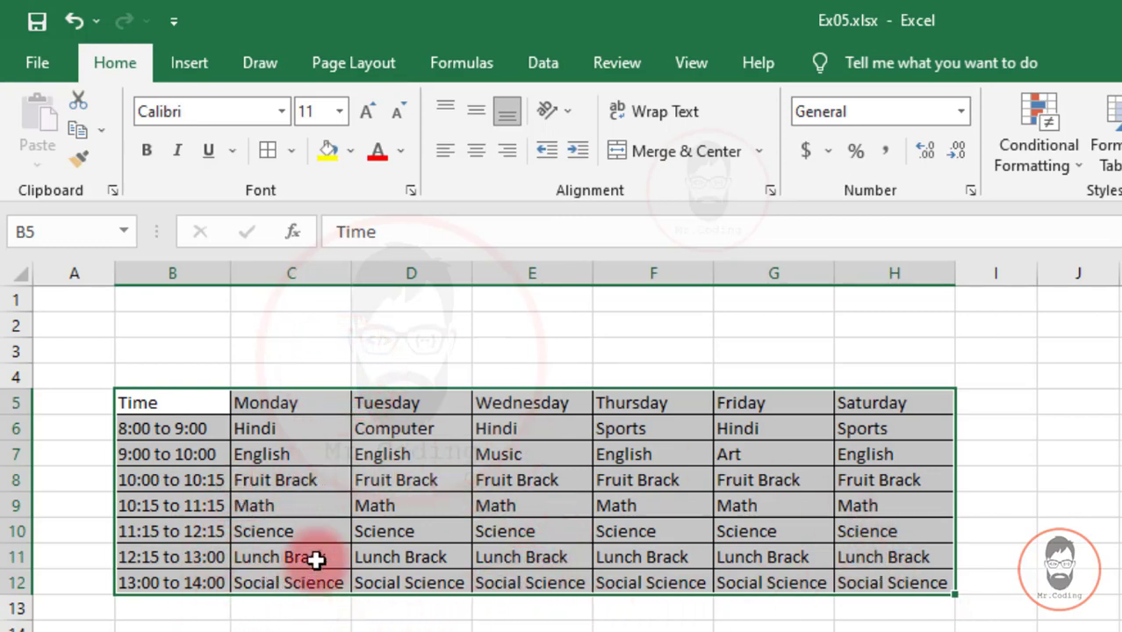
click(172, 629)
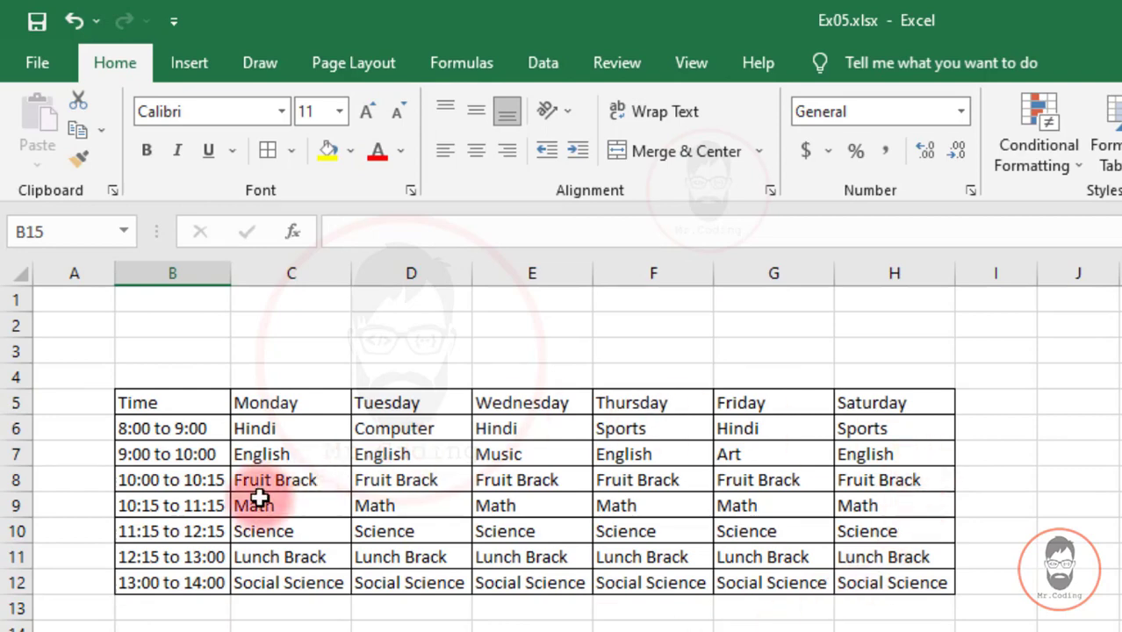
- Remove all borders from the full timetable in cells B5 to H12 with the No Border option
click(291, 149)
click(360, 378)
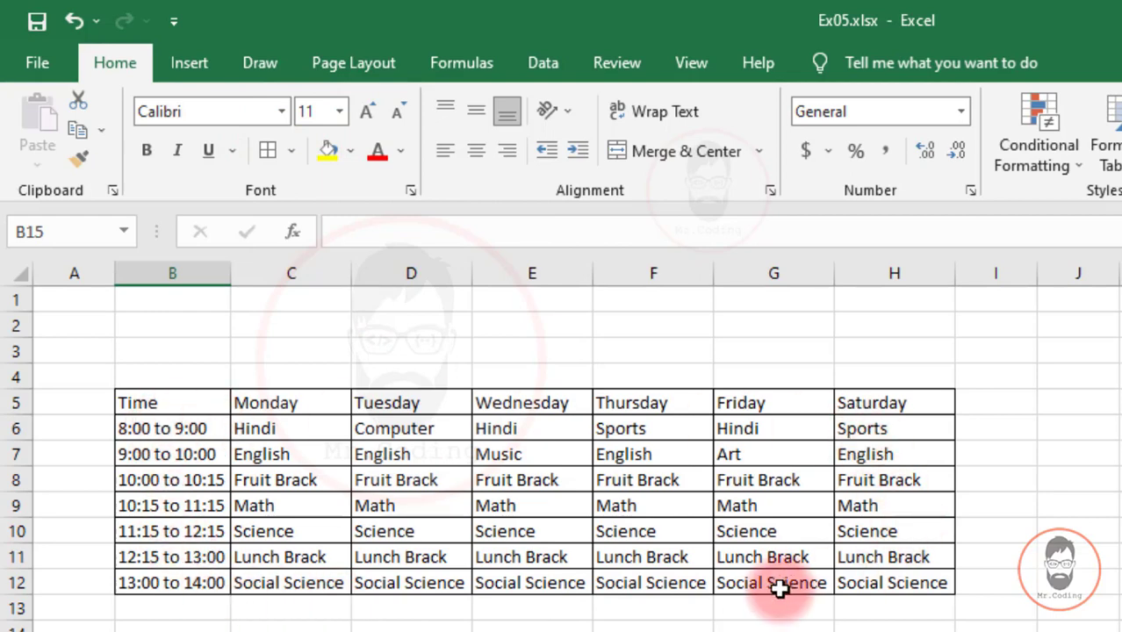
drag(130, 401, 883, 580)
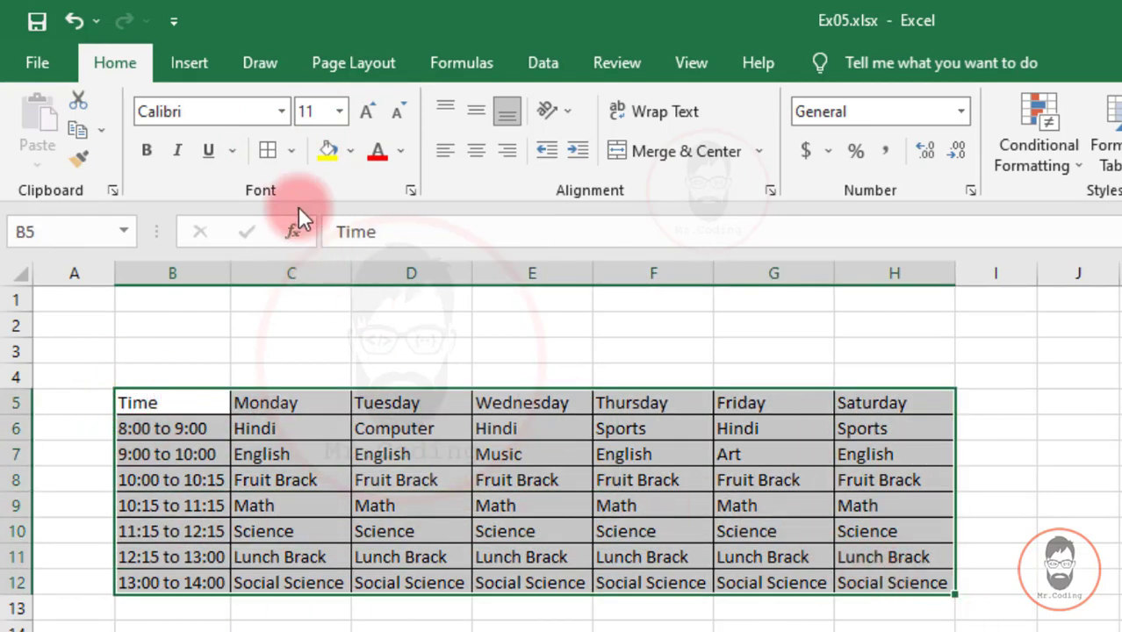
click(292, 151)
click(340, 340)
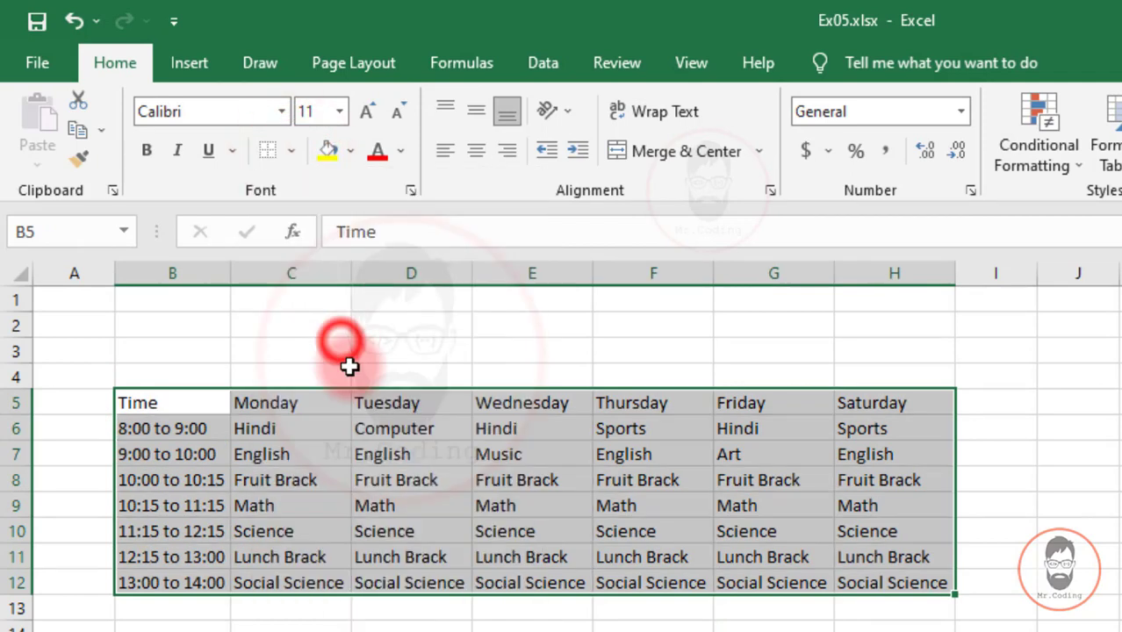
click(426, 349)
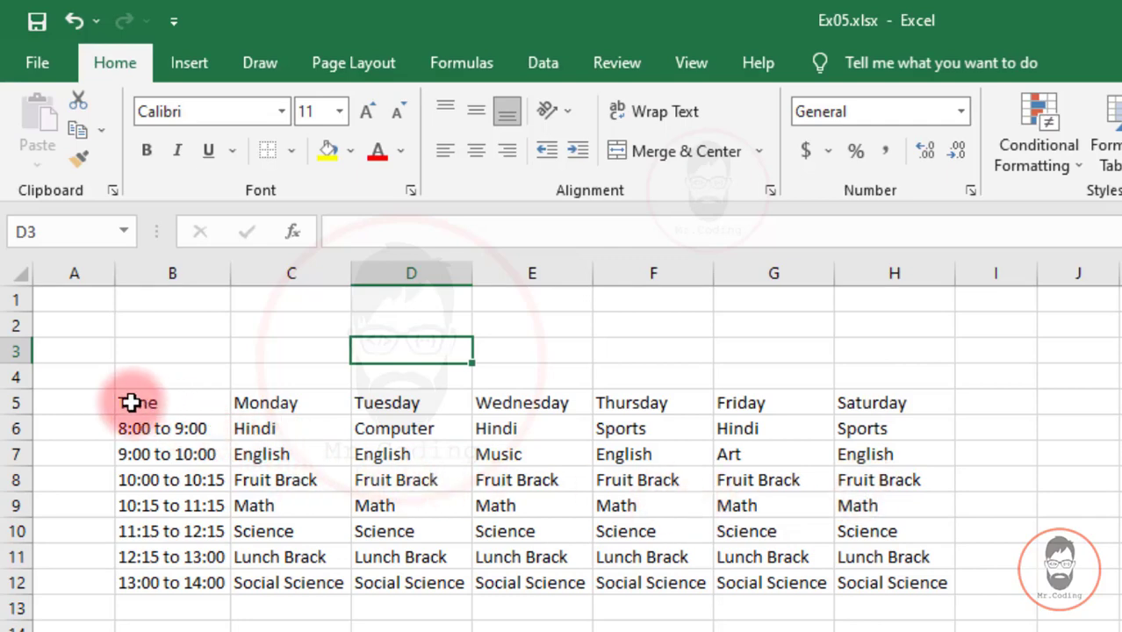
- Apply Outside Borders around the entire timetable, cells B5 to H12
drag(130, 402, 887, 581)
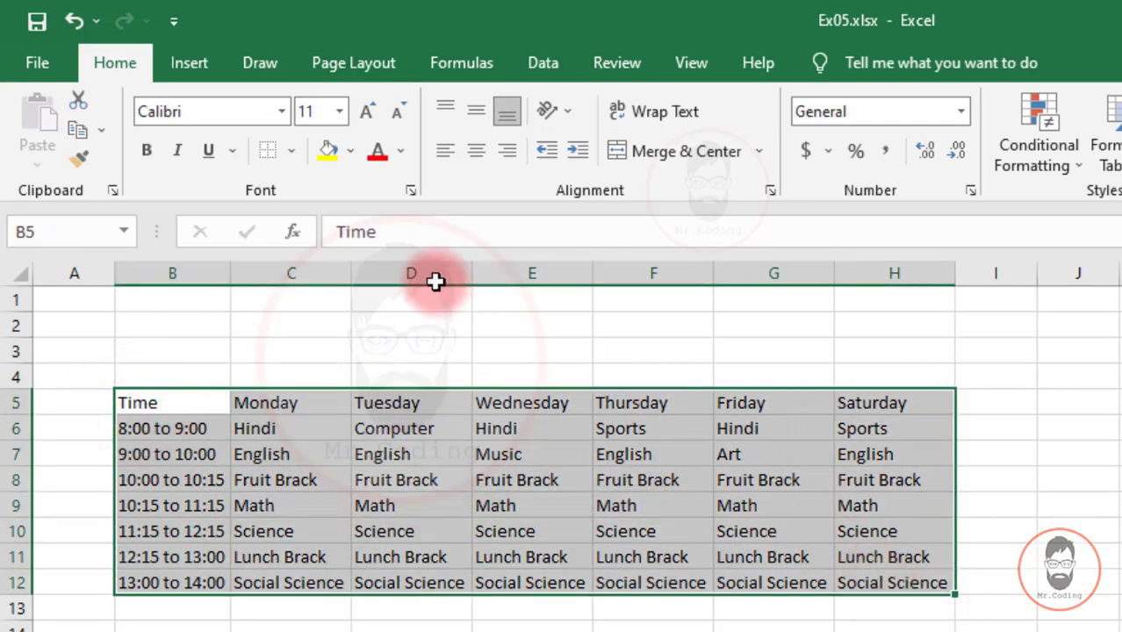
click(291, 150)
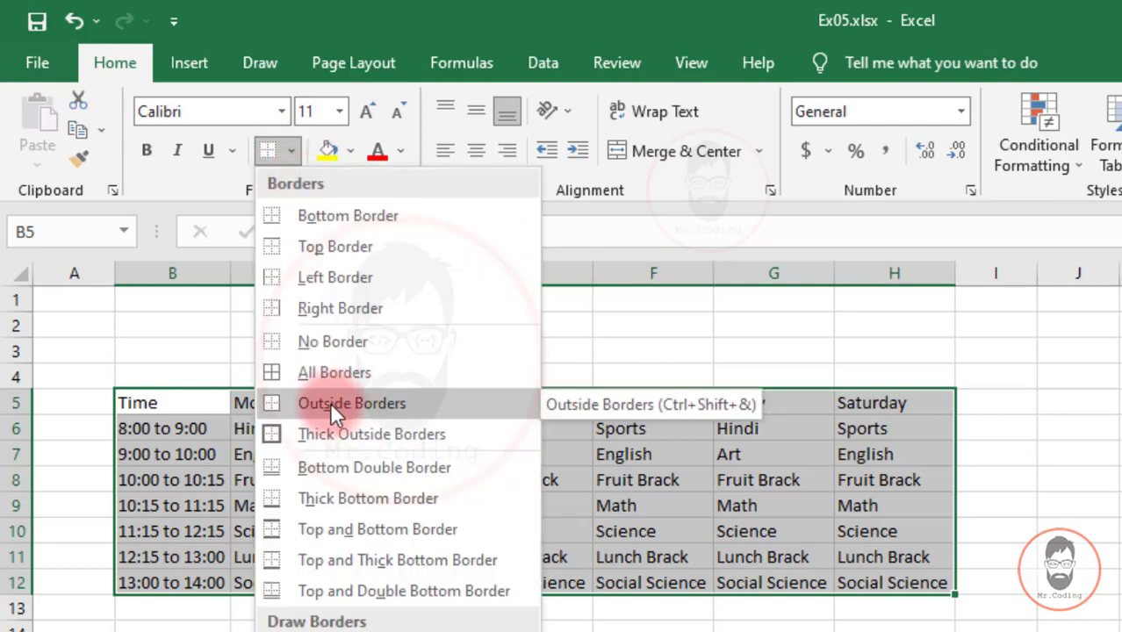
click(439, 403)
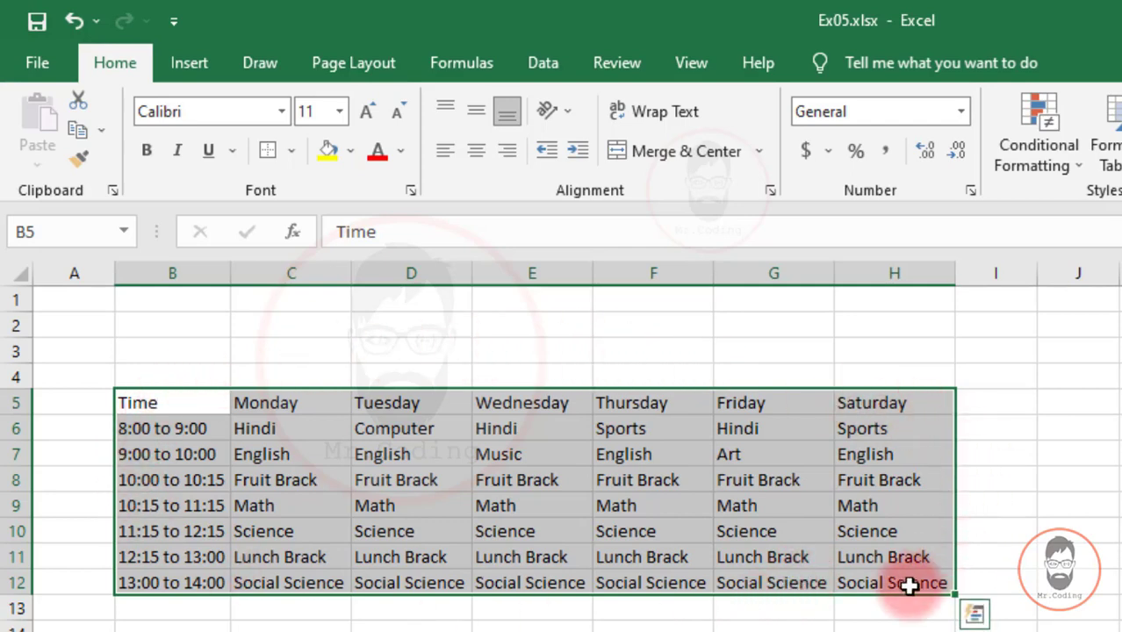
click(516, 478)
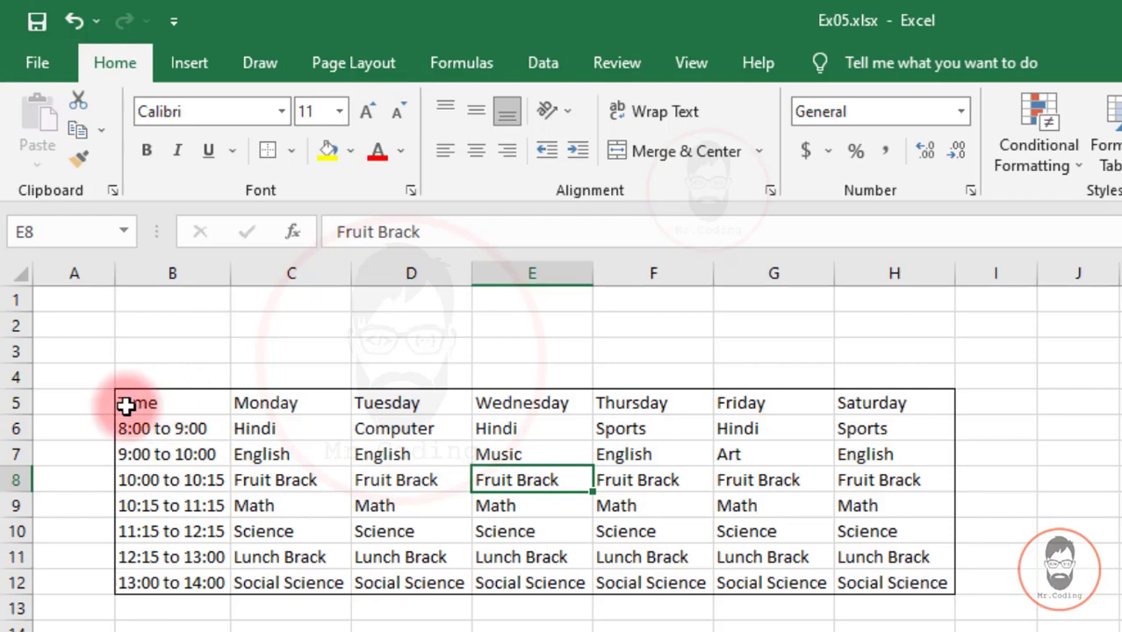
click(444, 514)
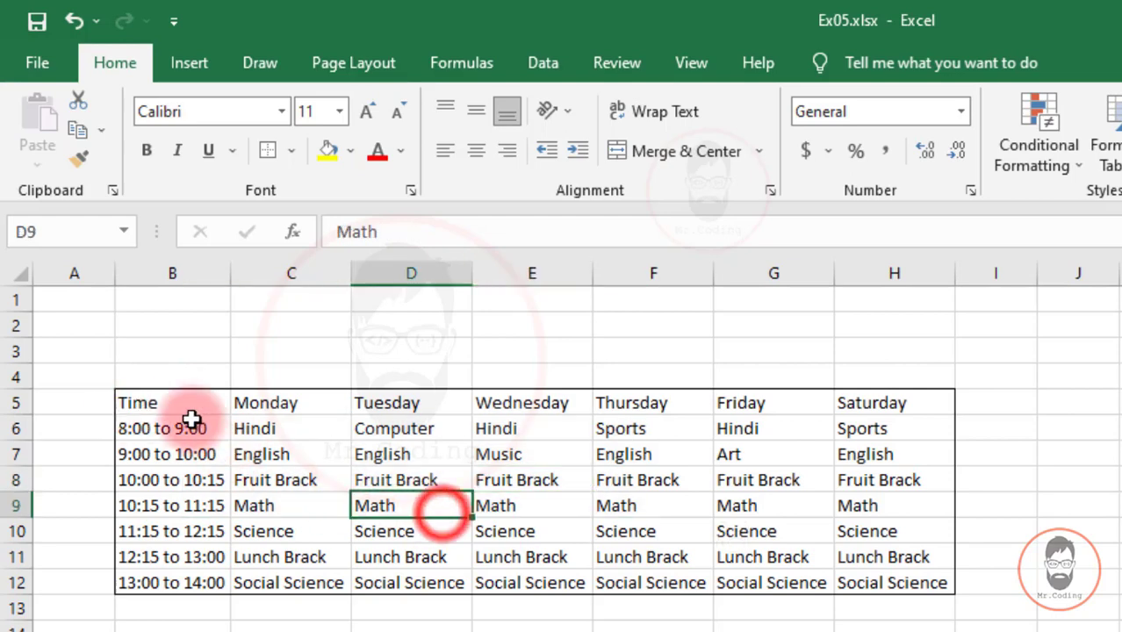
- Clear the outside border from timetable cells B5 to H12 with the No Border option
drag(167, 401, 894, 583)
click(291, 152)
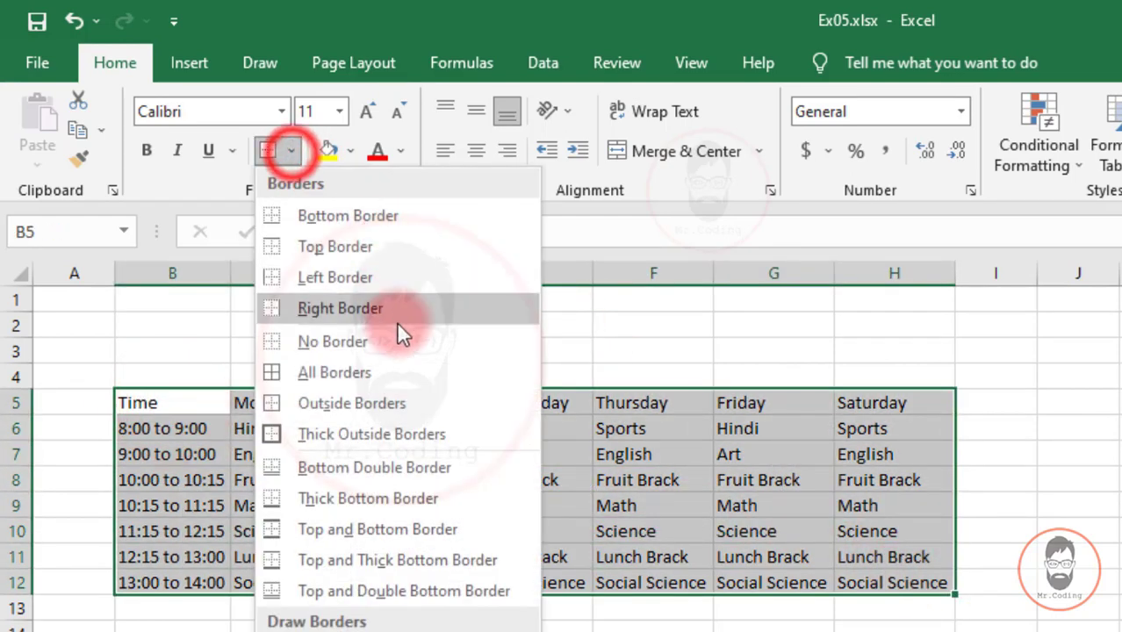
click(376, 370)
click(322, 557)
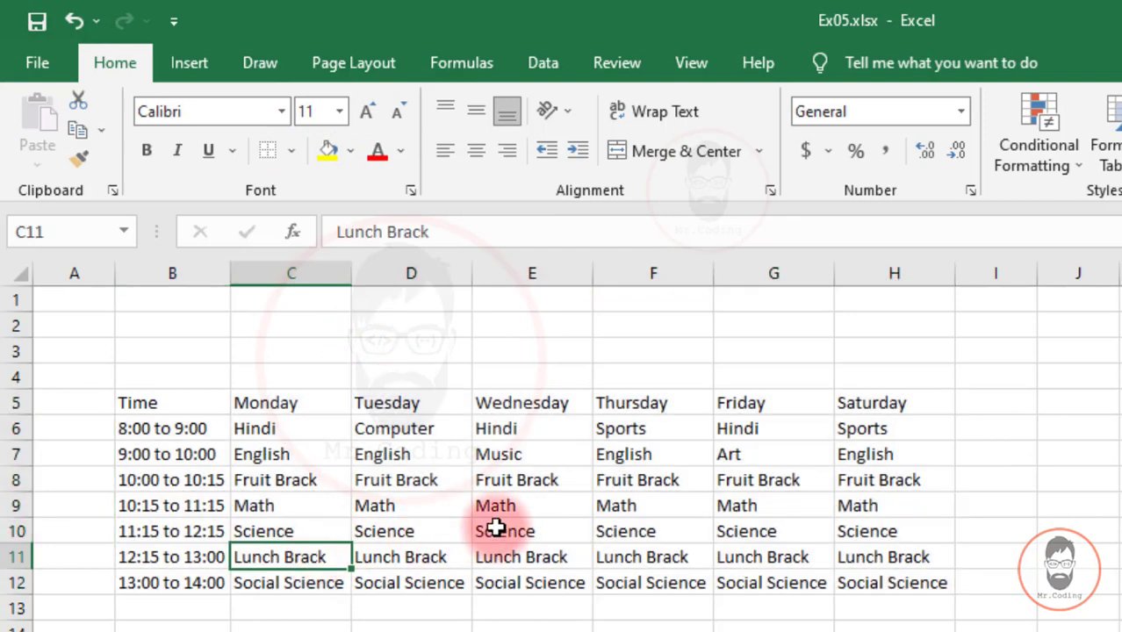
- Apply Thick Outside Borders to the Time header in cell B5
click(291, 151)
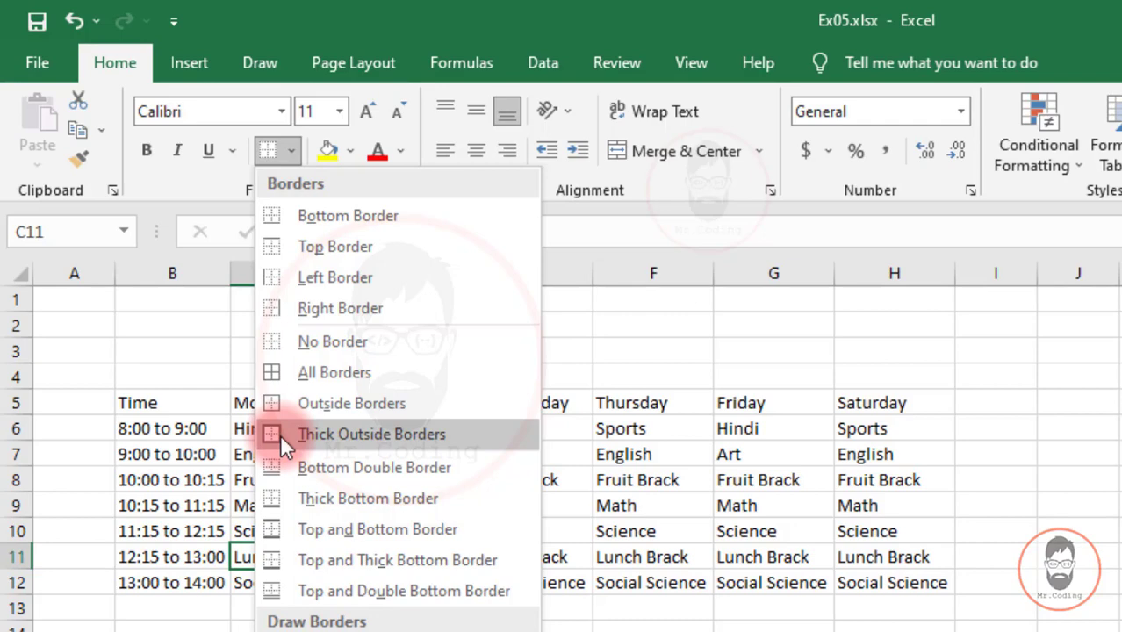
click(44, 473)
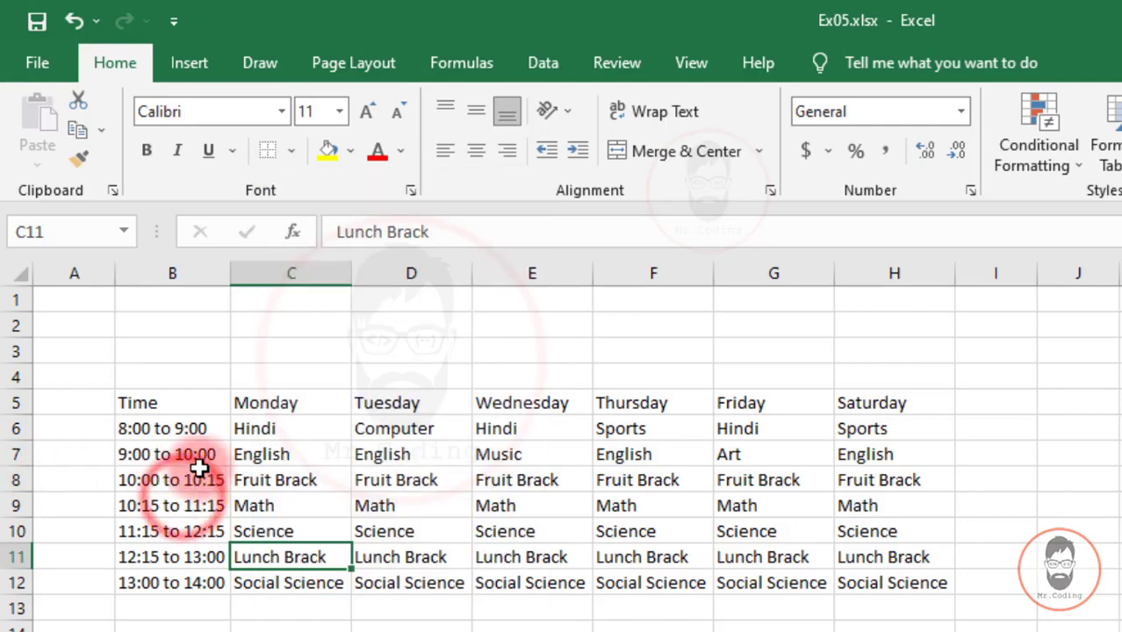
click(152, 402)
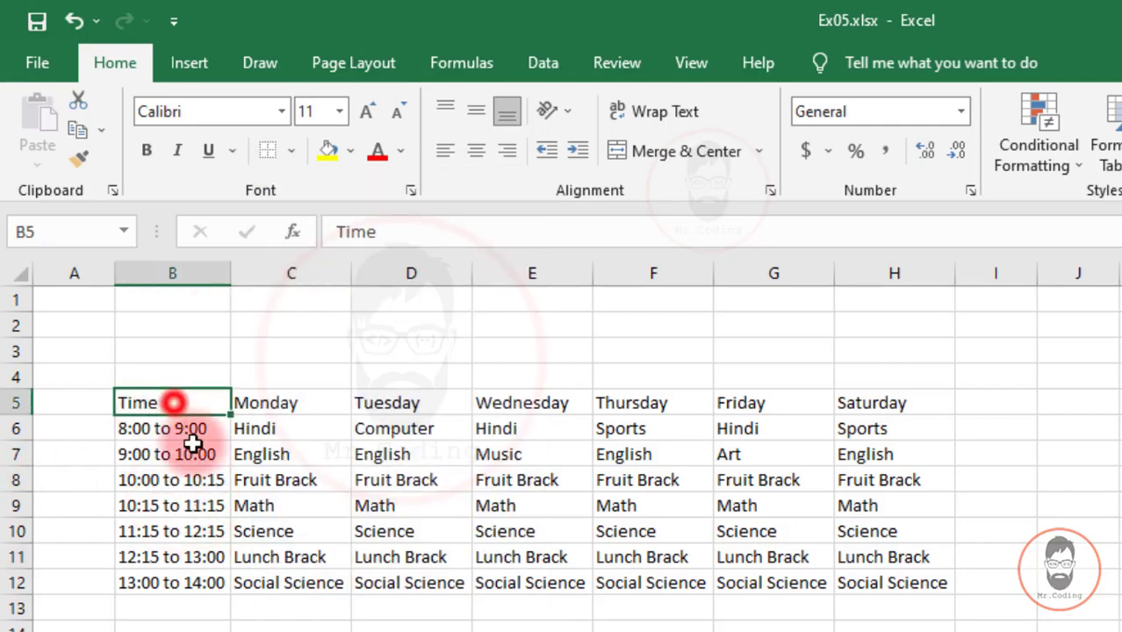
click(291, 150)
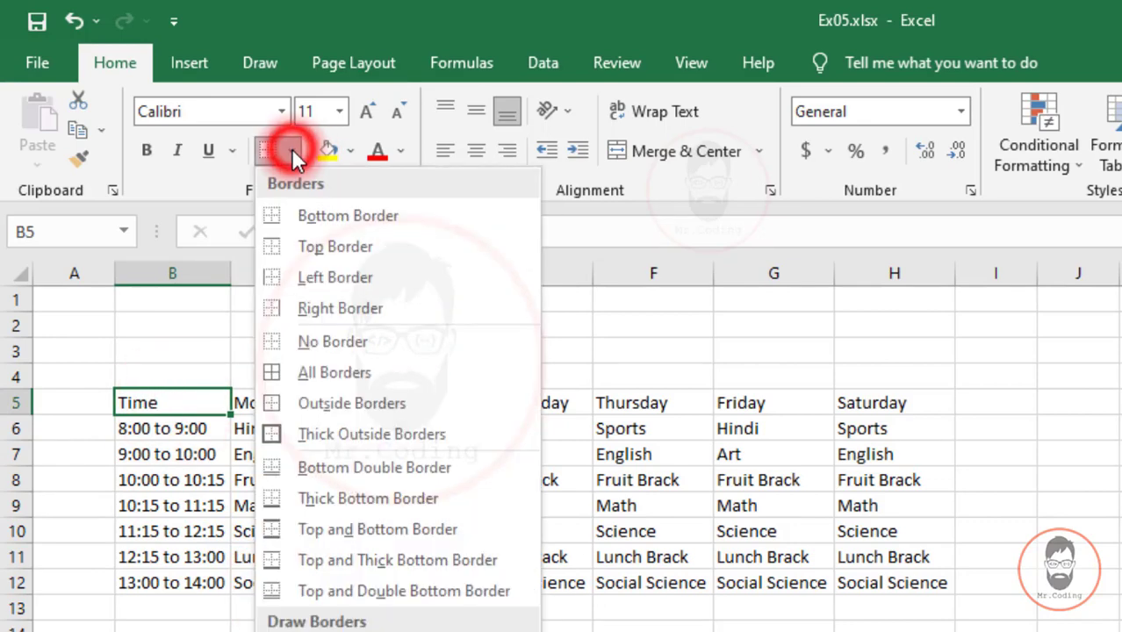
click(357, 440)
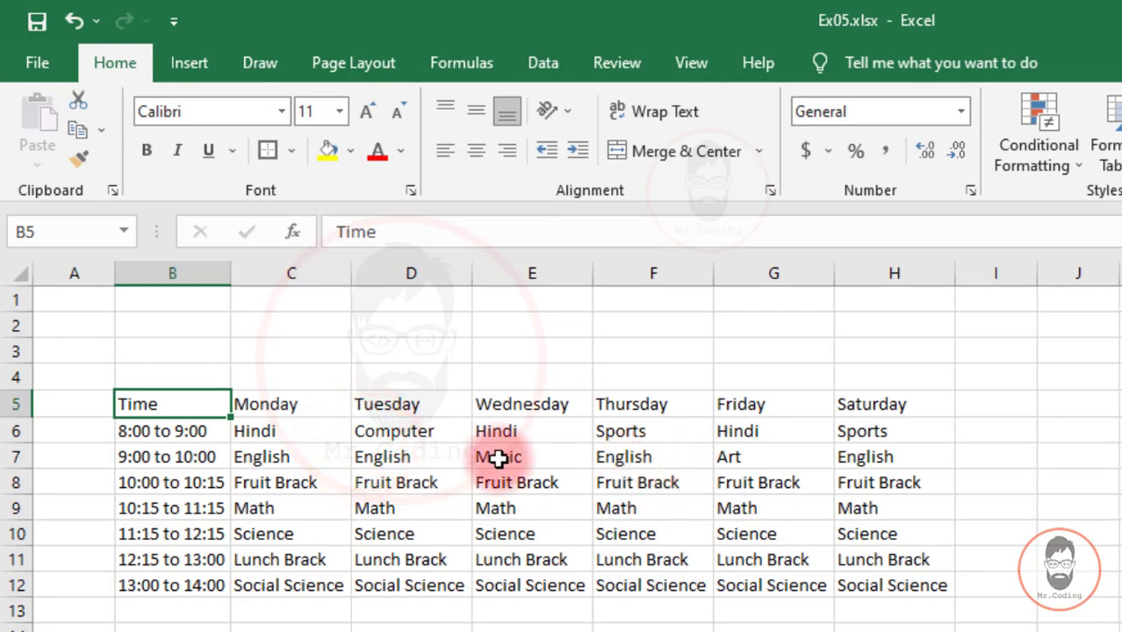
click(535, 457)
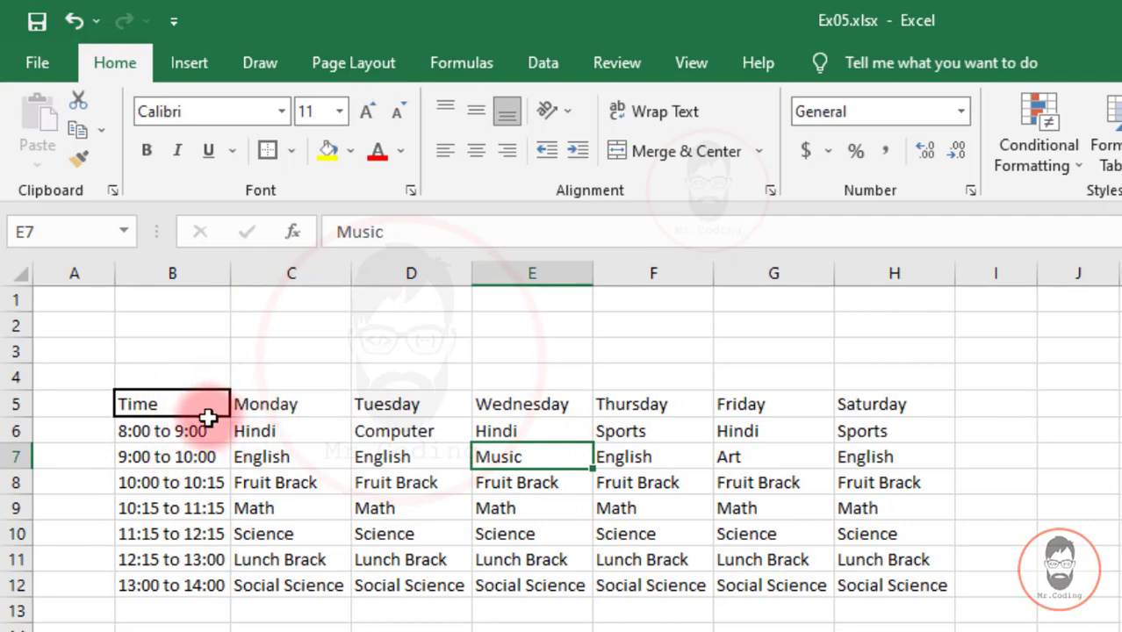
- Apply thin Outside Borders to the Tuesday header in cell D5
click(427, 403)
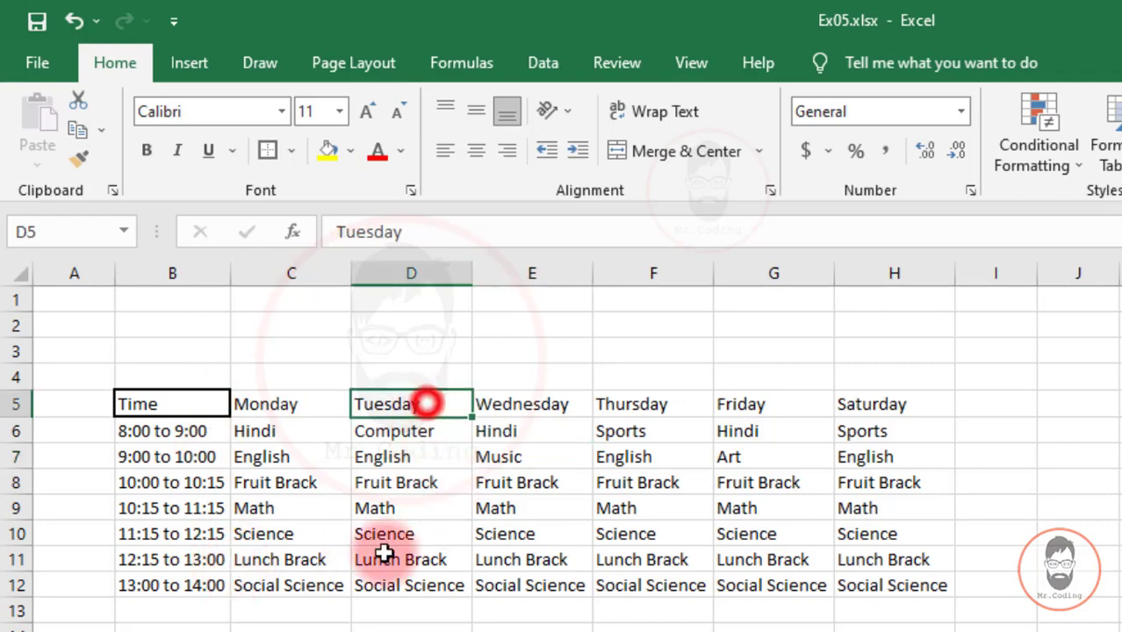
click(297, 145)
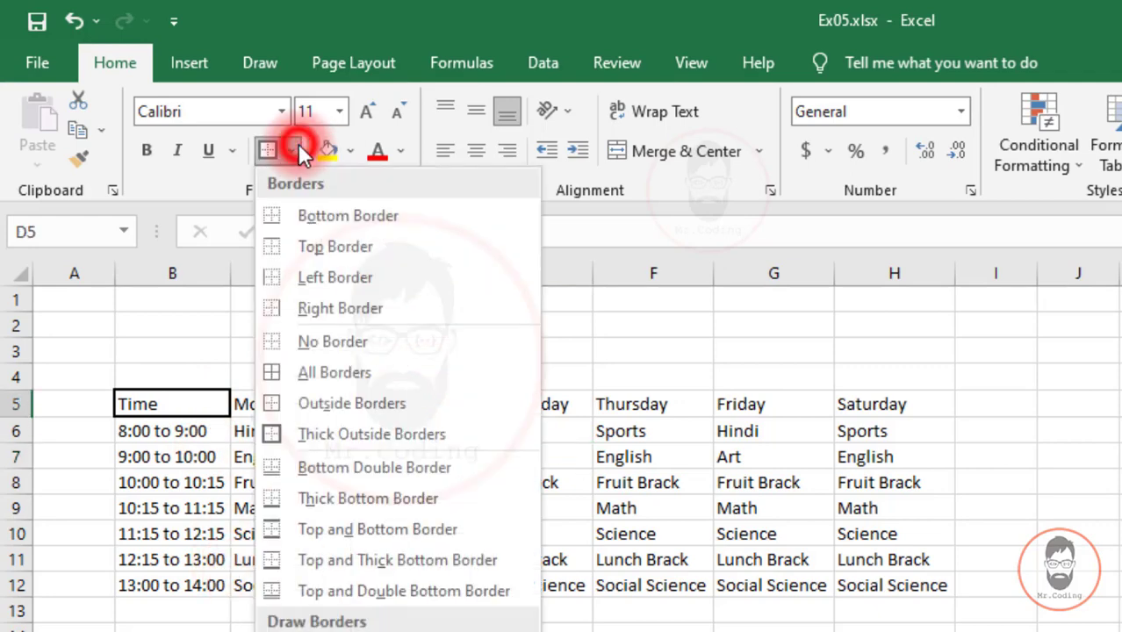
click(348, 402)
click(397, 566)
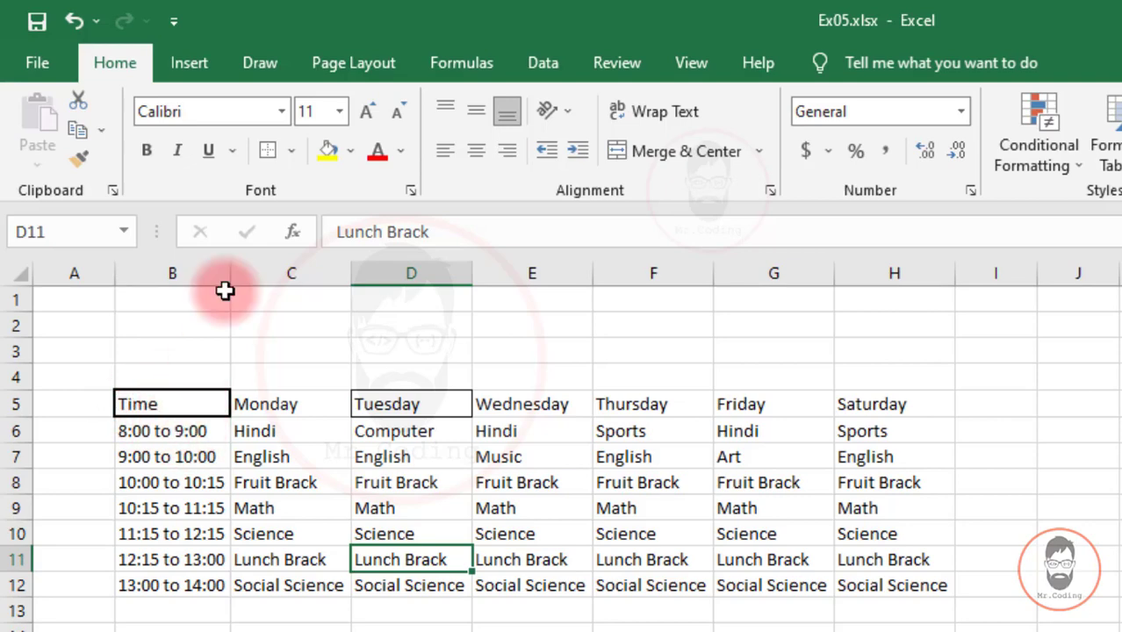
- Clear the borders on the Time and Tuesday headers by applying No Border to cells B5 to F11
click(292, 151)
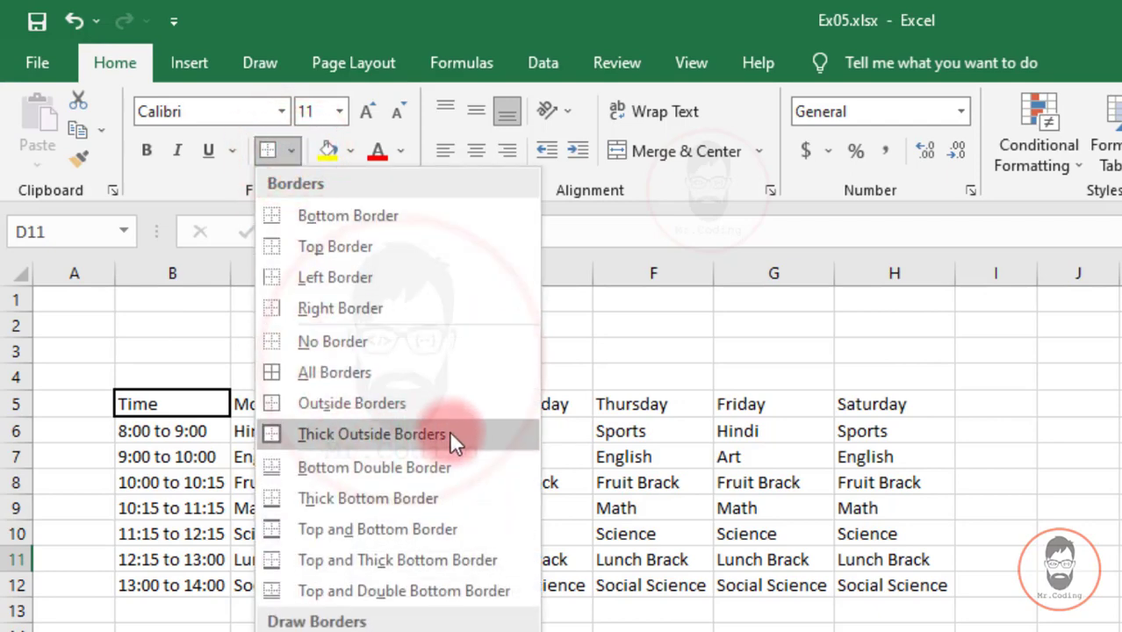
click(490, 432)
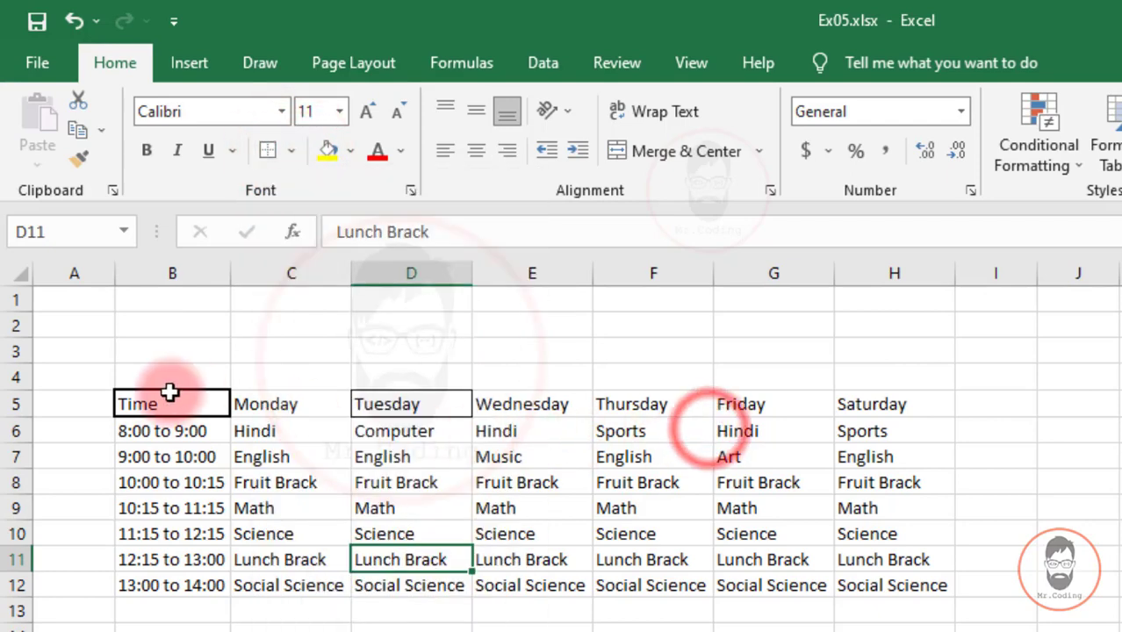
drag(132, 399, 634, 547)
click(291, 152)
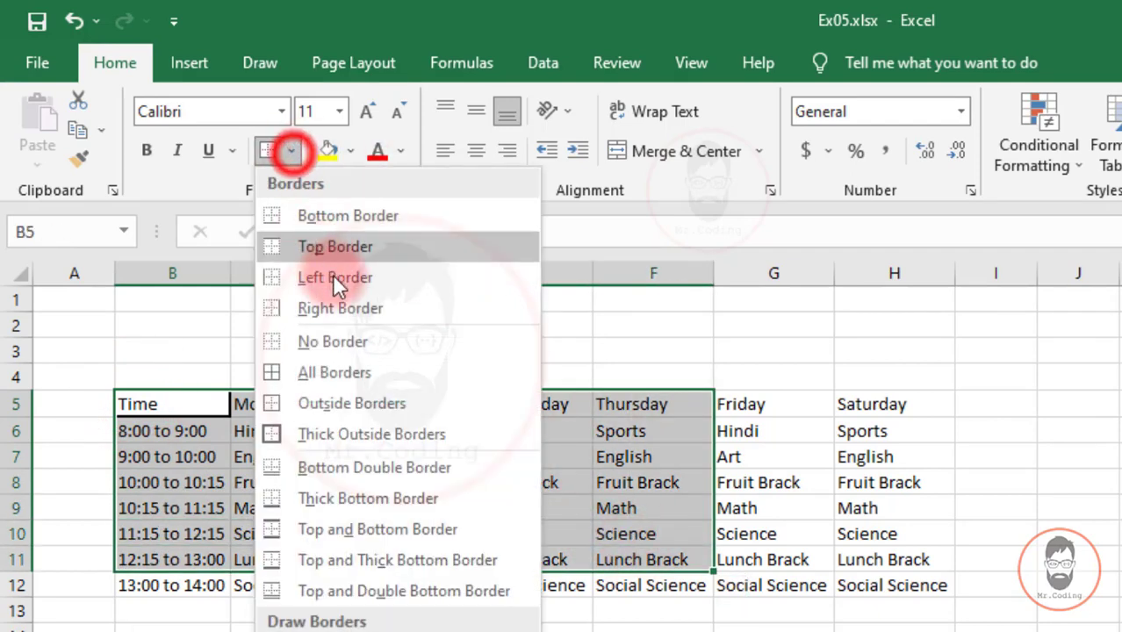
click(334, 342)
click(290, 555)
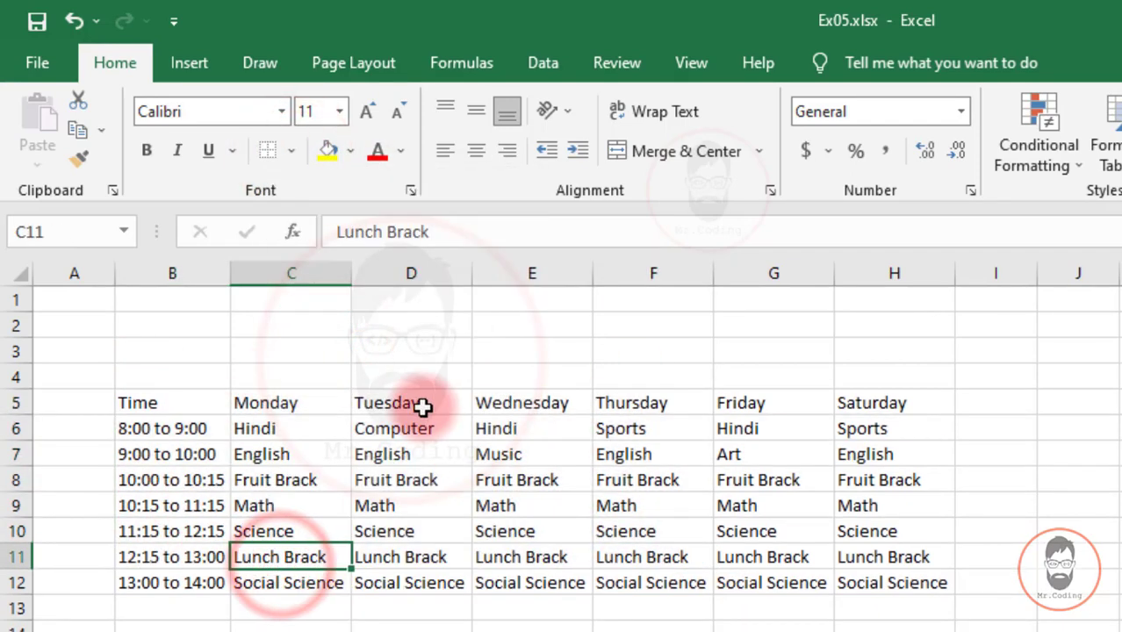
- Apply Thick Outside Borders around the whole timetable, cells B5 to H12
click(167, 479)
drag(147, 401, 869, 582)
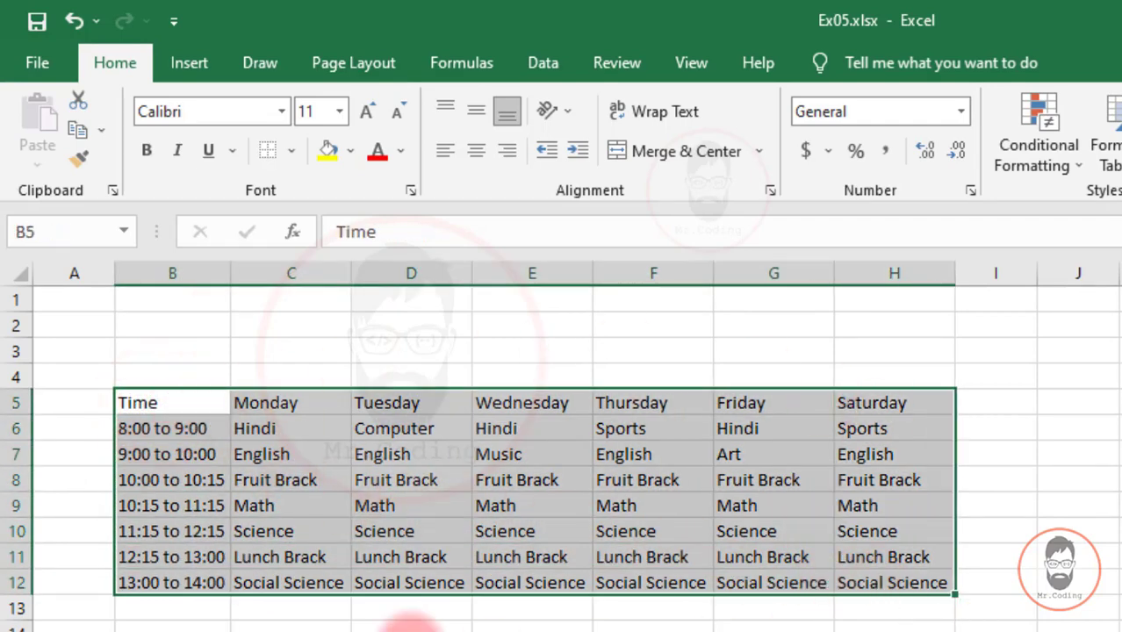
click(289, 153)
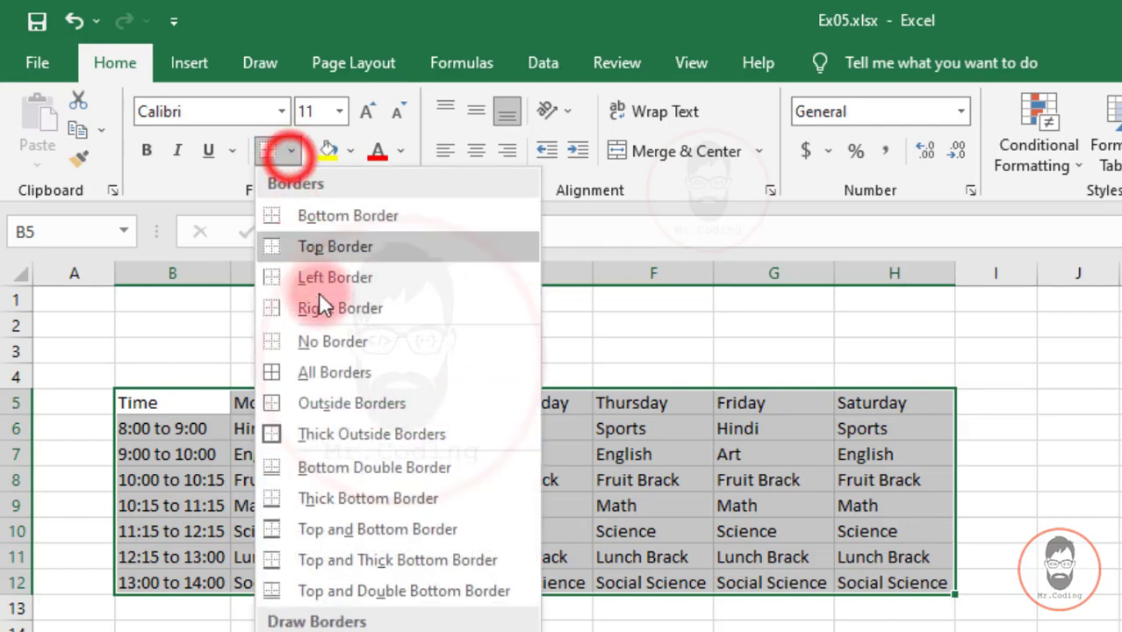
click(350, 439)
click(343, 433)
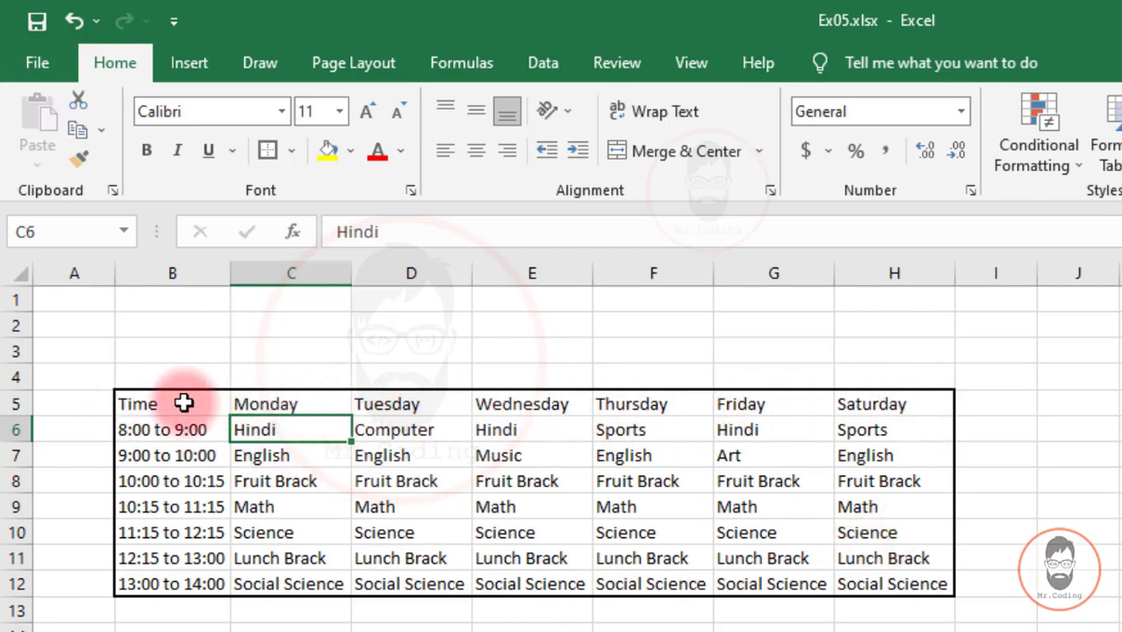
- Apply Thick Outside Borders to the header row, cells B5 to H5
drag(135, 403, 895, 404)
click(291, 150)
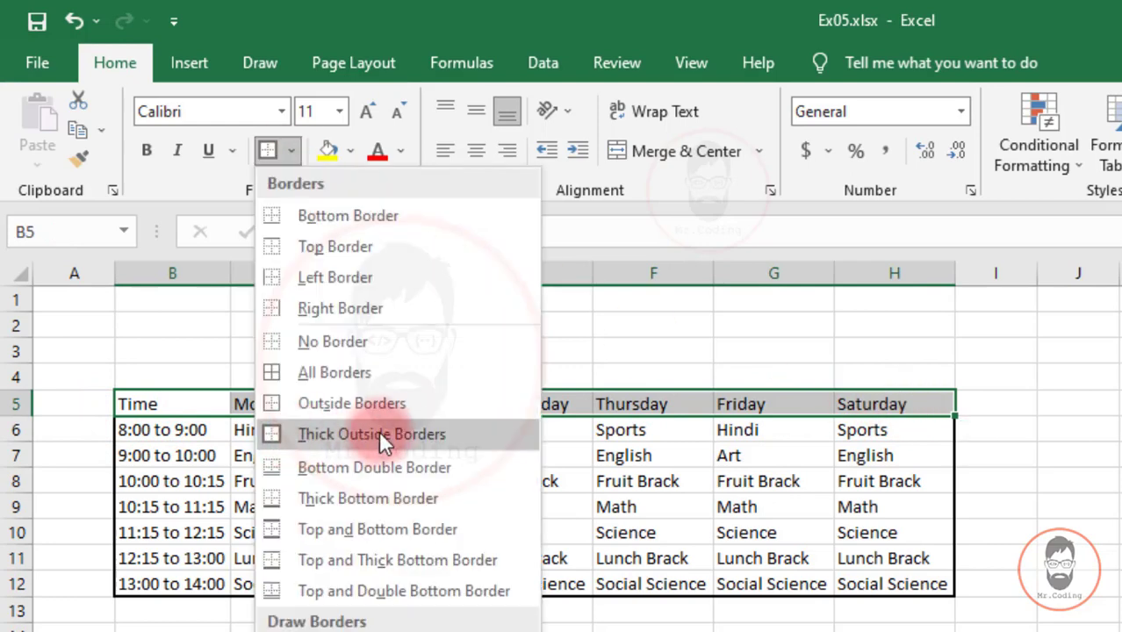
click(344, 437)
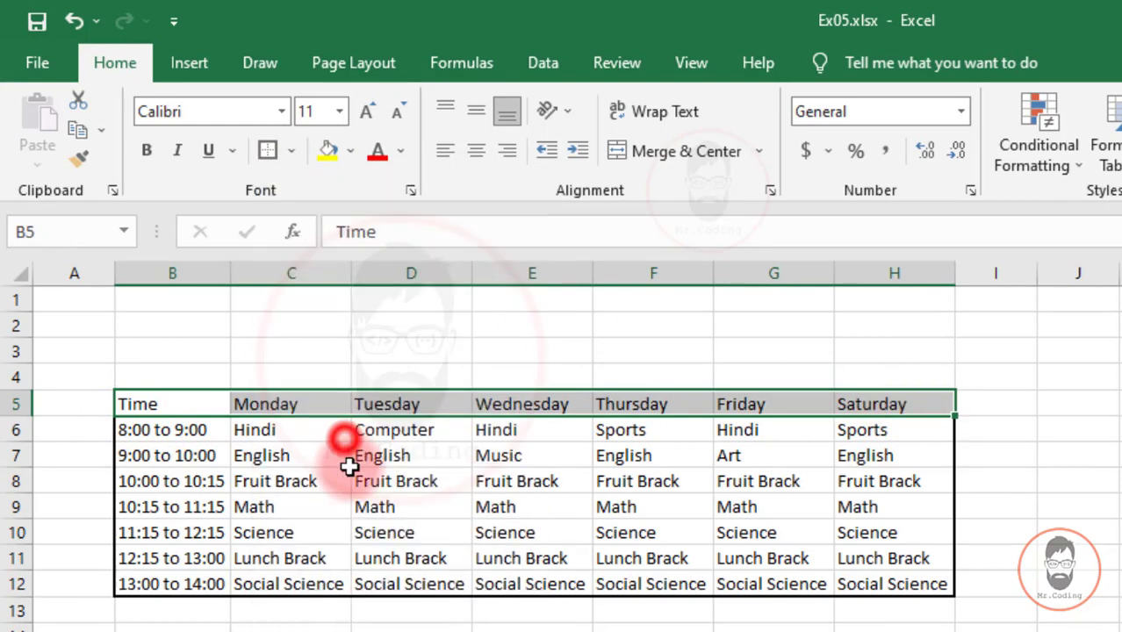
click(365, 531)
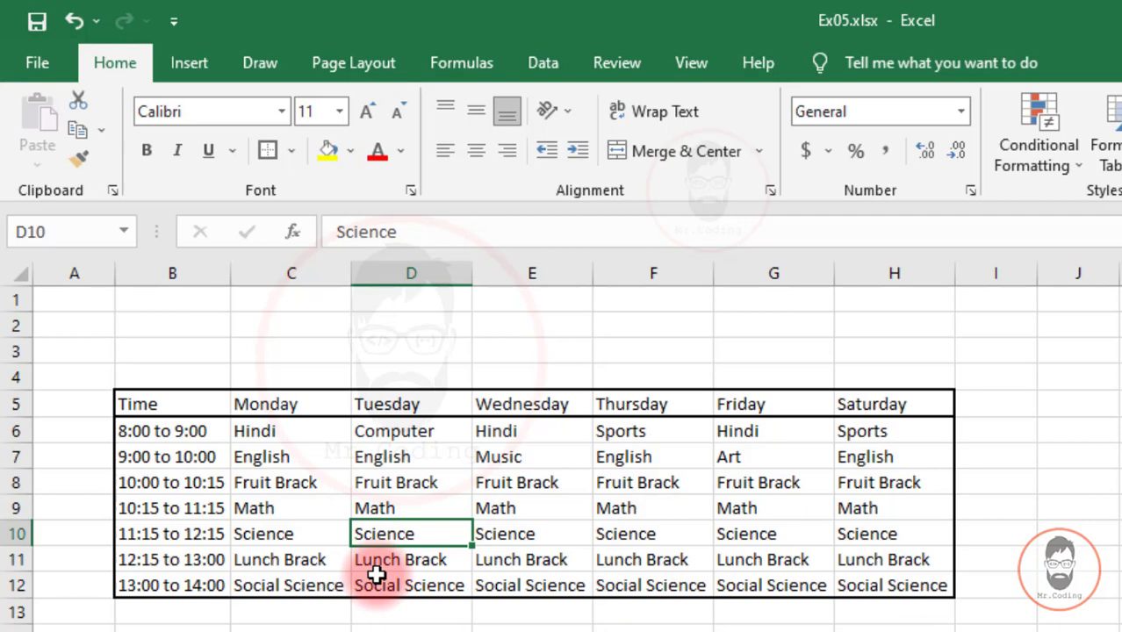
click(184, 509)
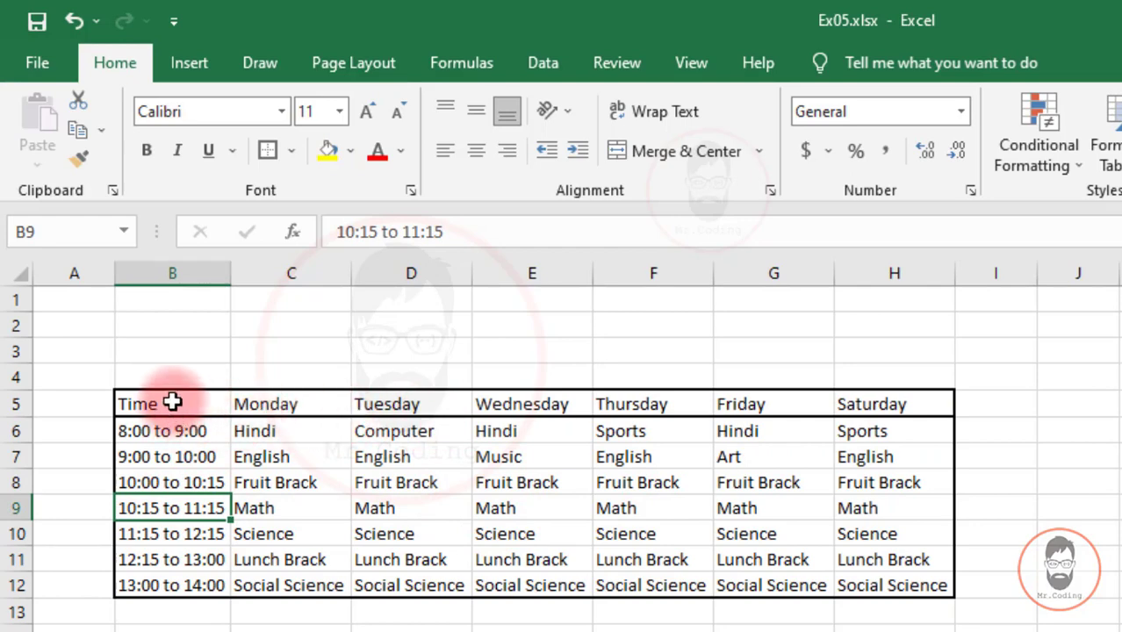
- Apply a Bottom Double Border to the header row, cells B5 to H5
drag(132, 399, 876, 404)
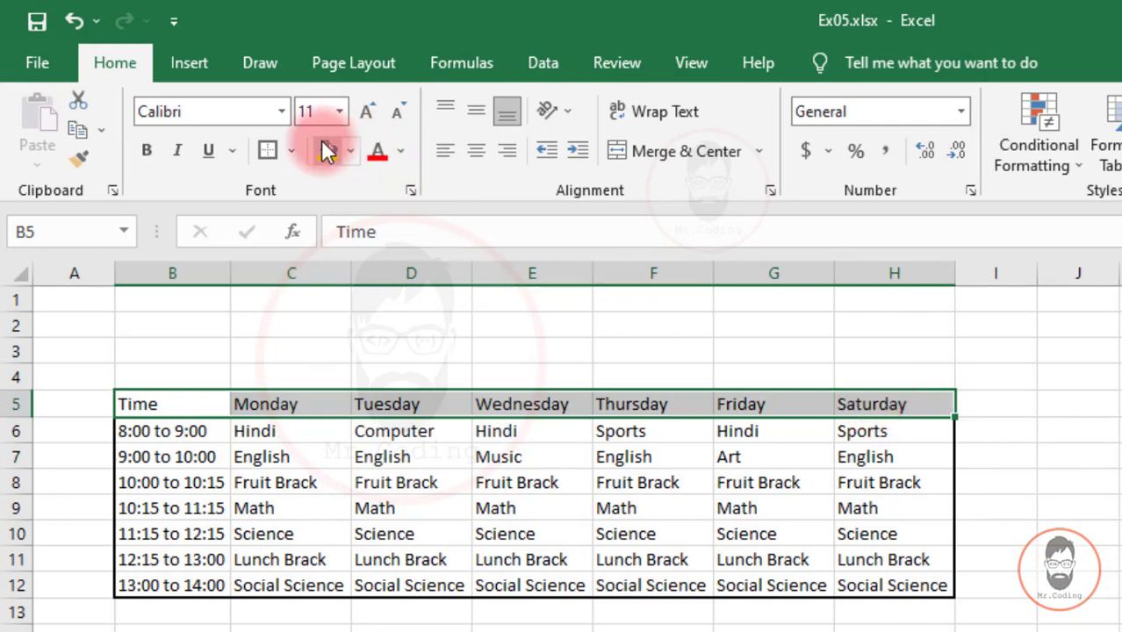
click(299, 145)
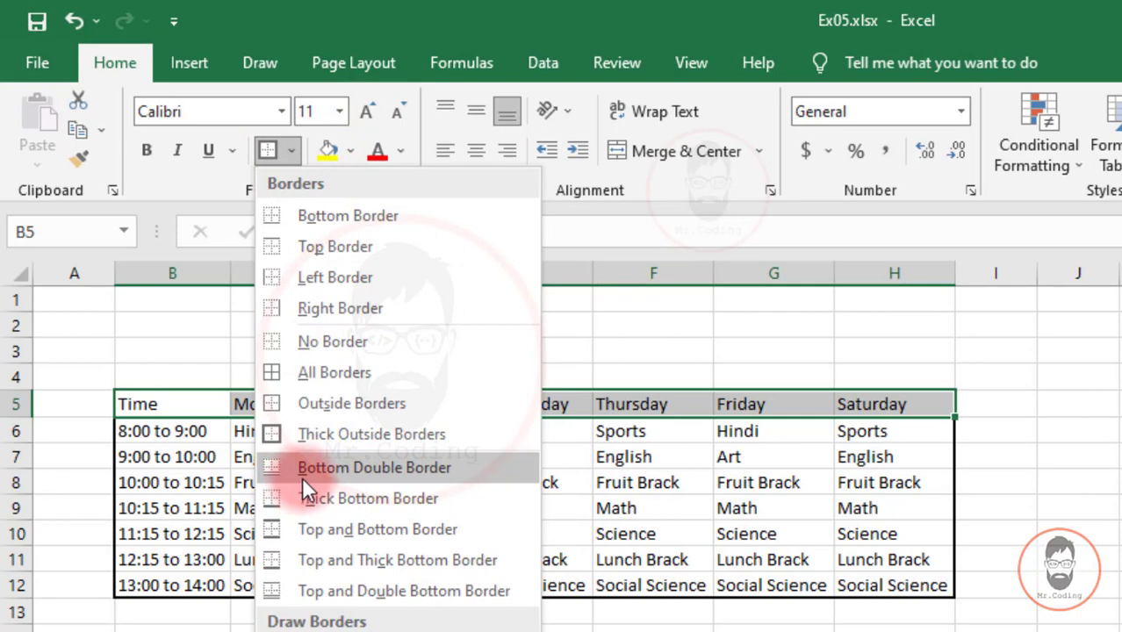
click(403, 477)
click(403, 479)
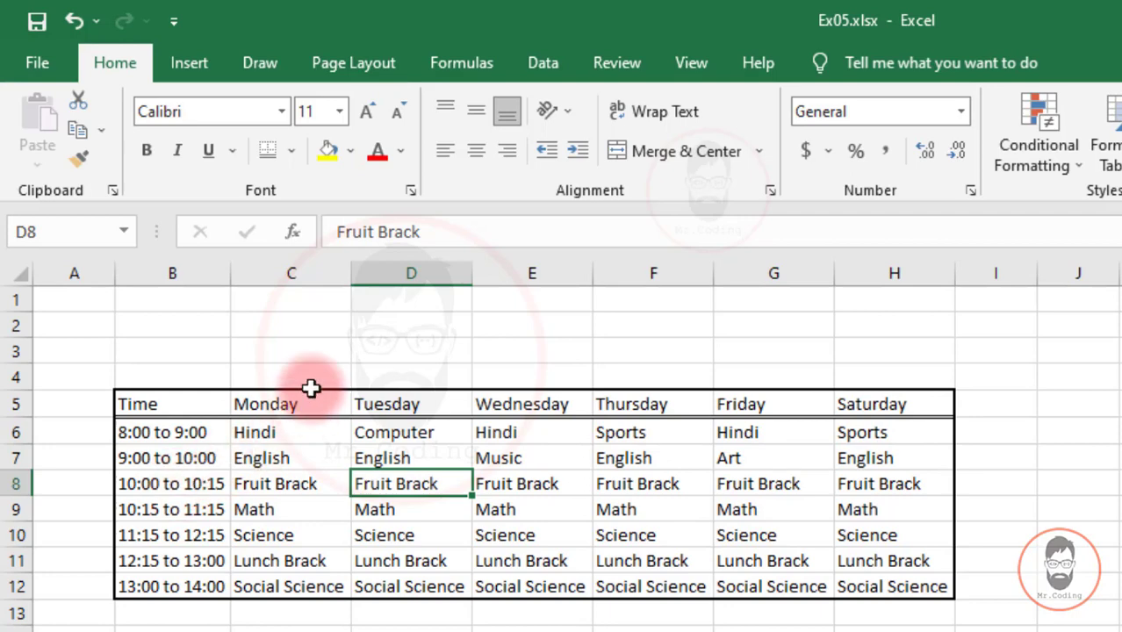
- Clear the timetable's borders by applying No Border to cells B5 to H12
drag(123, 397, 927, 594)
click(293, 151)
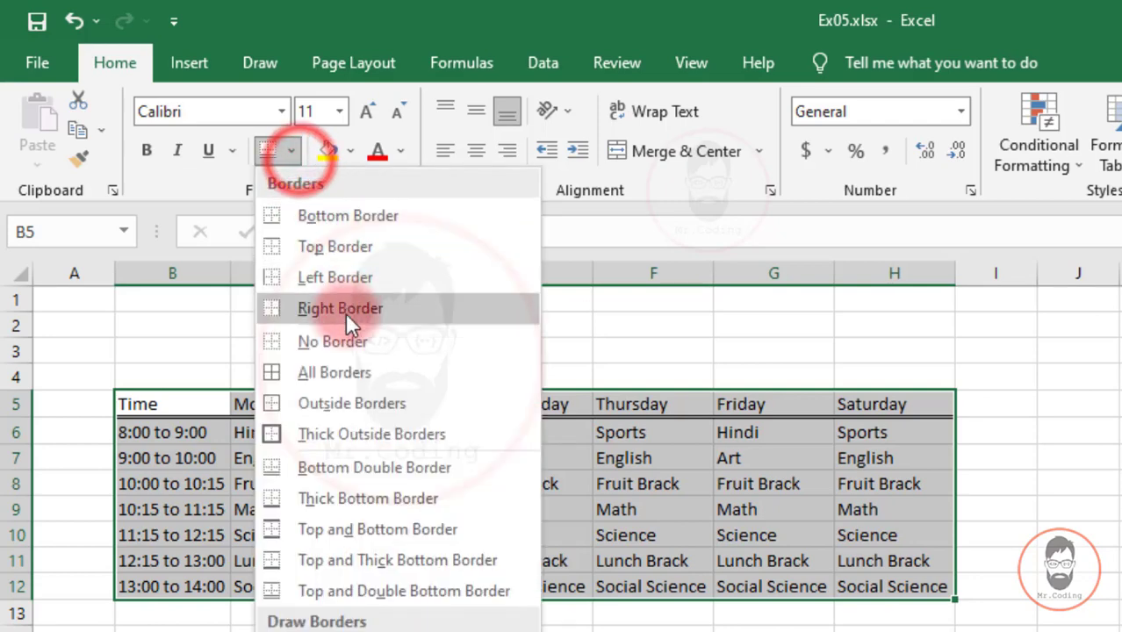
click(340, 340)
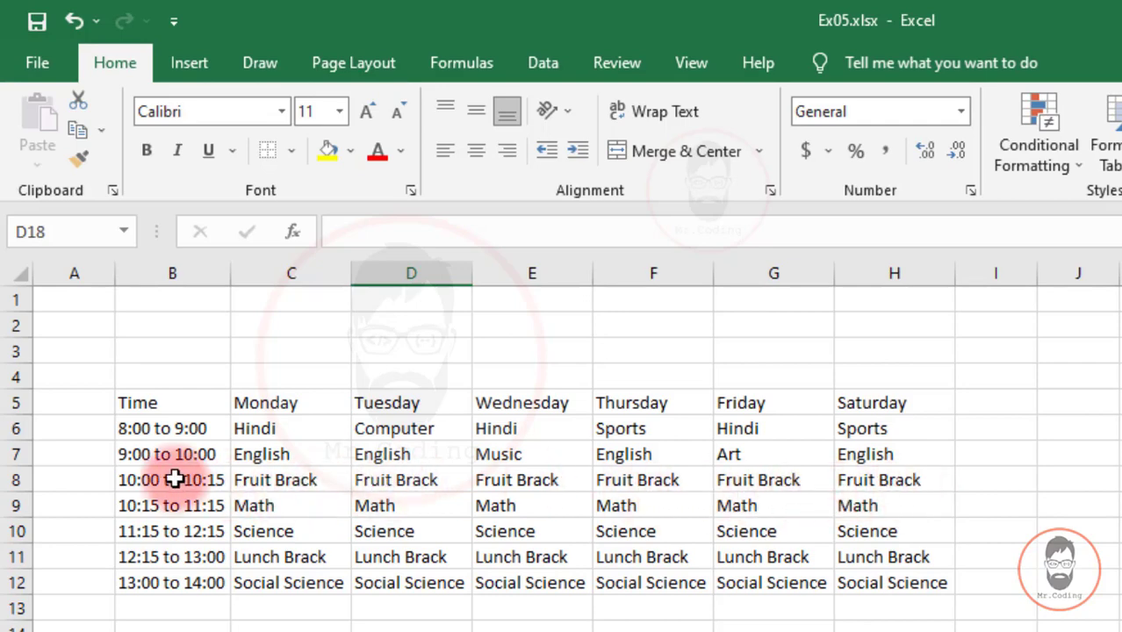
- Apply a Thick Bottom Border to the Fruit Brack cells, C8 to H8, and undo it
click(284, 476)
click(864, 480)
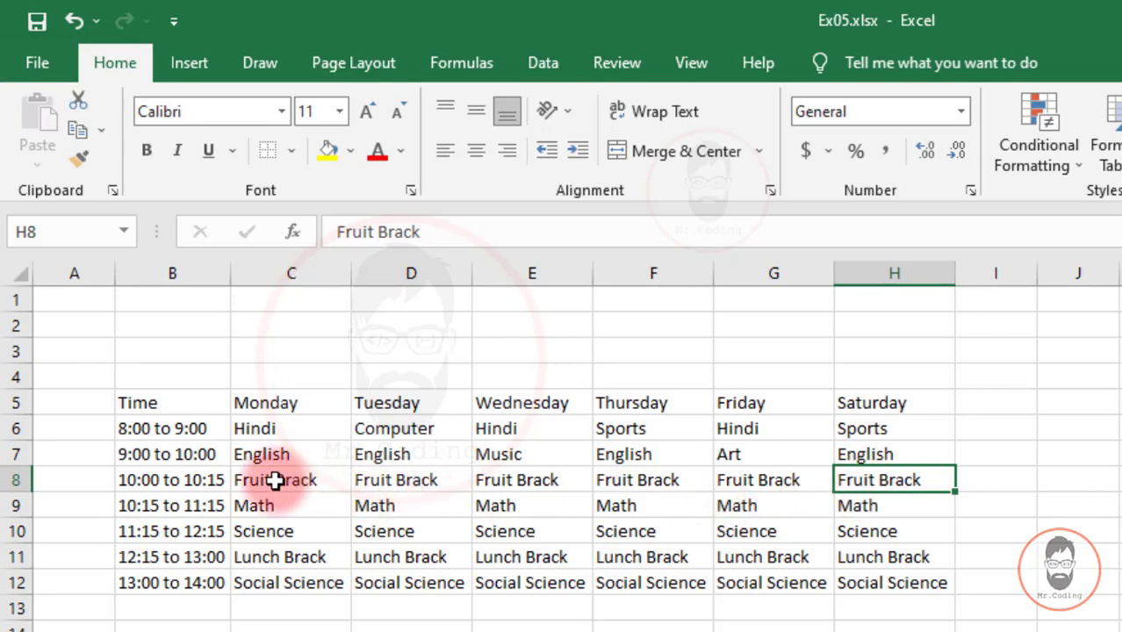
drag(275, 481, 861, 478)
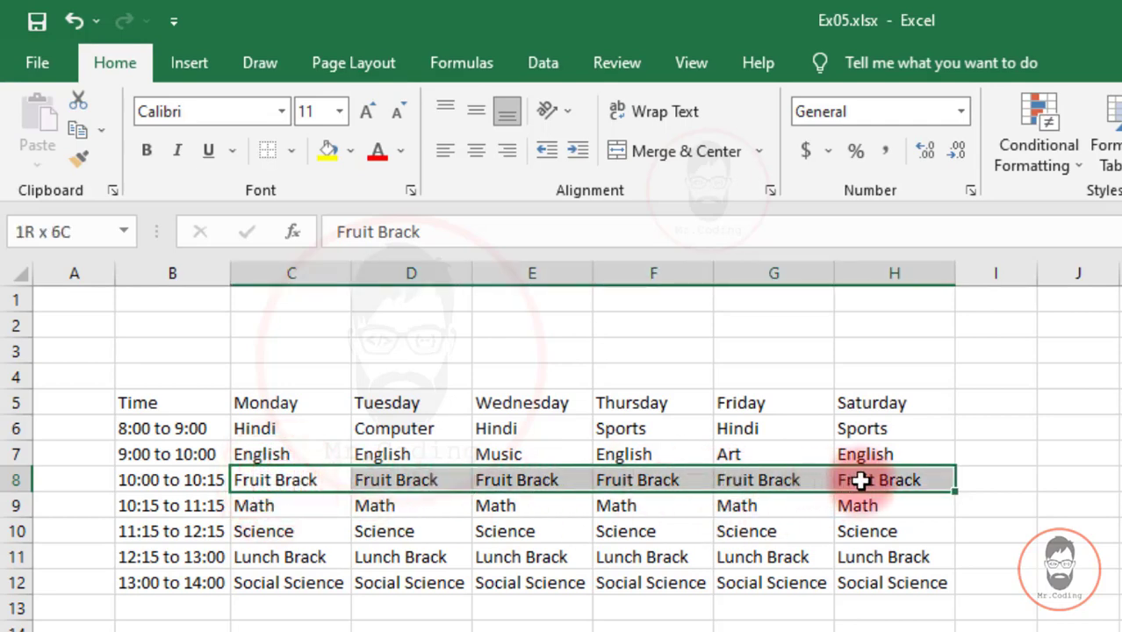
click(294, 146)
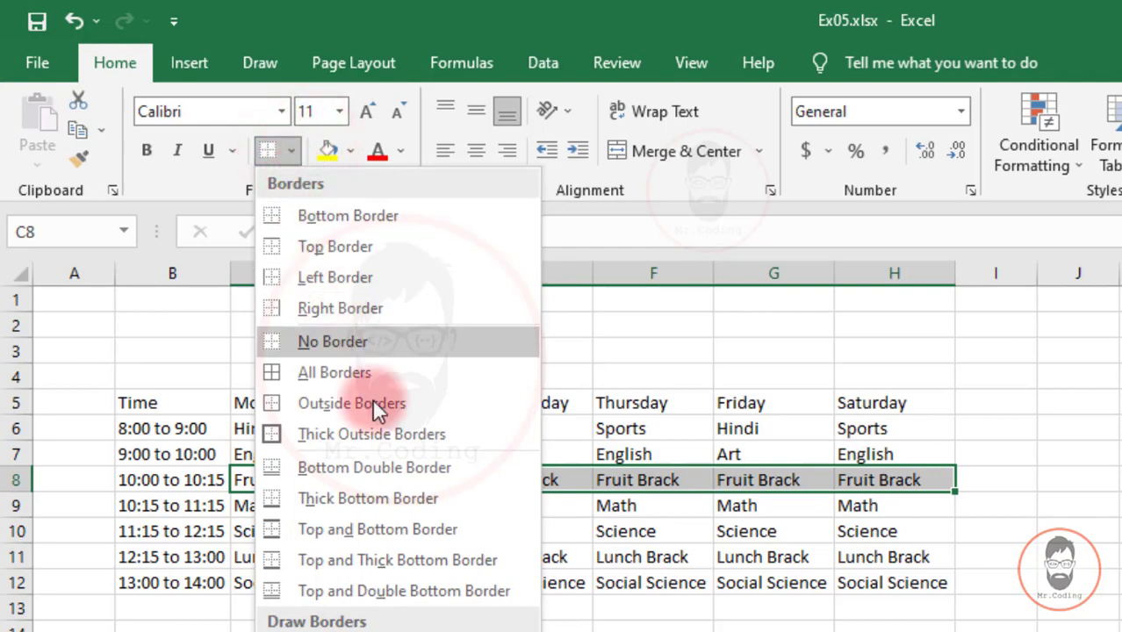
click(337, 497)
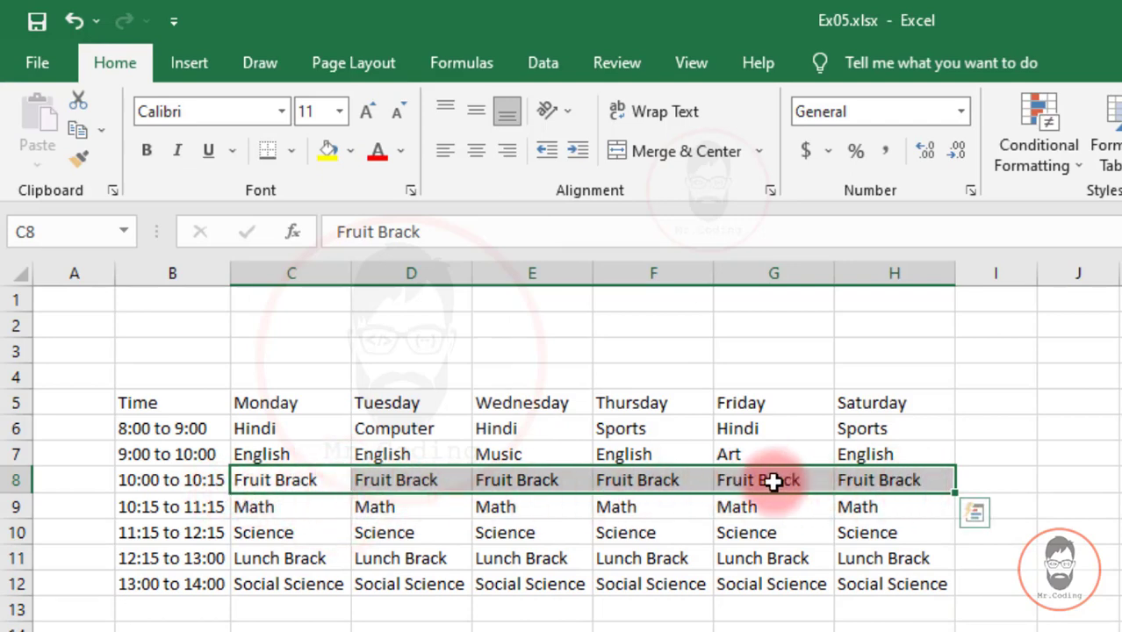
click(749, 434)
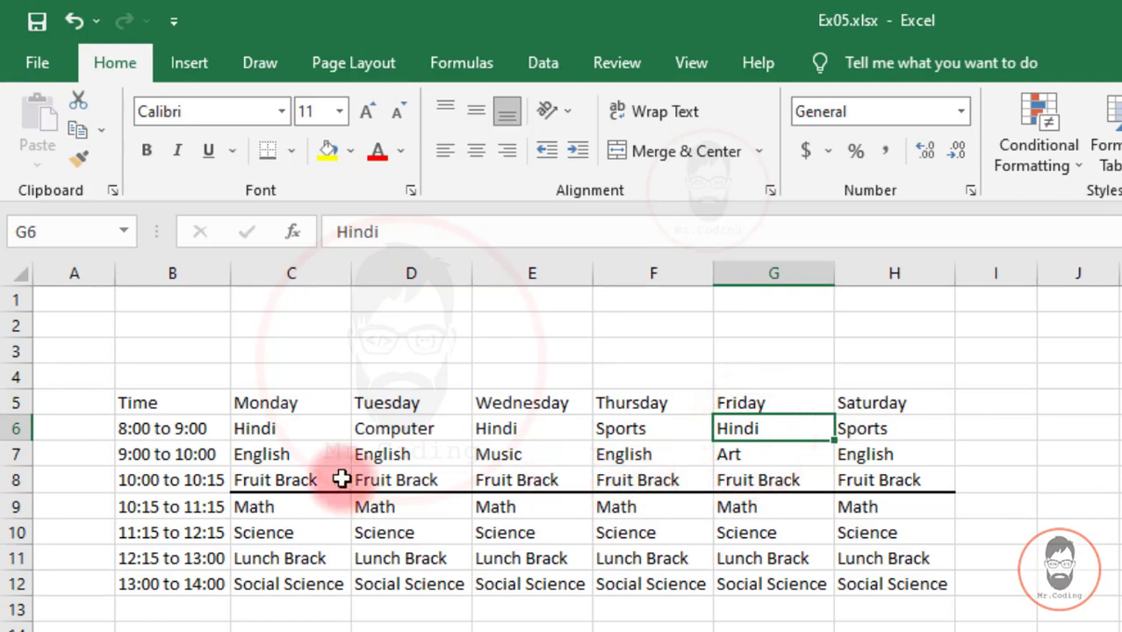
key(ctrl+z)
key(ctrl+z)
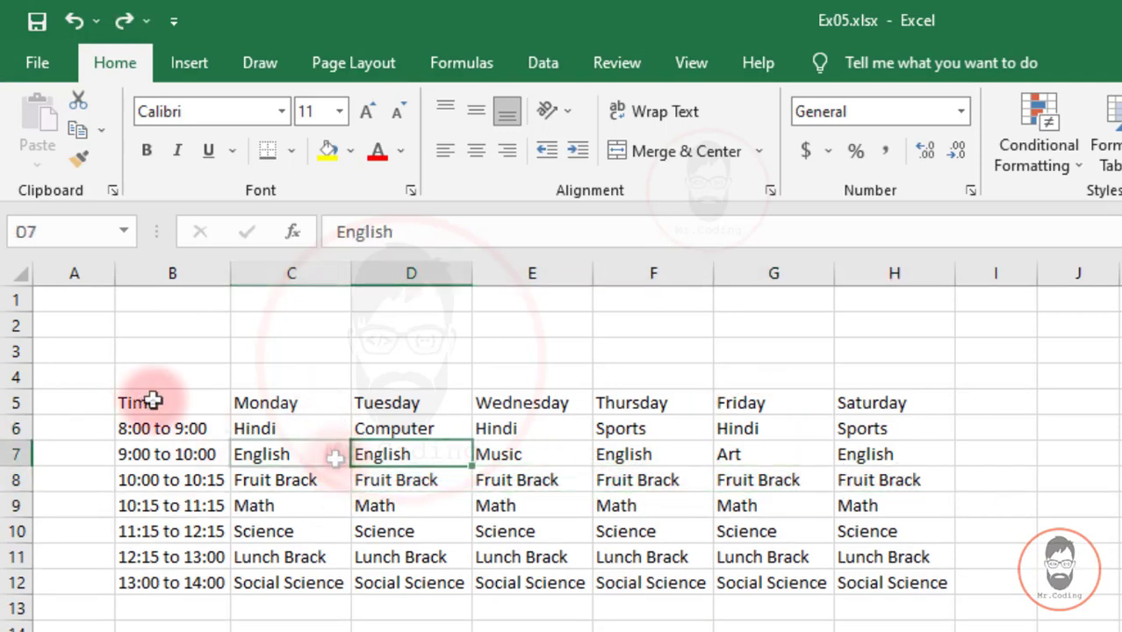
- Apply a Top and Bottom Border to the whole timetable, cells B5 to H12
drag(151, 404, 869, 579)
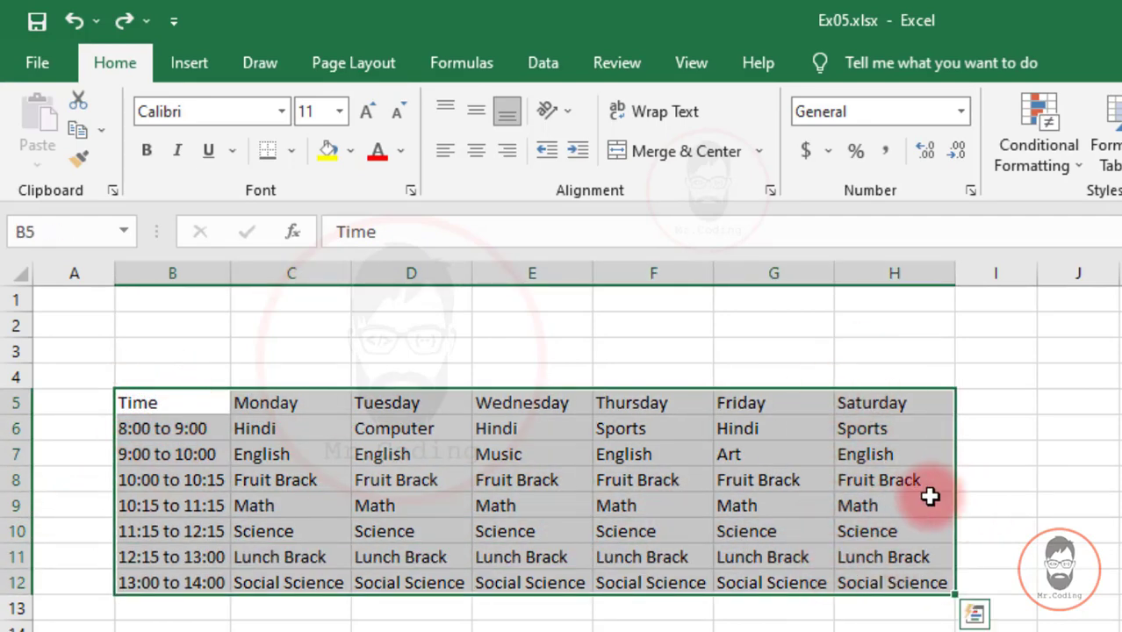
click(296, 154)
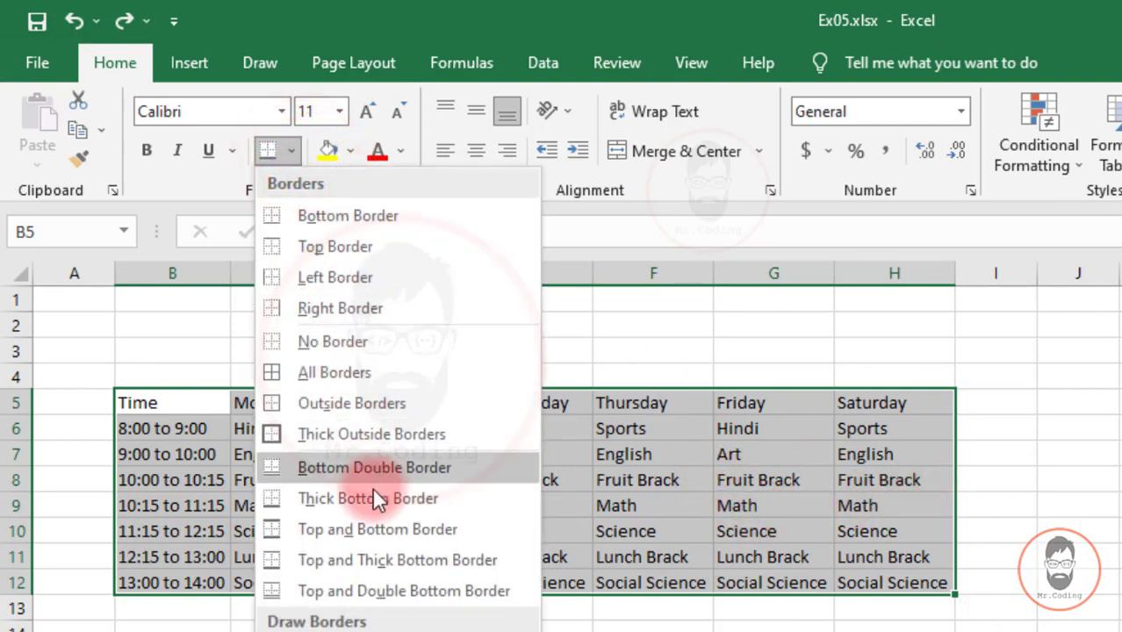
click(433, 530)
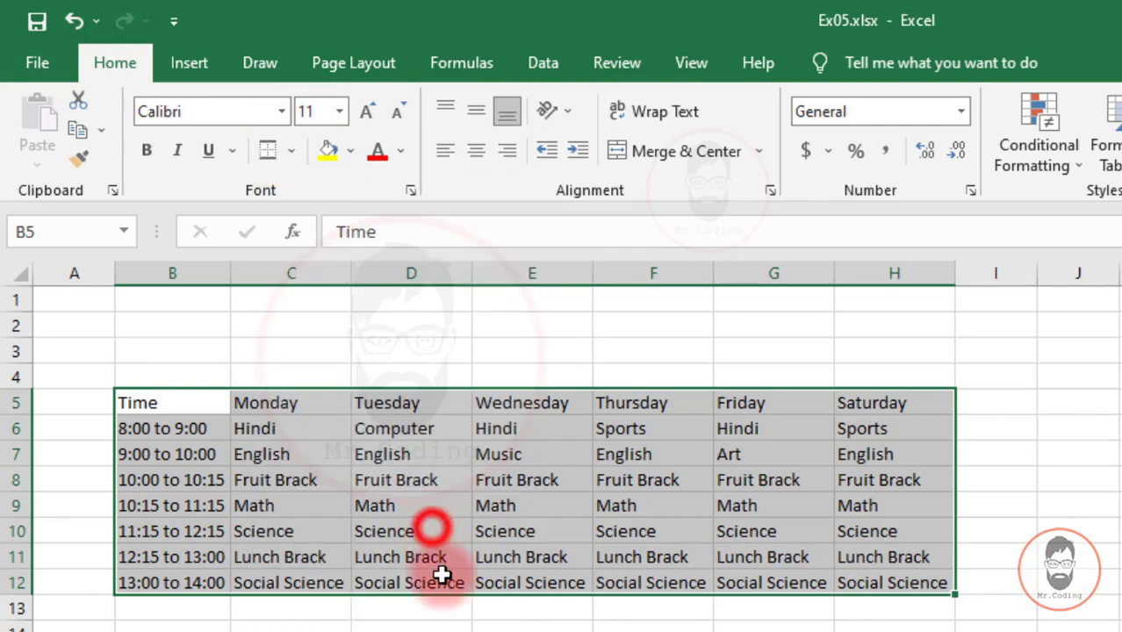
click(451, 521)
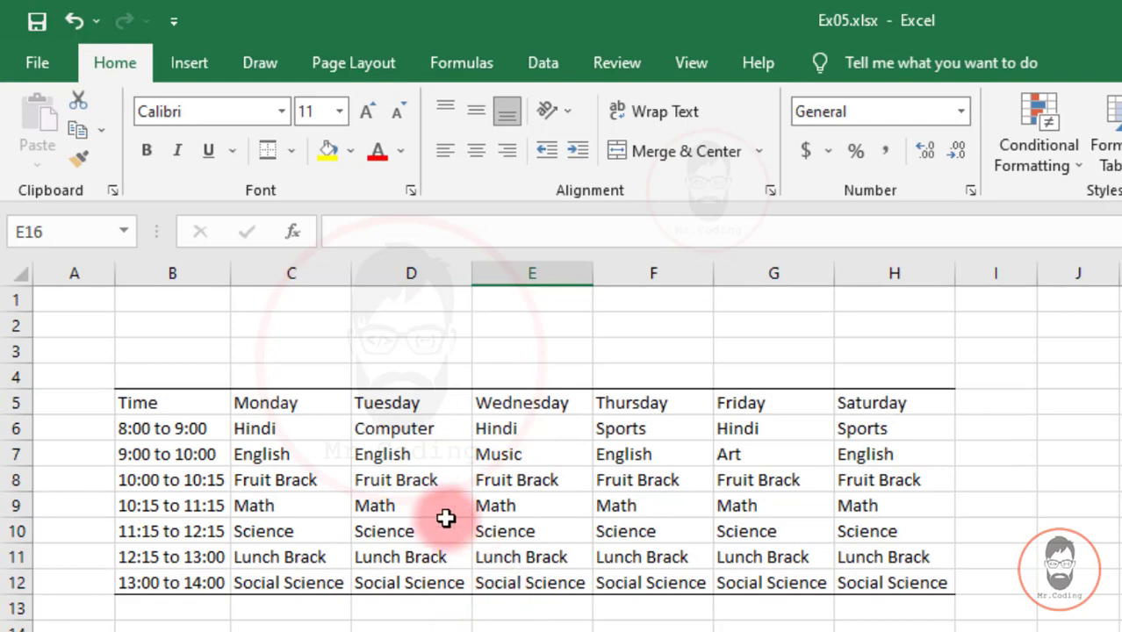
- Remove the top and bottom borders from the timetable by applying No Border to cells B5 to H12
drag(127, 400, 932, 581)
click(290, 159)
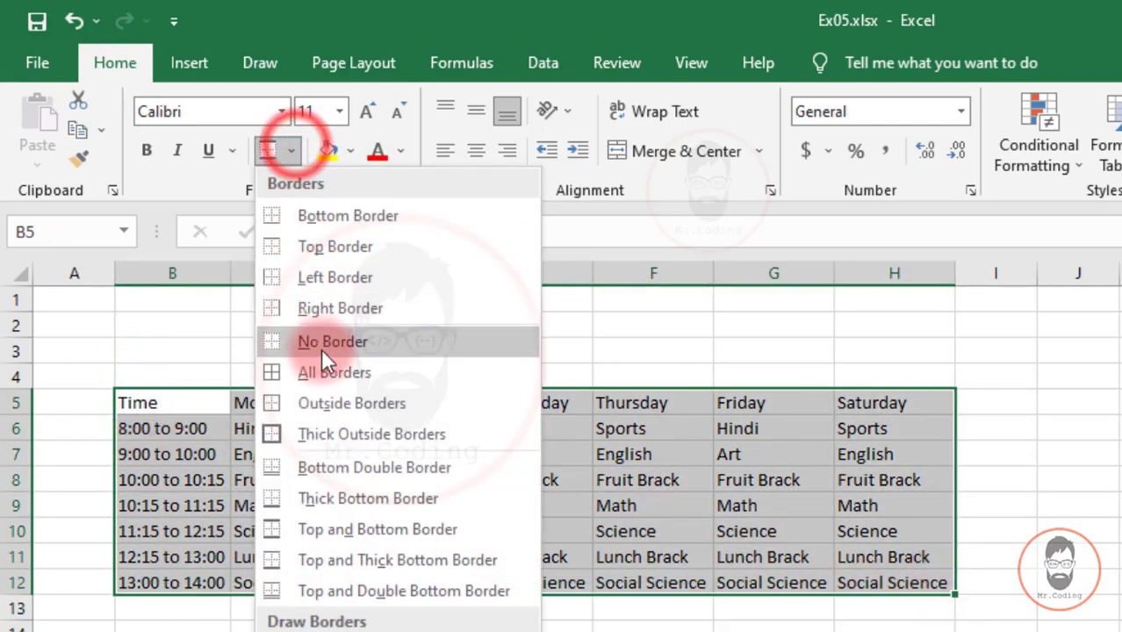
click(320, 349)
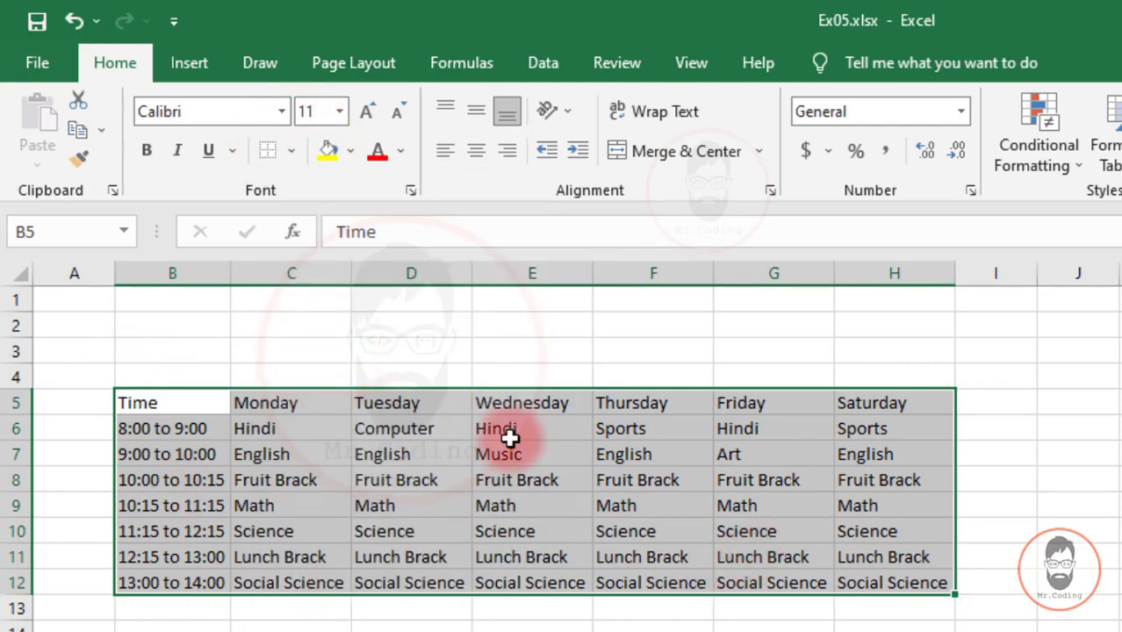
- Apply a Top and Thick Bottom Border to the whole timetable, cells B5 to H12
click(292, 154)
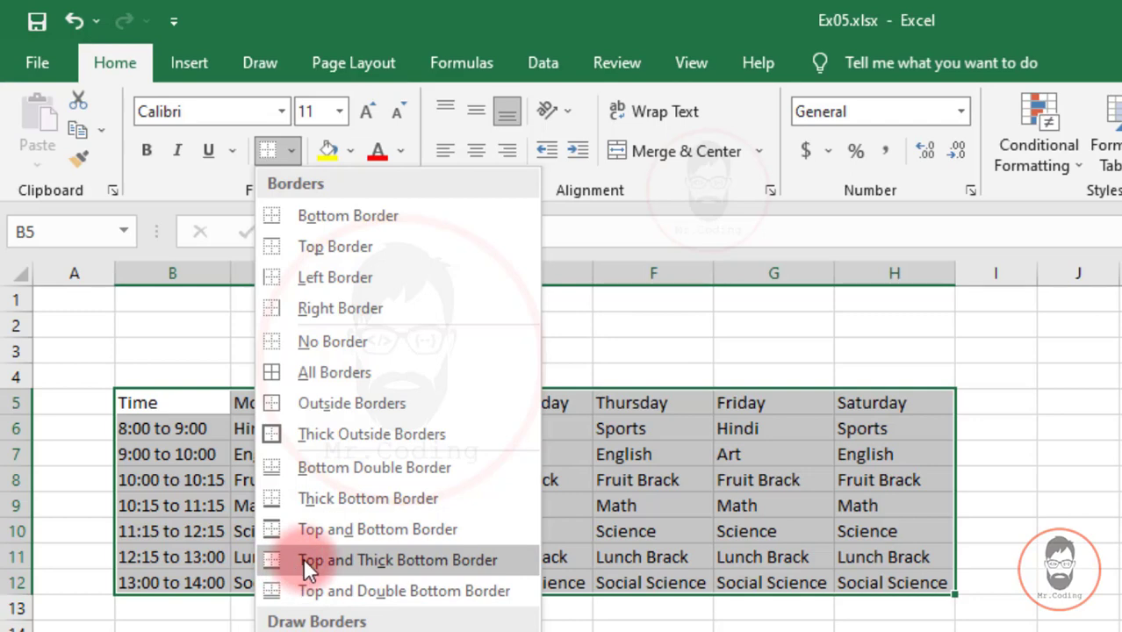
click(409, 557)
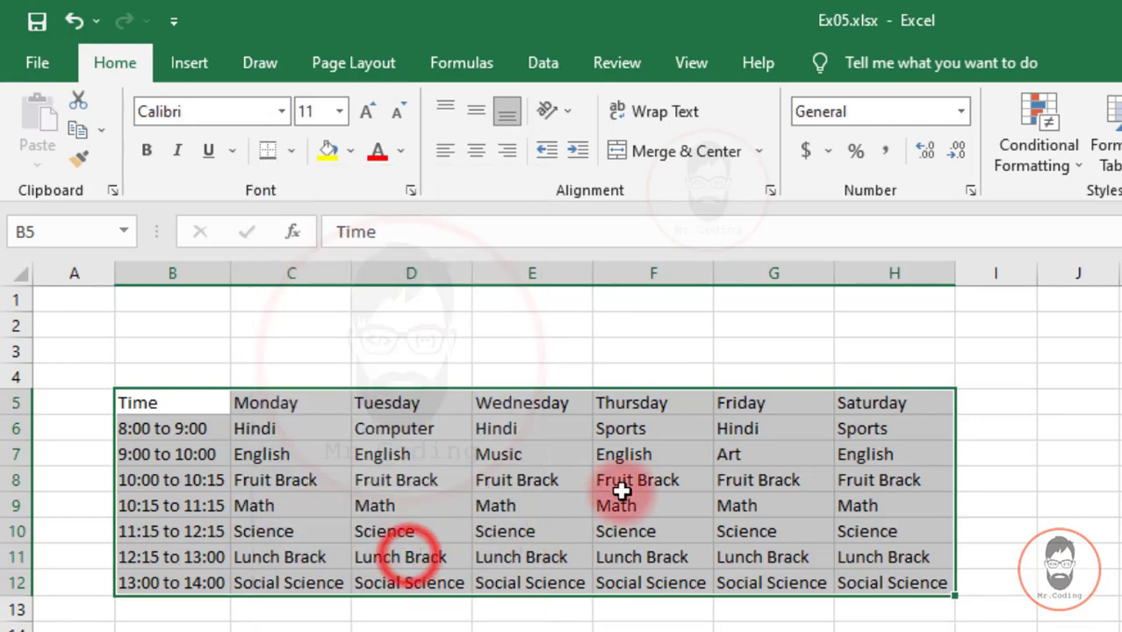
click(619, 492)
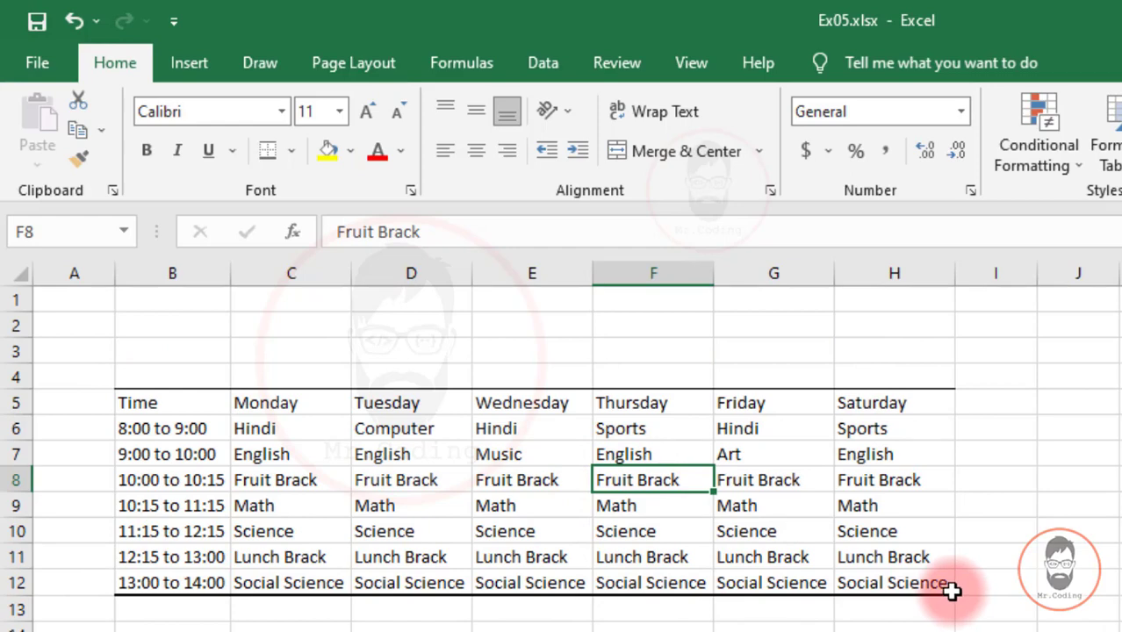
- Apply a Top and Thick Bottom Border to the Fruit Brack row, cells B8 to H8
drag(130, 480, 286, 480)
click(193, 523)
drag(132, 480, 887, 477)
click(295, 153)
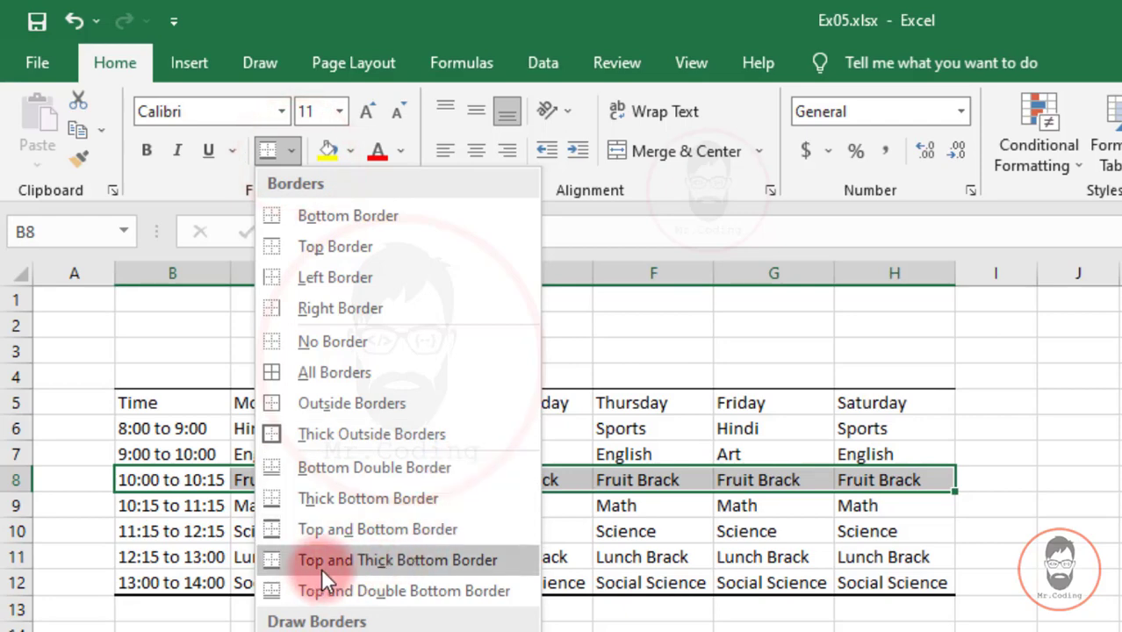
click(403, 562)
click(500, 532)
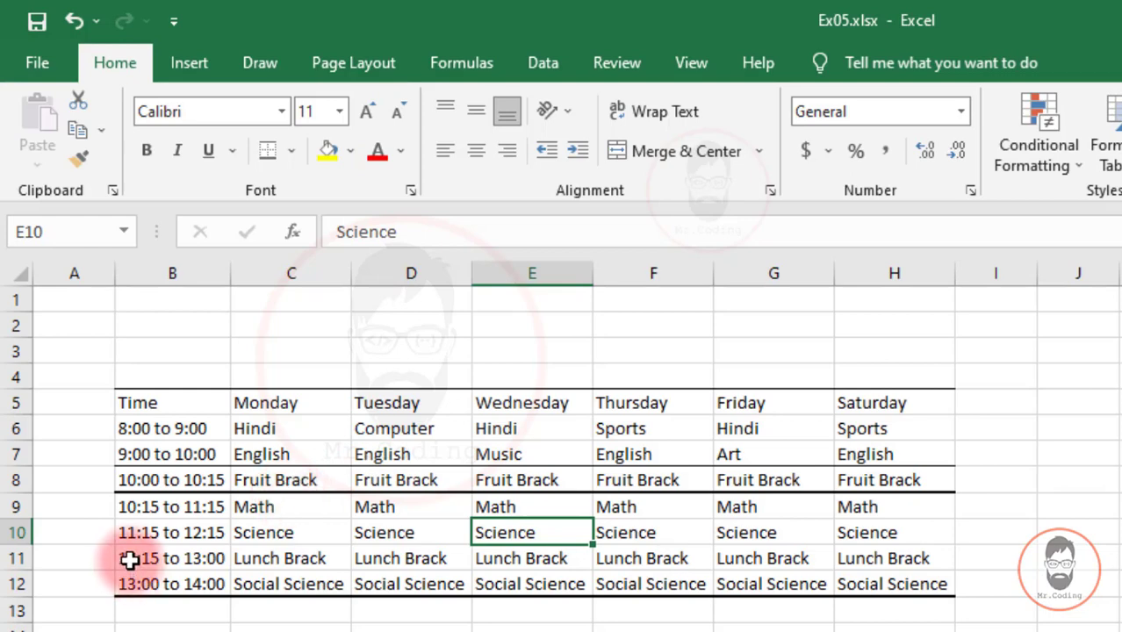
- Apply a Top and Thick Bottom Border to the Lunch Brack row, cells B11 to H11
drag(127, 558, 869, 559)
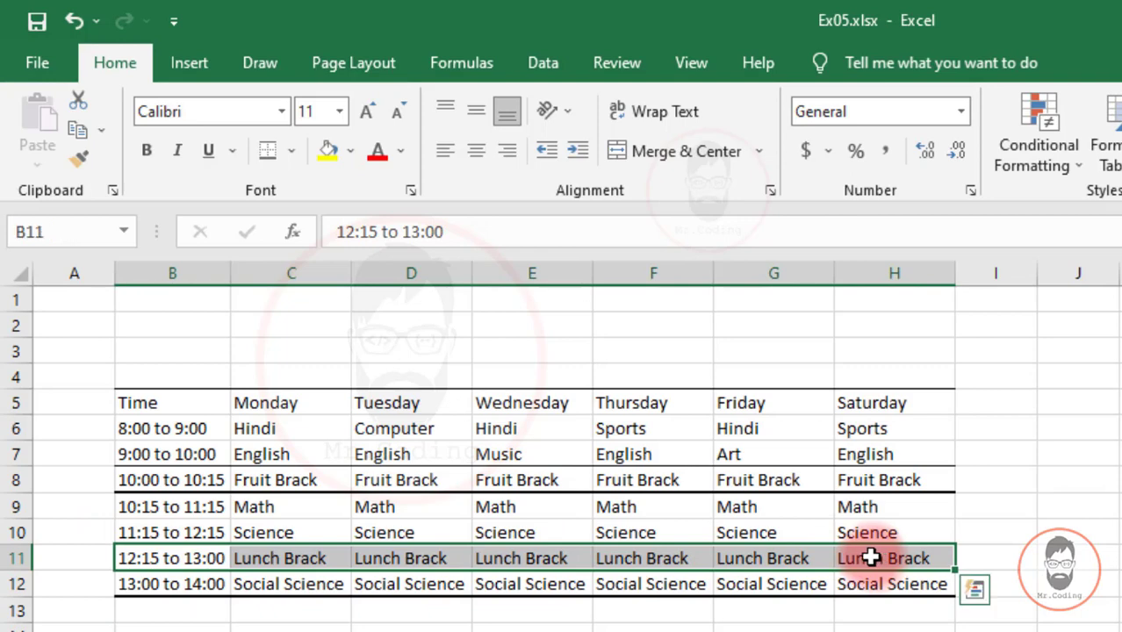
click(290, 152)
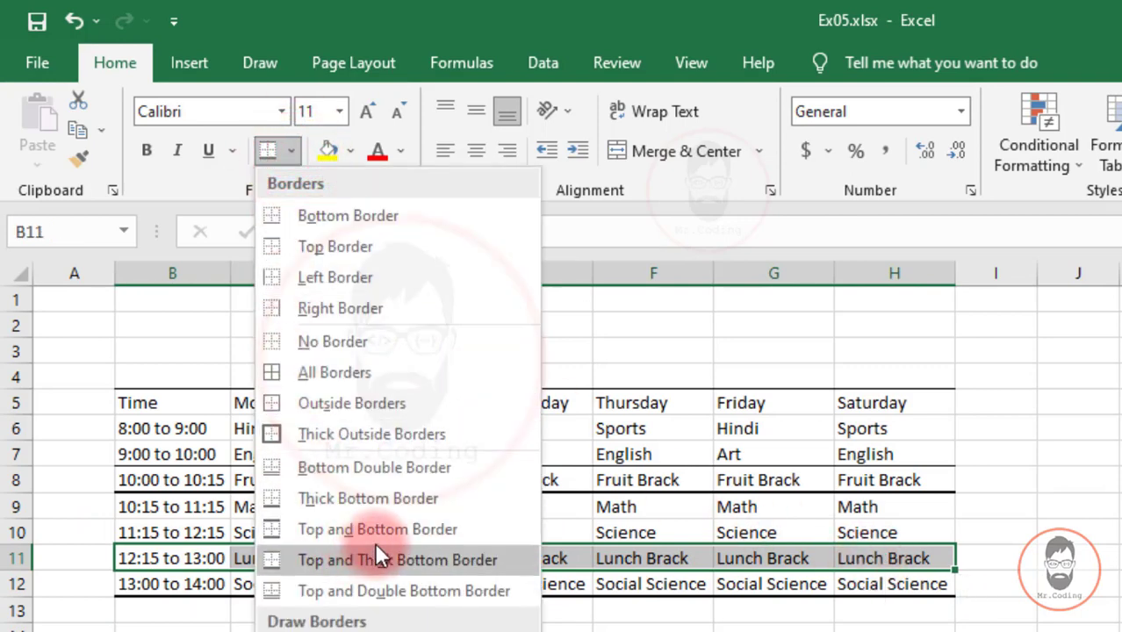
click(434, 555)
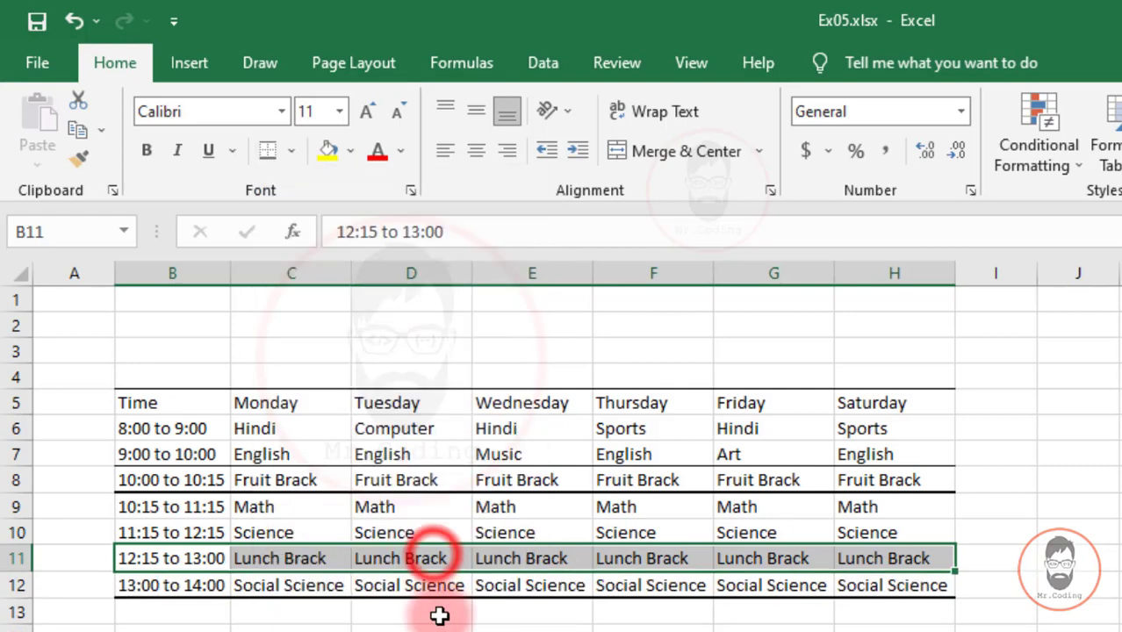
click(612, 532)
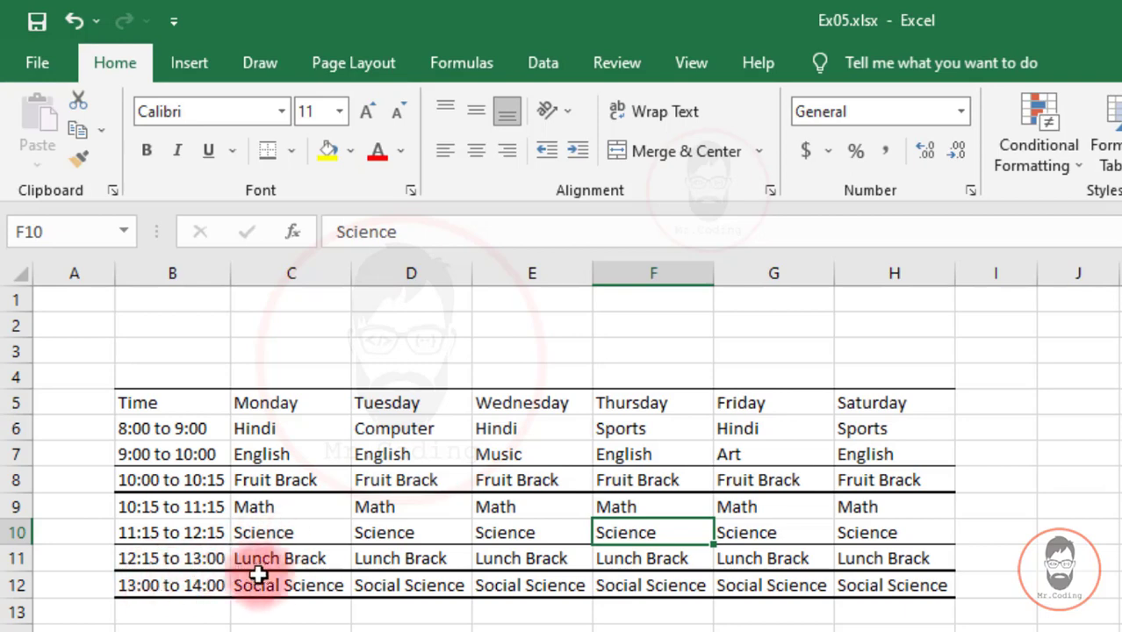
- Clear the top and thick bottom borders by applying No Border to the whole timetable, cells B5 to H12
drag(141, 403, 890, 592)
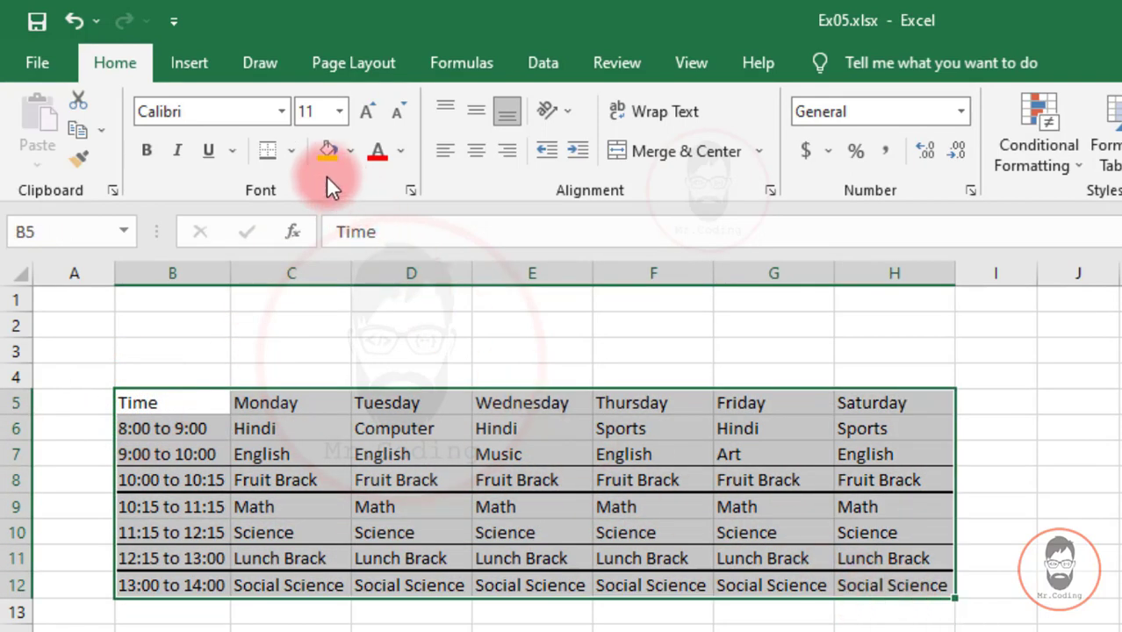
click(291, 150)
click(333, 344)
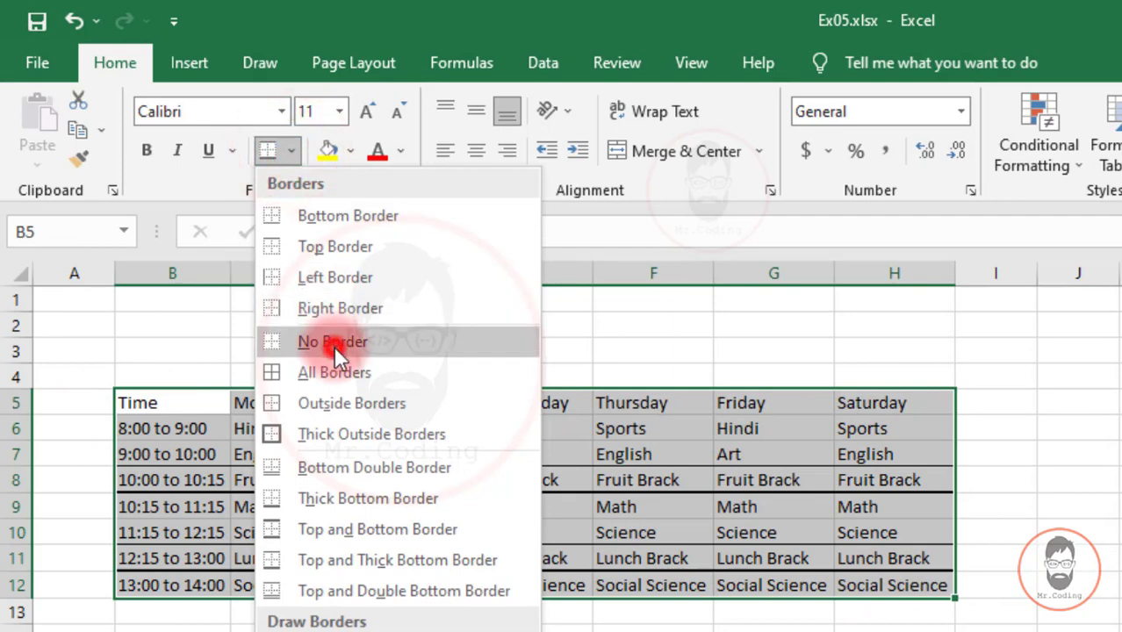
click(415, 622)
- Apply a Top and Double Bottom Border to the header row, cells B5 to H5
drag(180, 406, 870, 397)
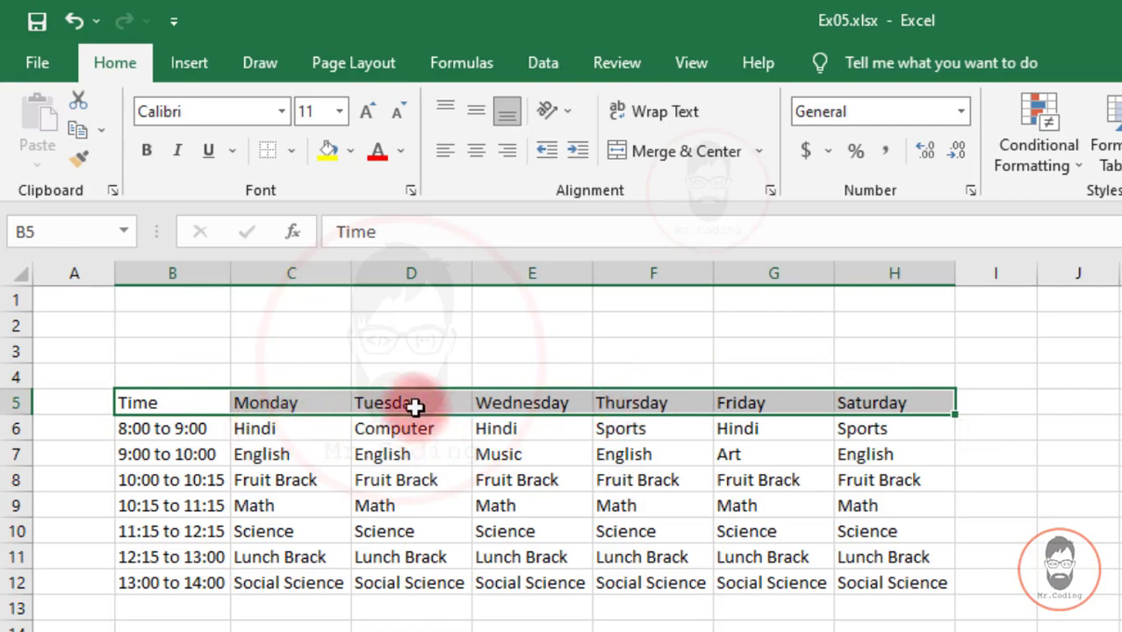
click(296, 154)
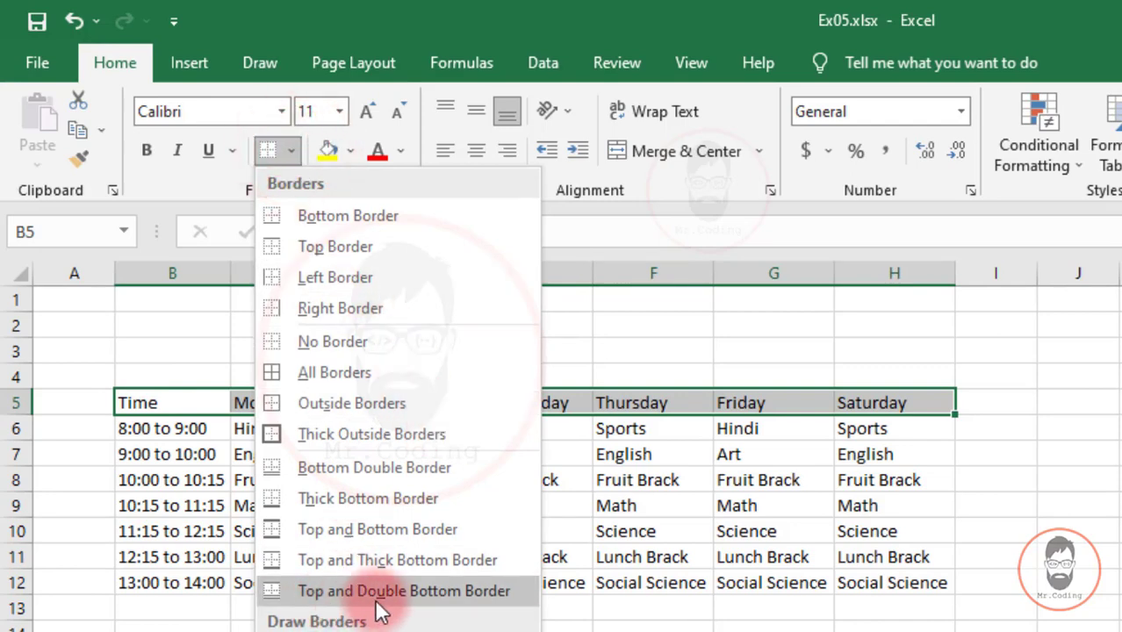
click(485, 591)
click(378, 506)
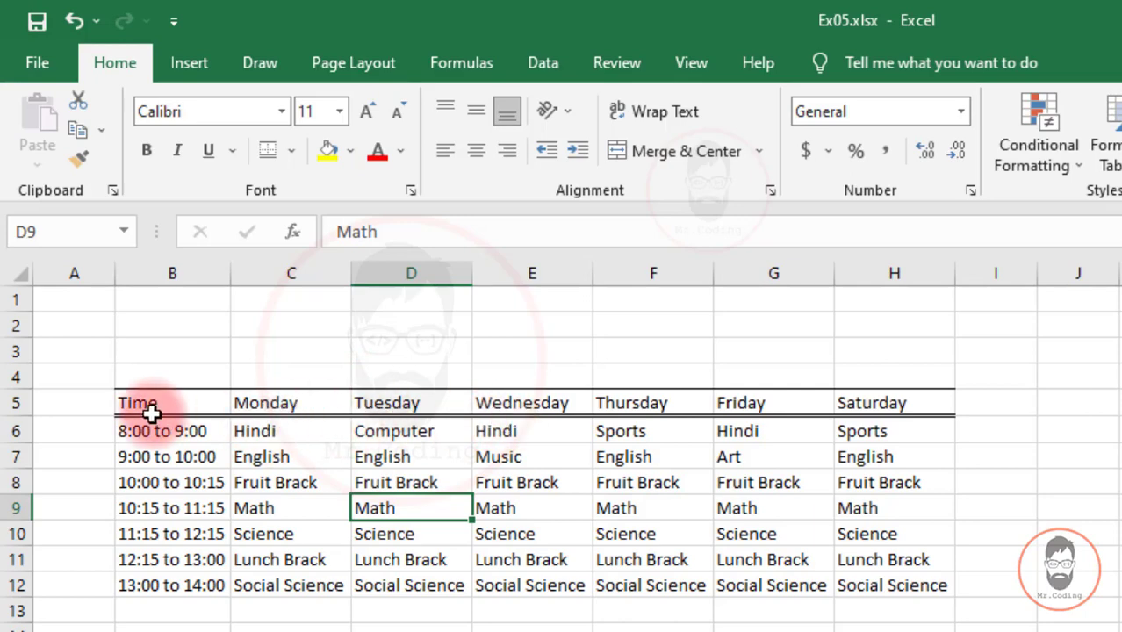
- Apply a Top and Double Bottom Border to the whole timetable, cells B5 to H12
click(438, 557)
drag(149, 404, 897, 574)
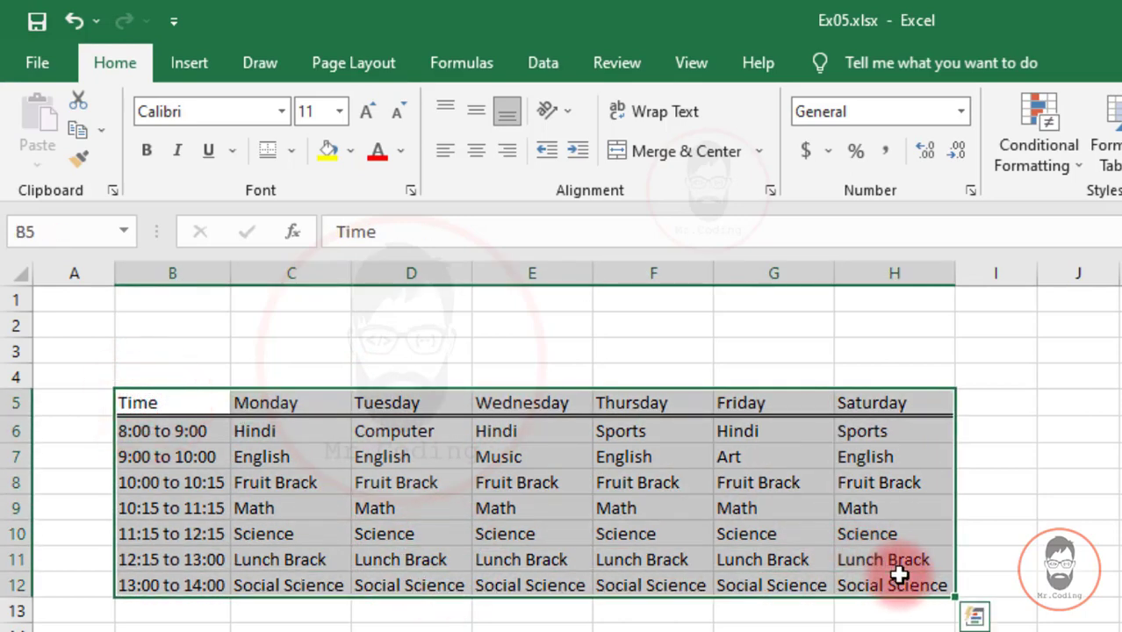
click(290, 150)
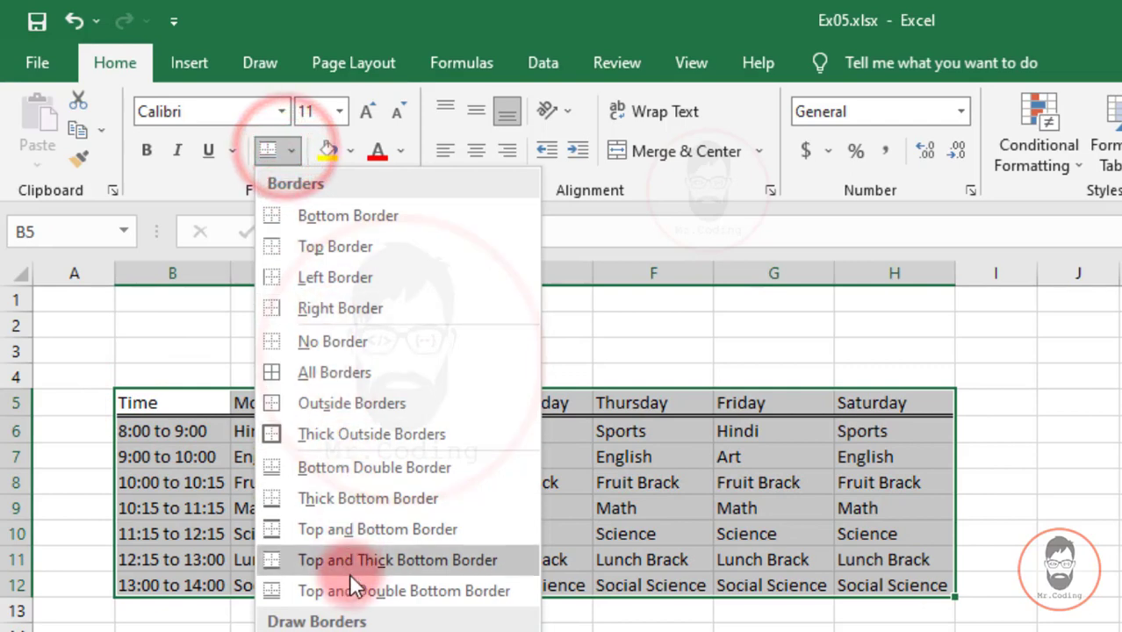
click(425, 591)
click(254, 534)
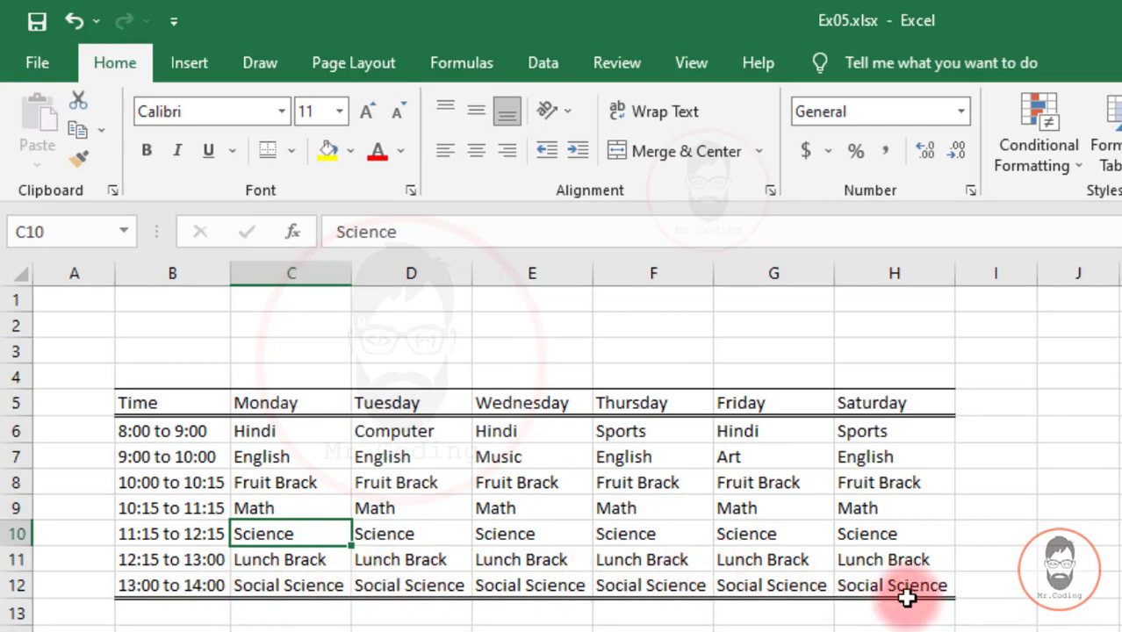
- Clear the double bottom borders by applying No Border to the whole timetable, cells B5 to H12
click(291, 150)
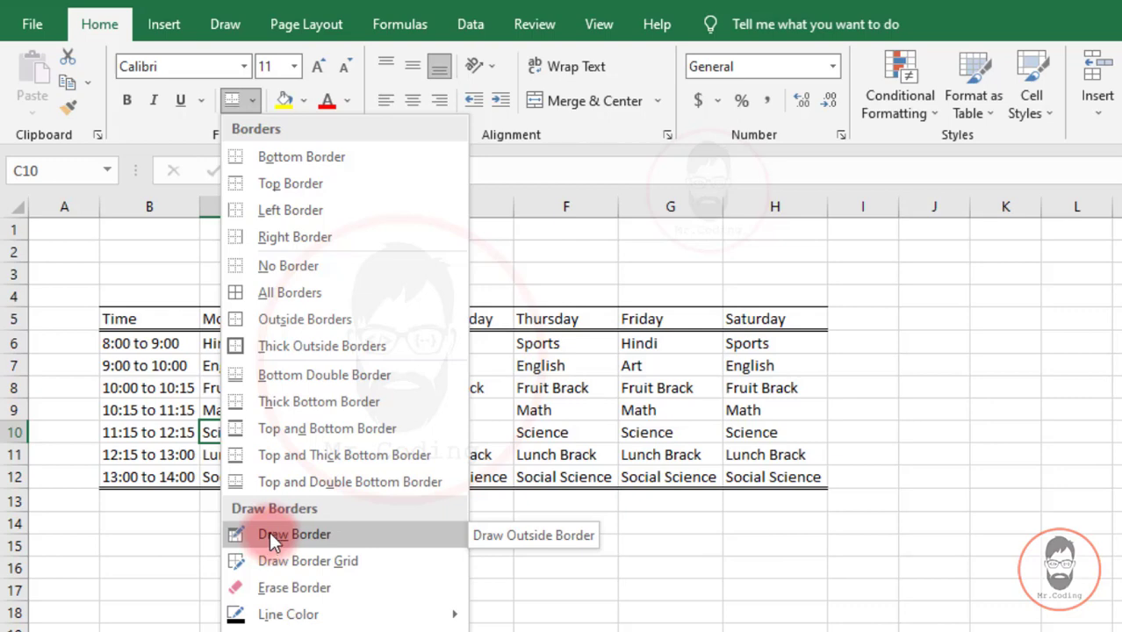
click(159, 384)
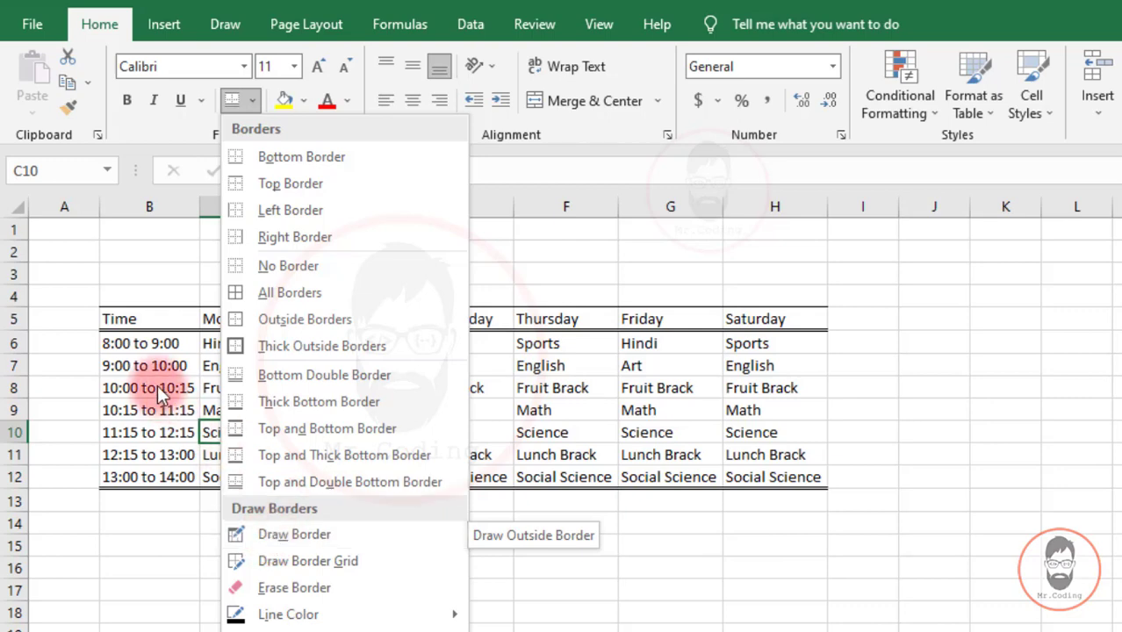
click(149, 325)
drag(191, 343, 773, 474)
click(254, 98)
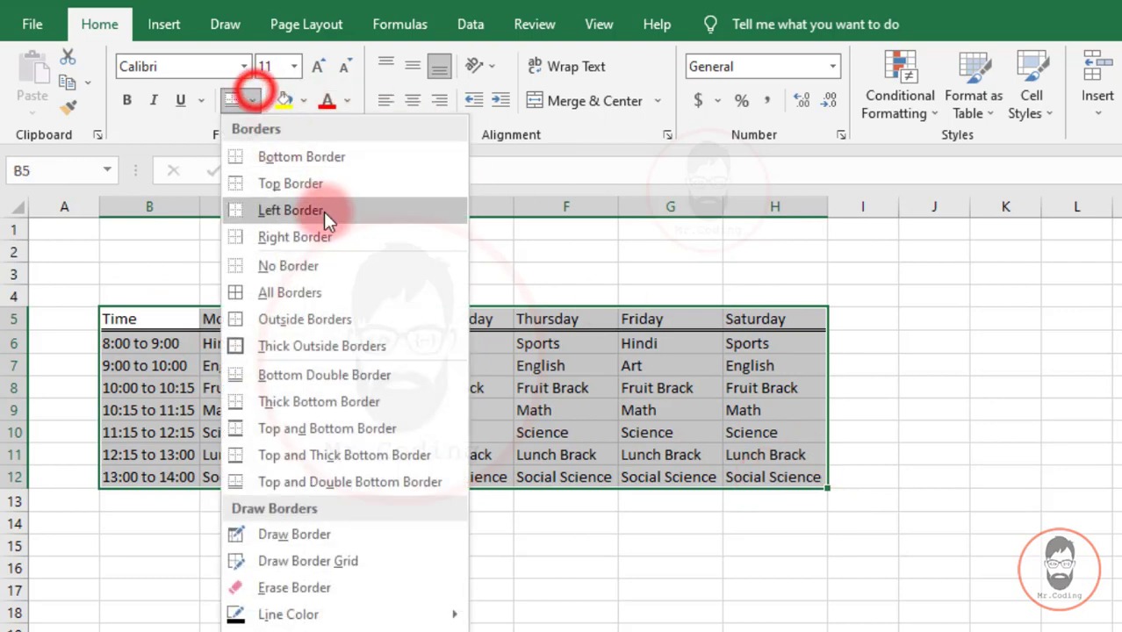
click(293, 262)
click(283, 472)
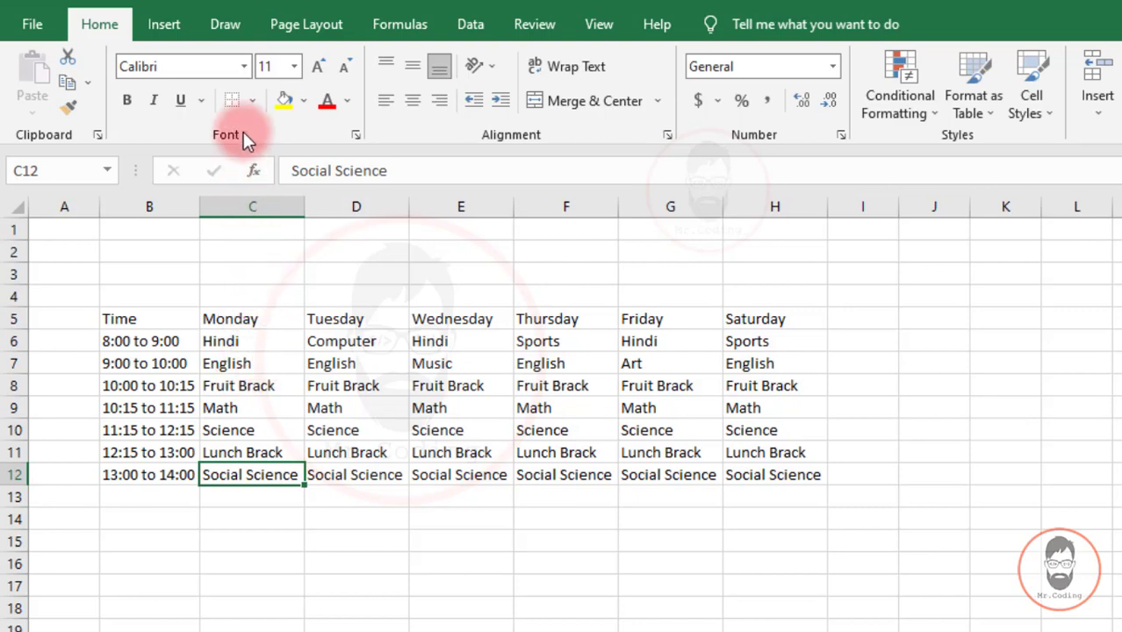
- Draw a line along the top edge of the header row, cells B5 to H5, with Draw Border and undo it
click(256, 100)
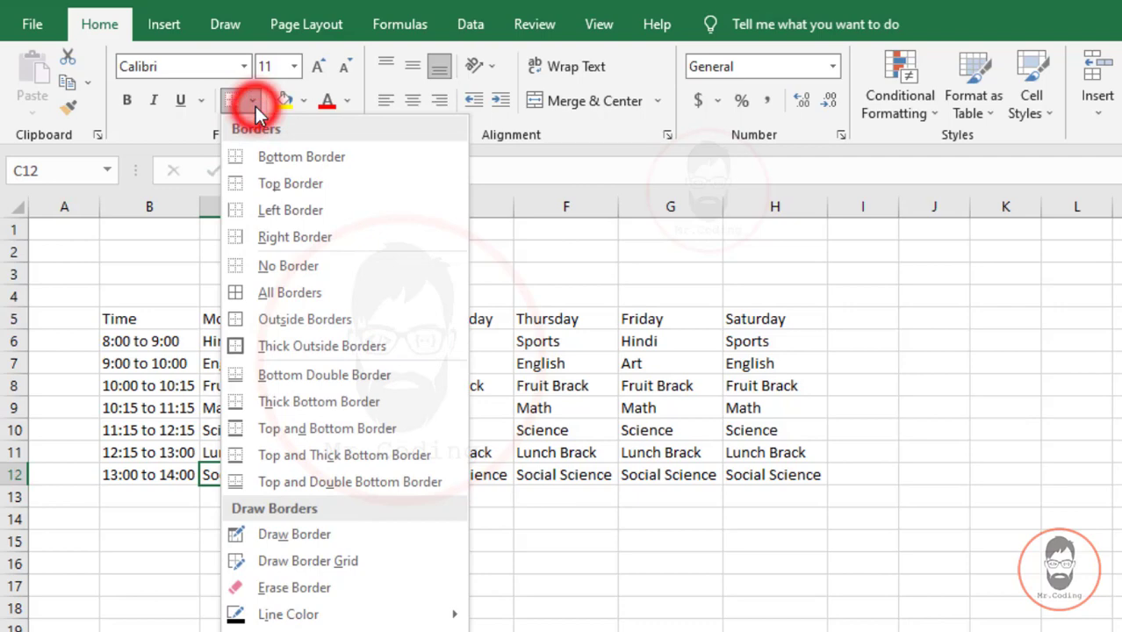
click(320, 536)
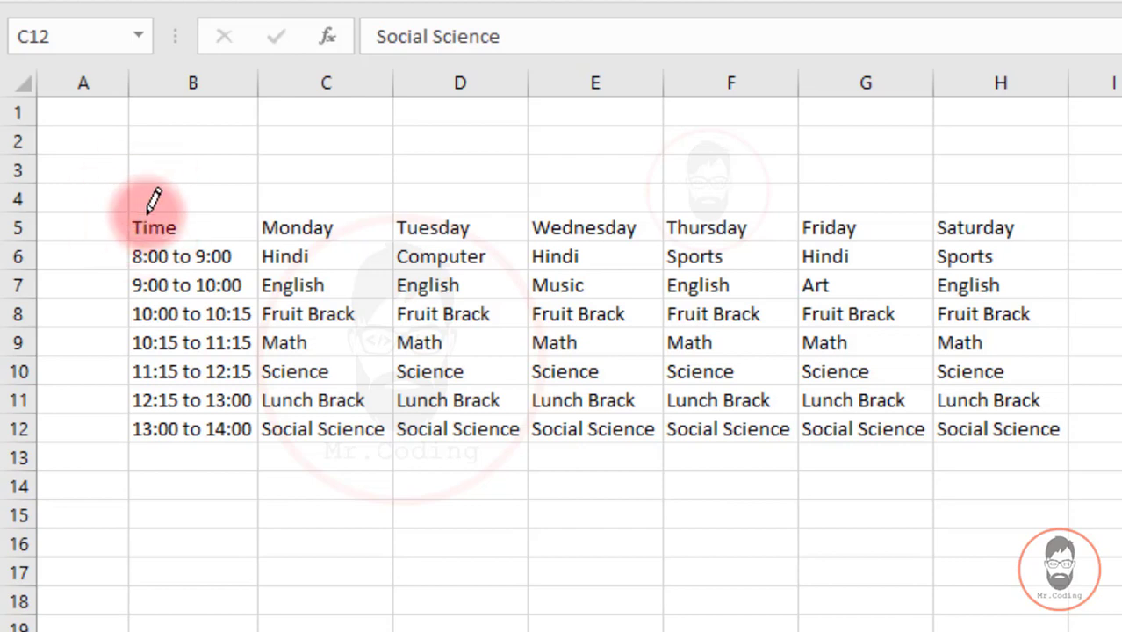
drag(169, 209, 351, 209)
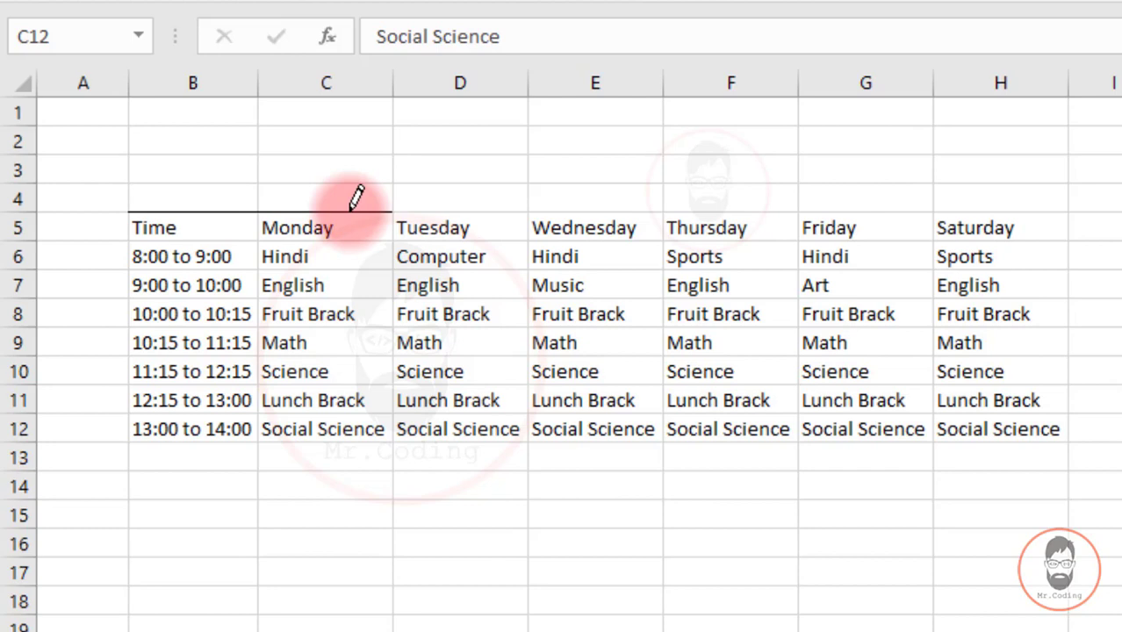
mouse_move(355, 209)
mouse_down()
mouse_move(719, 221)
mouse_move(1019, 212)
mouse_up()
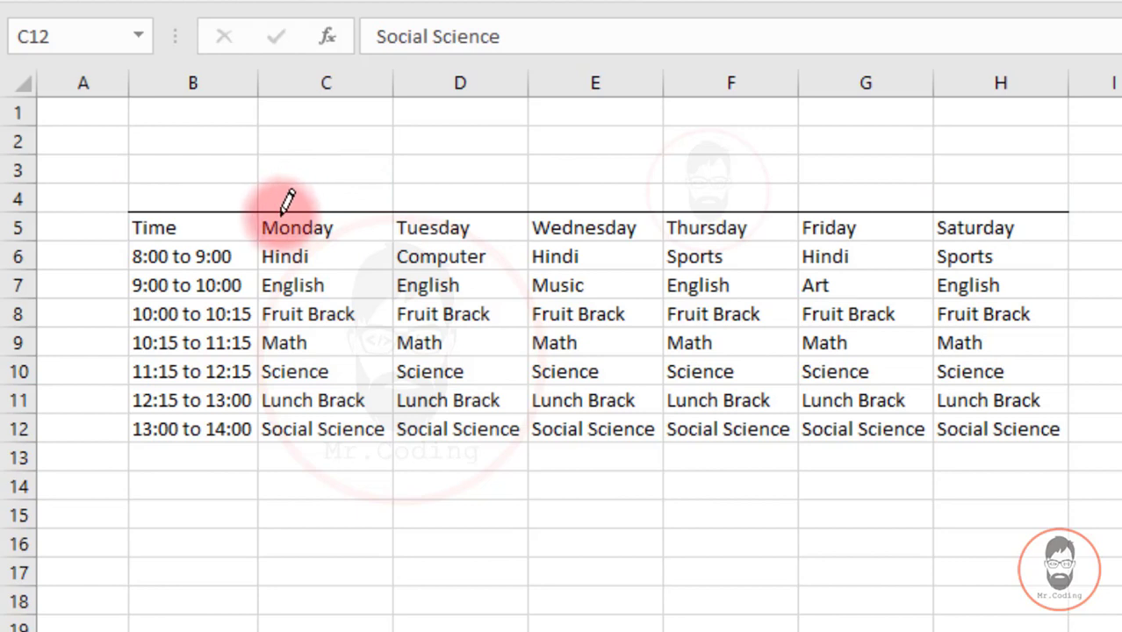
key(ctrl+z)
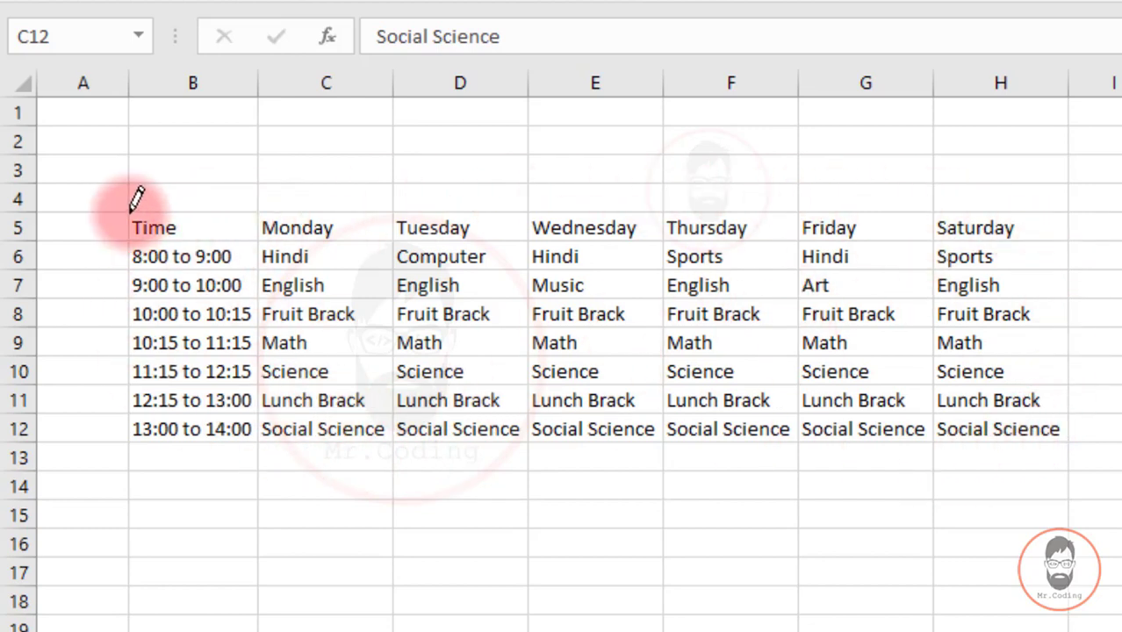
- Draw an outline around the timetable, cells B5 to H12, and a vertical line between columns B and C, leaving border drawing mode
mouse_move(134, 204)
mouse_down()
mouse_move(333, 255)
mouse_move(690, 376)
mouse_move(916, 390)
mouse_move(1061, 426)
mouse_up()
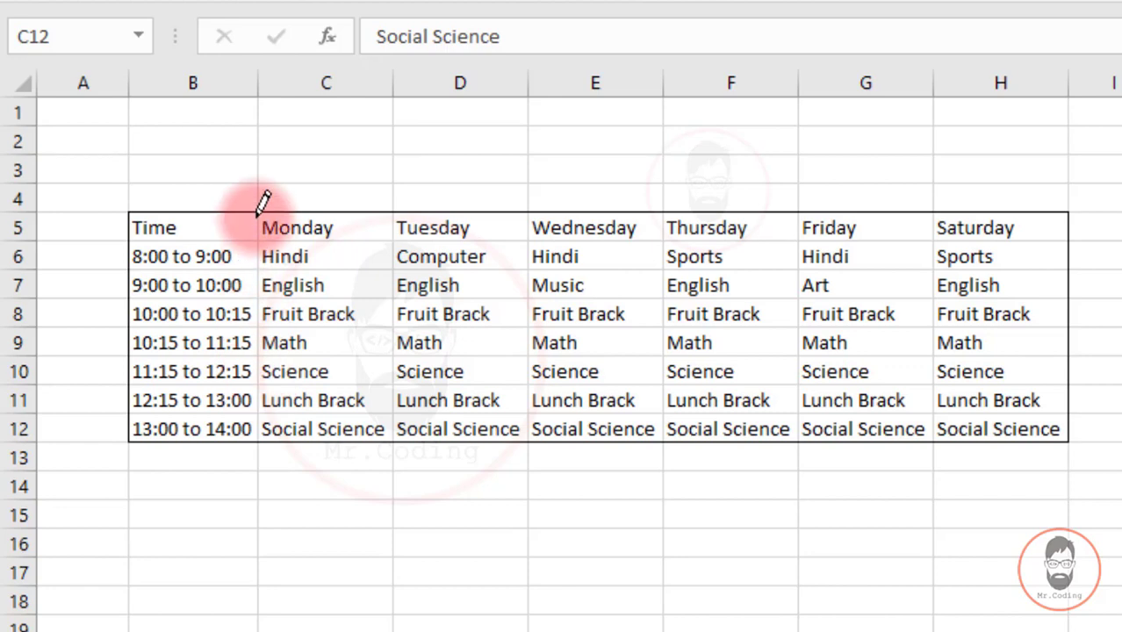
drag(258, 212, 259, 443)
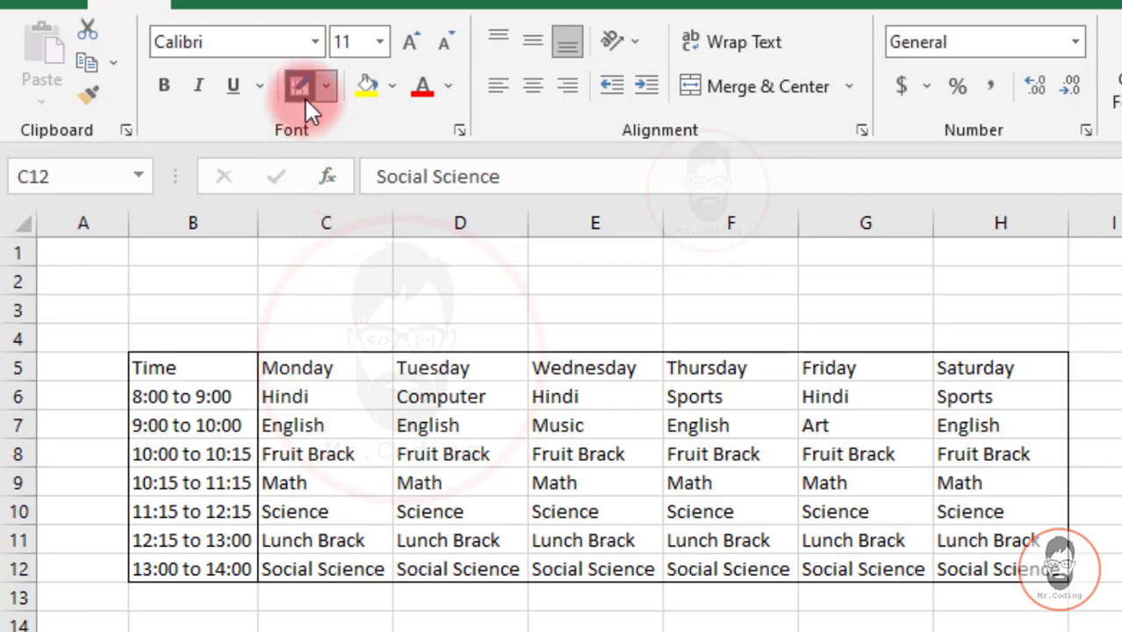
key(Escape)
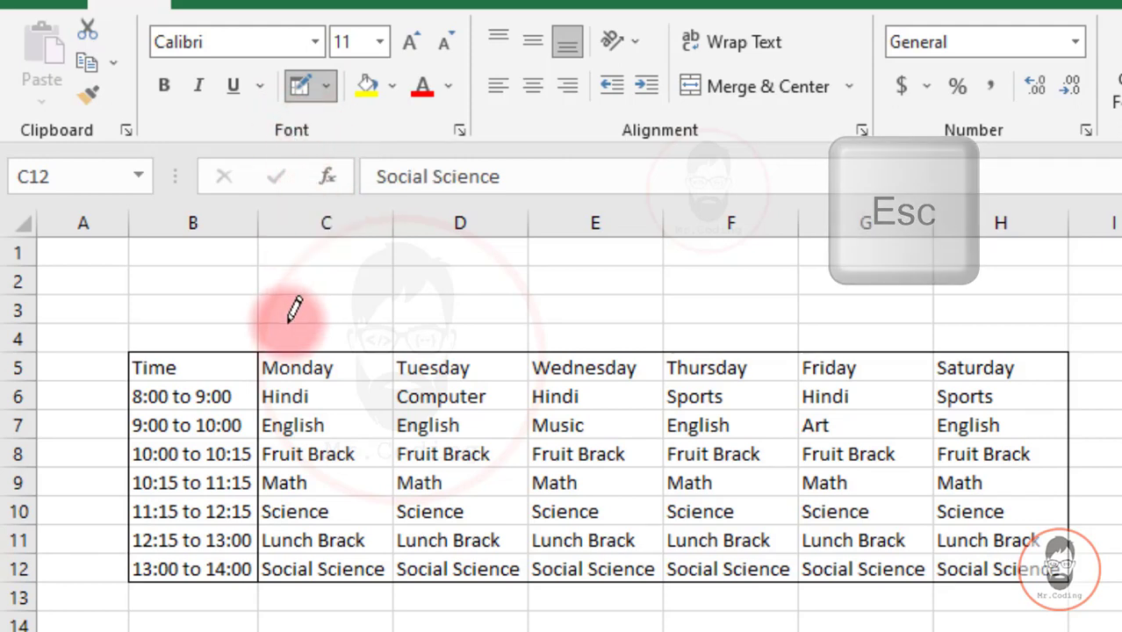
key(Escape)
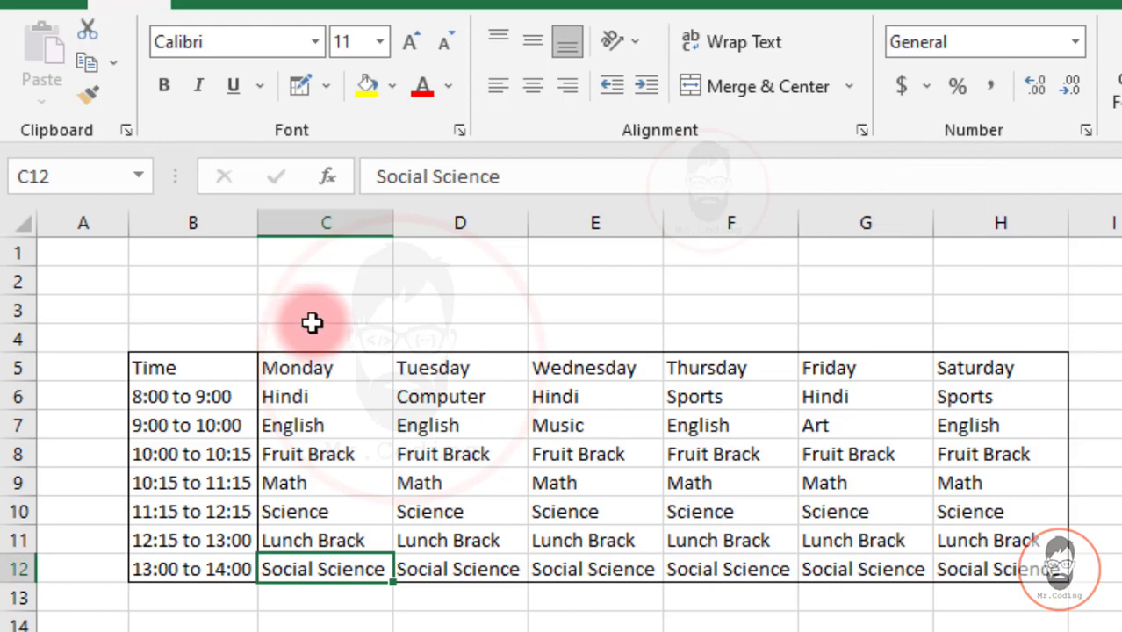
- Clear the drawn borders by applying No Border to the whole timetable, cells B5 to H12
drag(169, 365, 1041, 562)
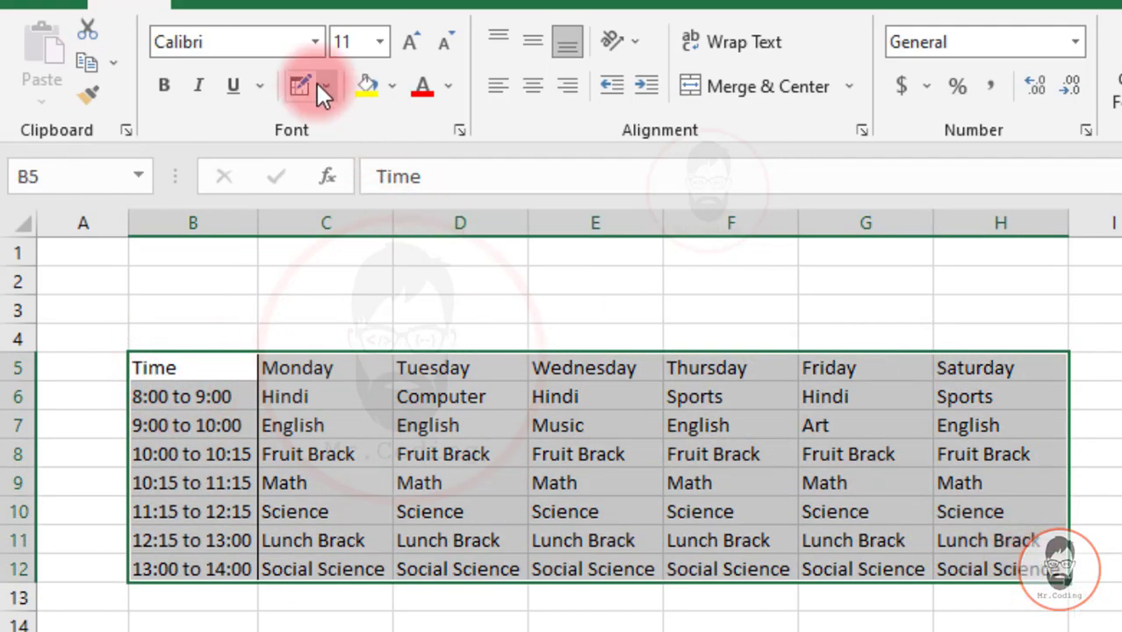
click(326, 85)
click(370, 300)
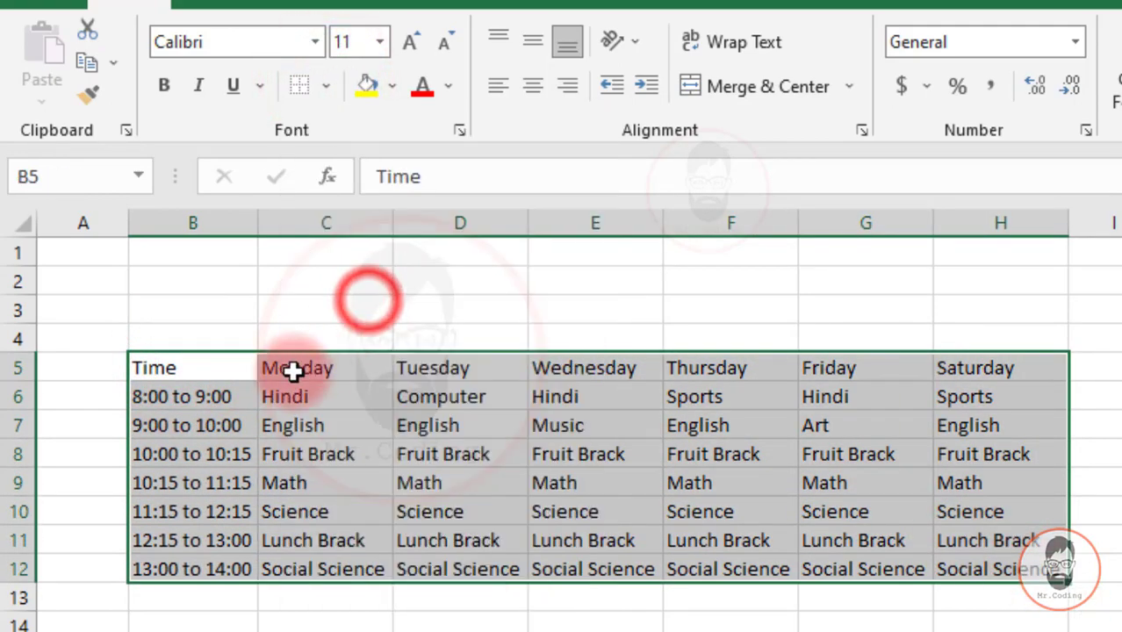
click(224, 416)
click(180, 371)
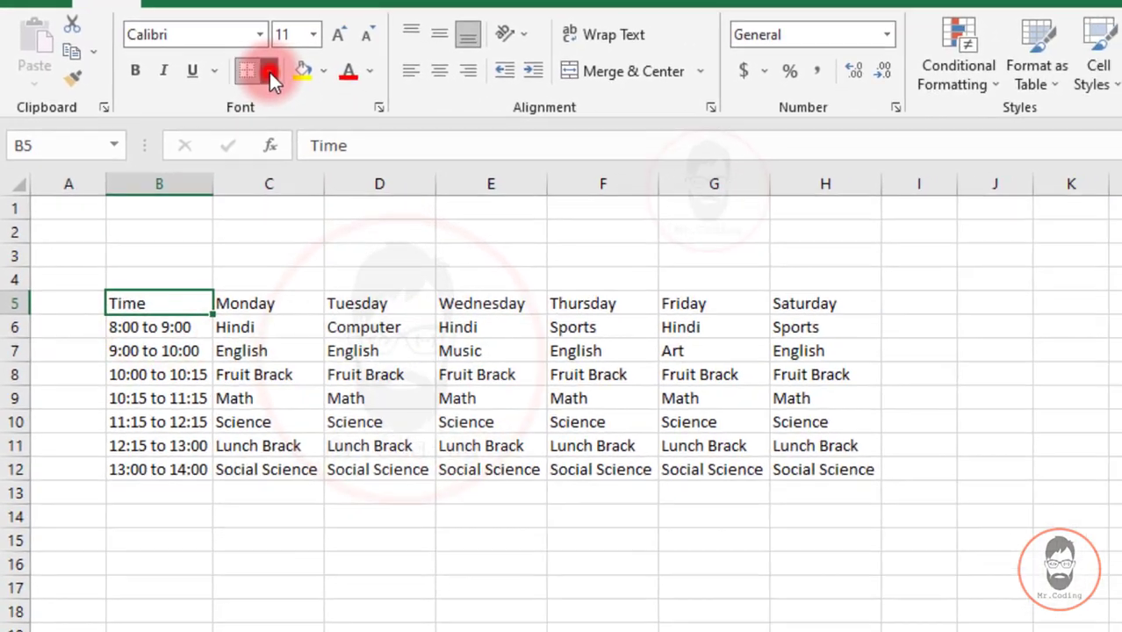
- Draw a full border grid over the whole timetable, cells B5 to H12, with Draw Border Grid
click(326, 85)
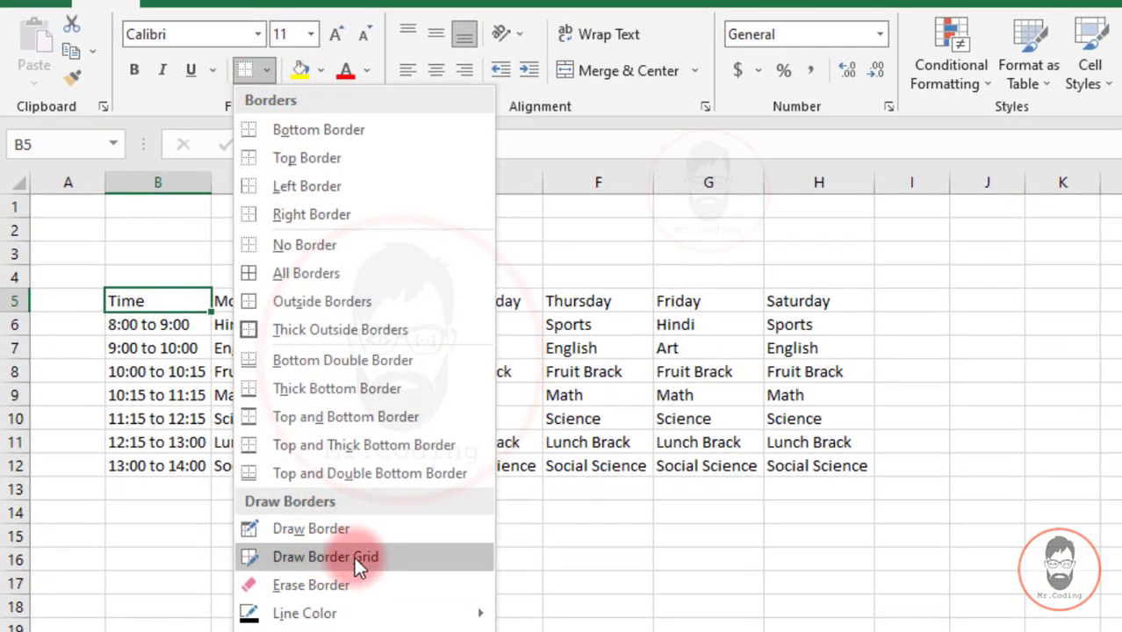
click(310, 555)
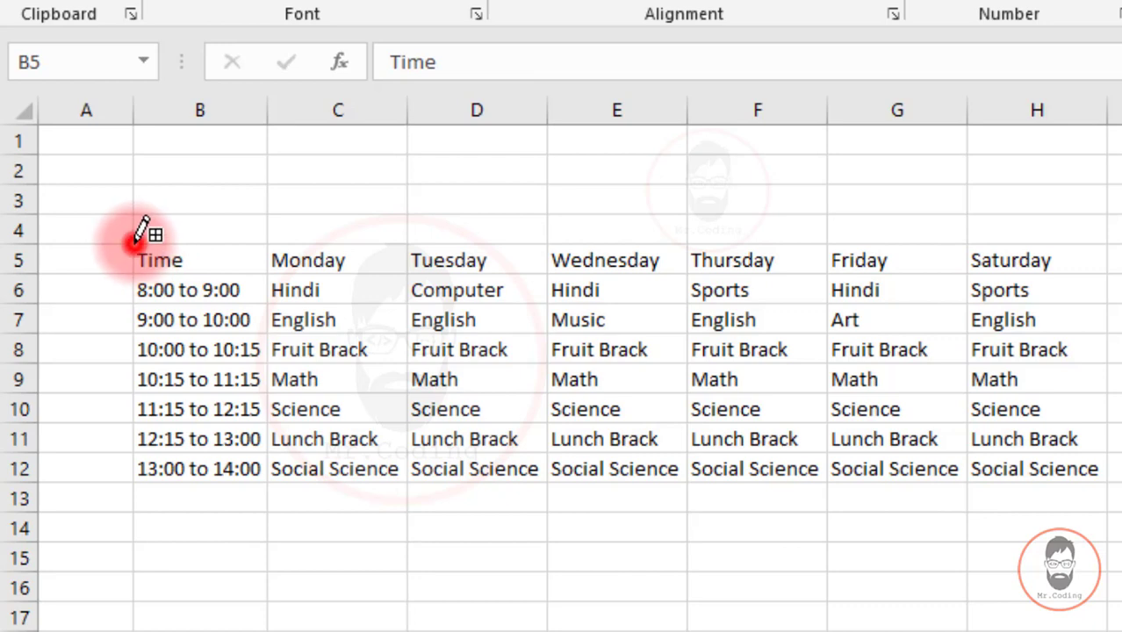
click(171, 246)
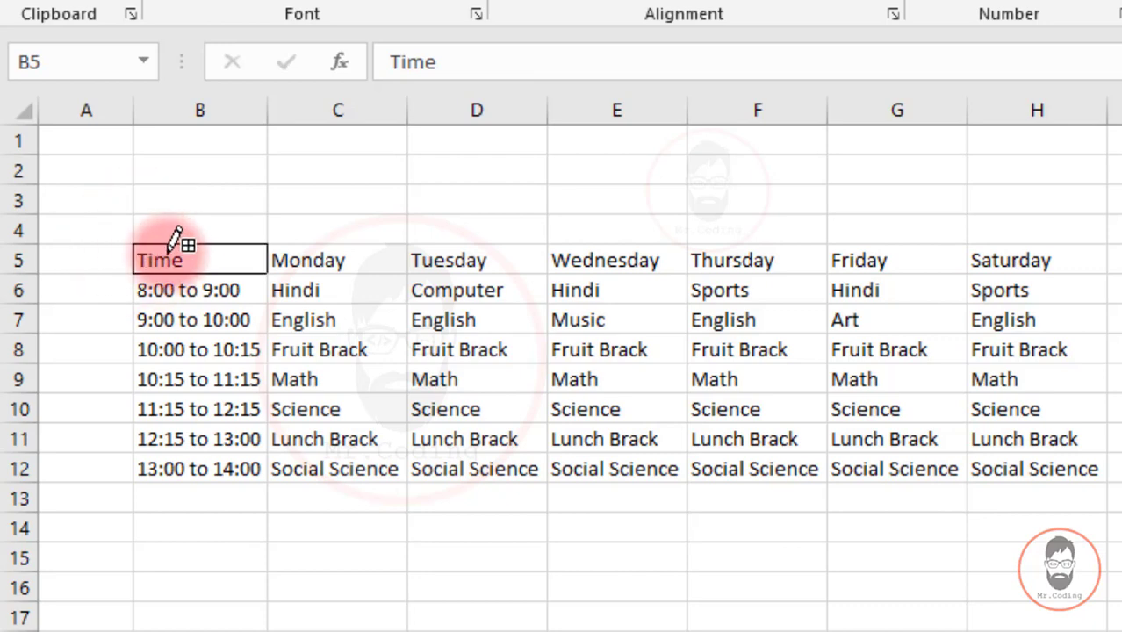
mouse_move(171, 246)
mouse_down()
mouse_move(238, 261)
mouse_move(432, 353)
mouse_move(543, 387)
mouse_move(586, 386)
mouse_move(745, 443)
mouse_move(1111, 465)
mouse_up()
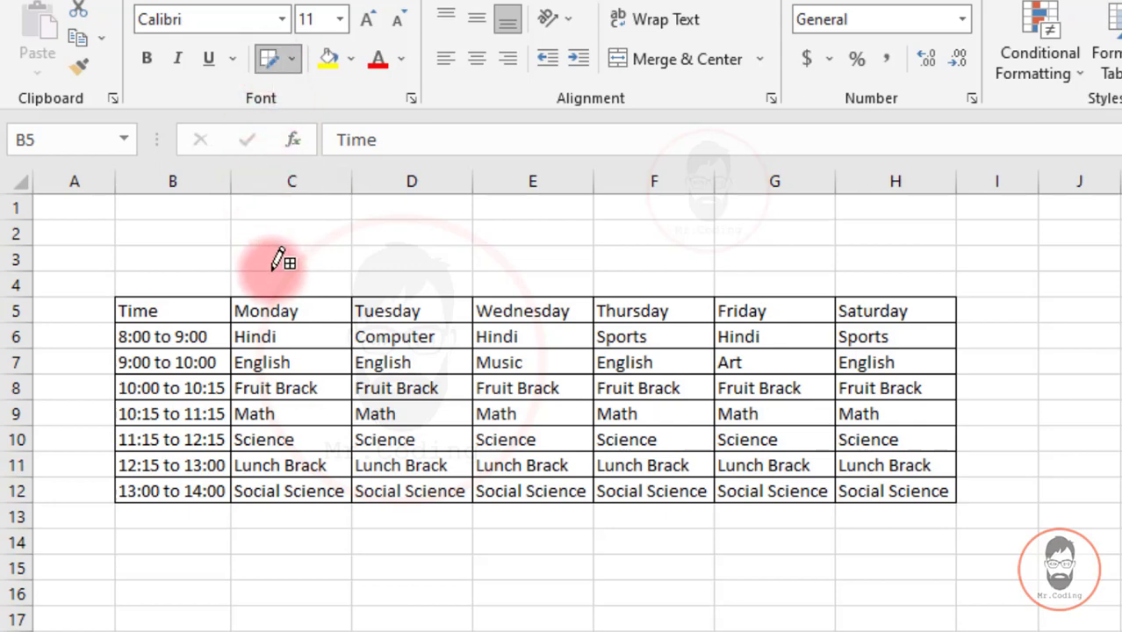
key(Escape)
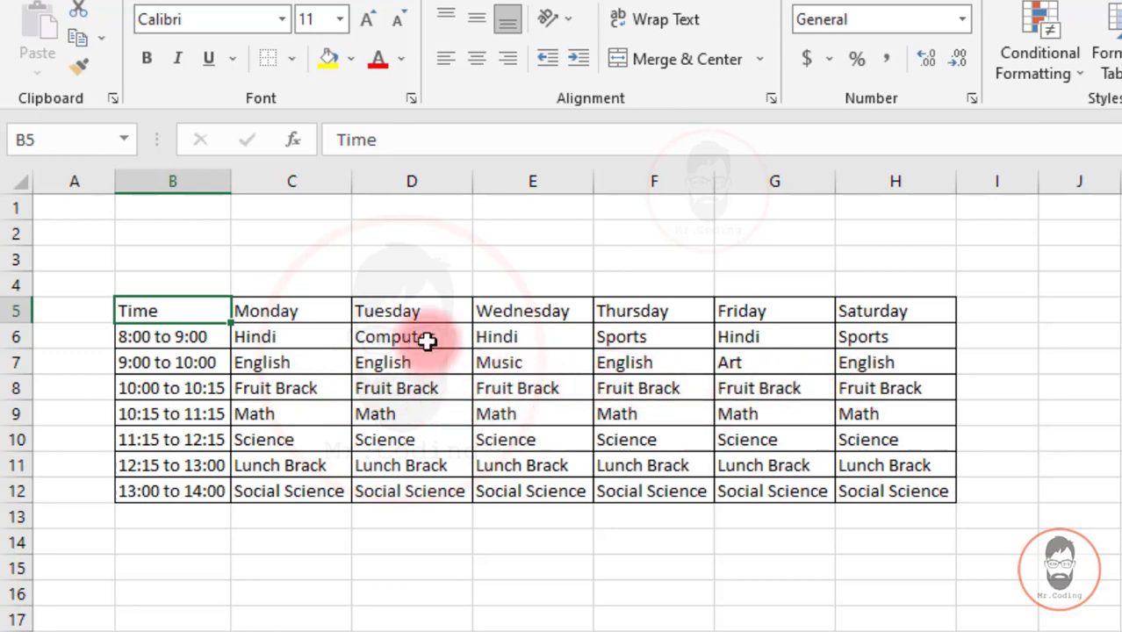
- Erase the vertical borders in the 10:00 to 10:15 row and the rest of the timetable's grid with Erase Border
click(297, 58)
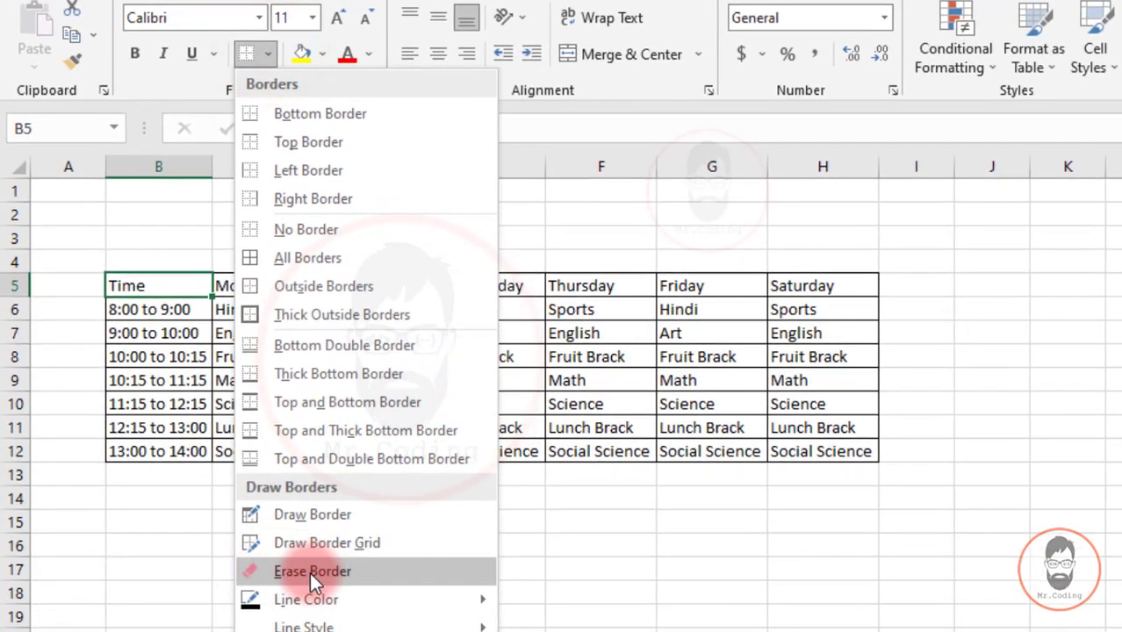
click(309, 572)
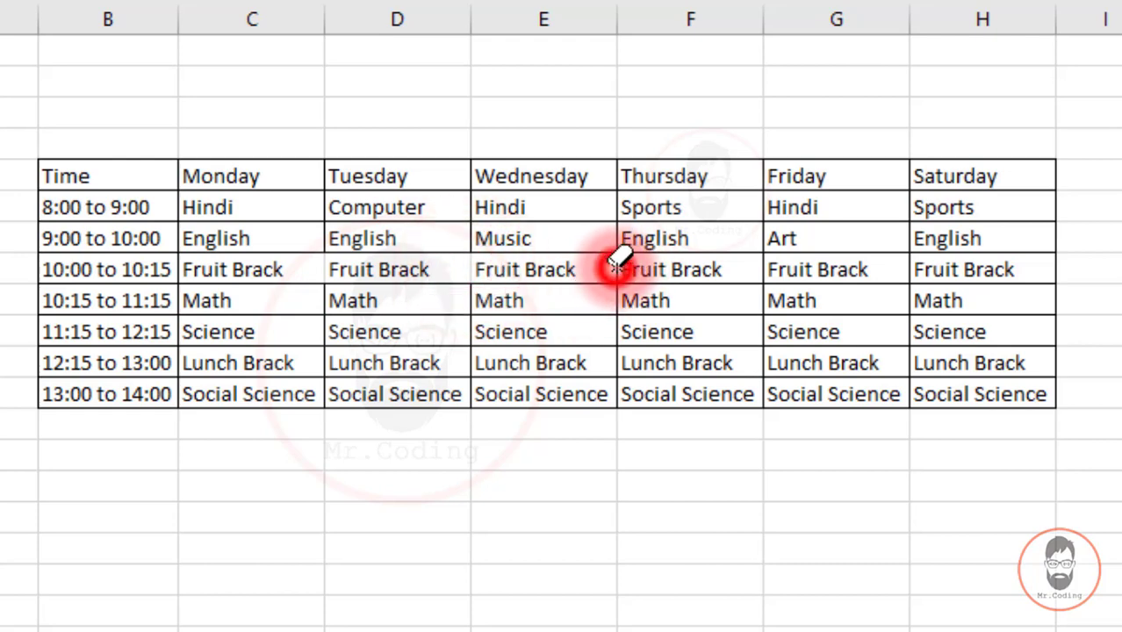
click(911, 267)
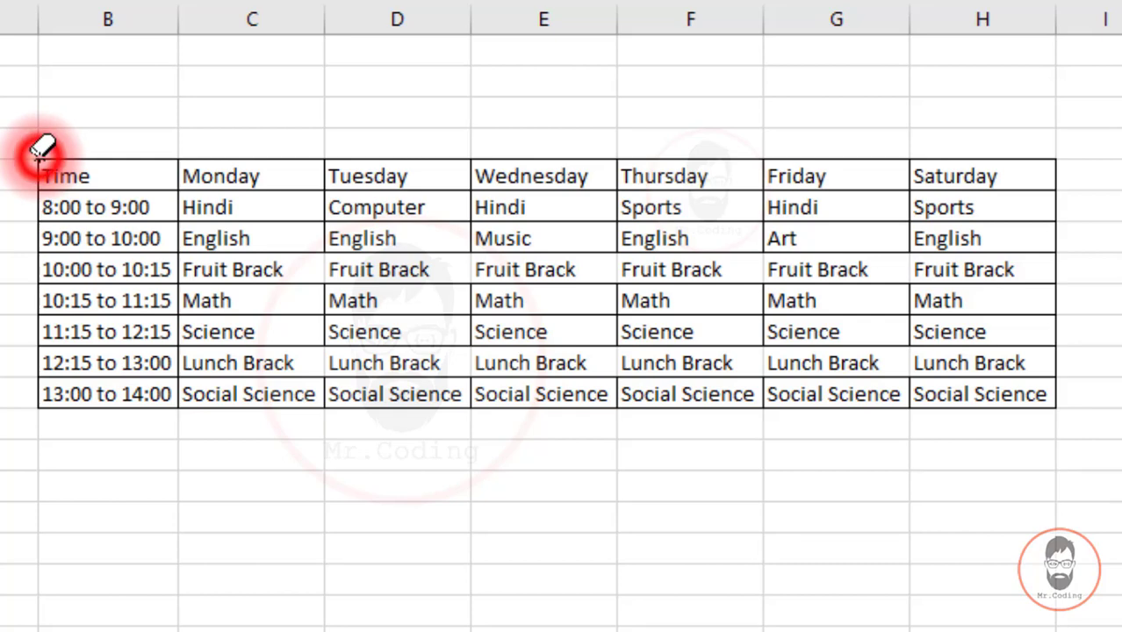
mouse_move(41, 152)
mouse_down()
mouse_move(451, 303)
mouse_move(771, 371)
mouse_move(1037, 377)
mouse_up()
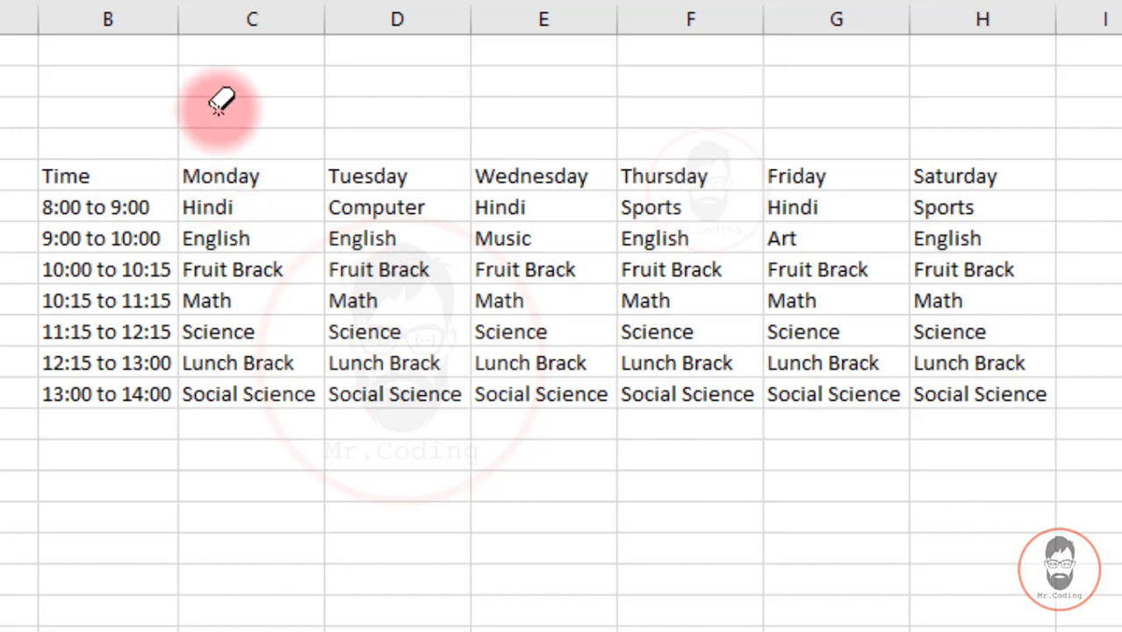
key(Escape)
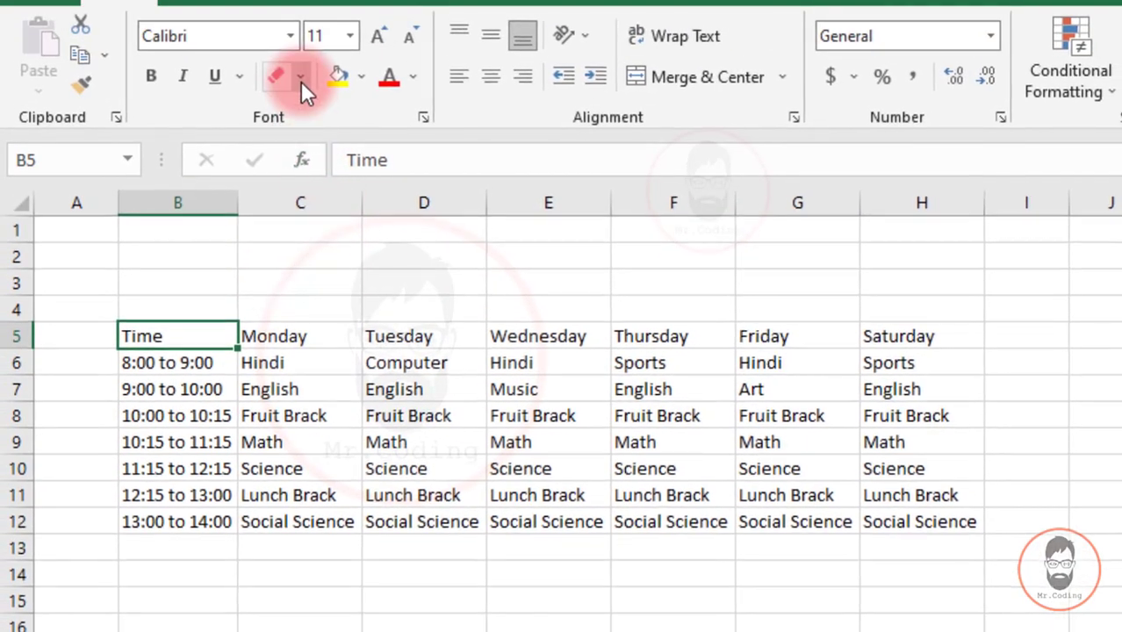
- Set the border line color to the standard dark red and leave border drawing mode
click(300, 76)
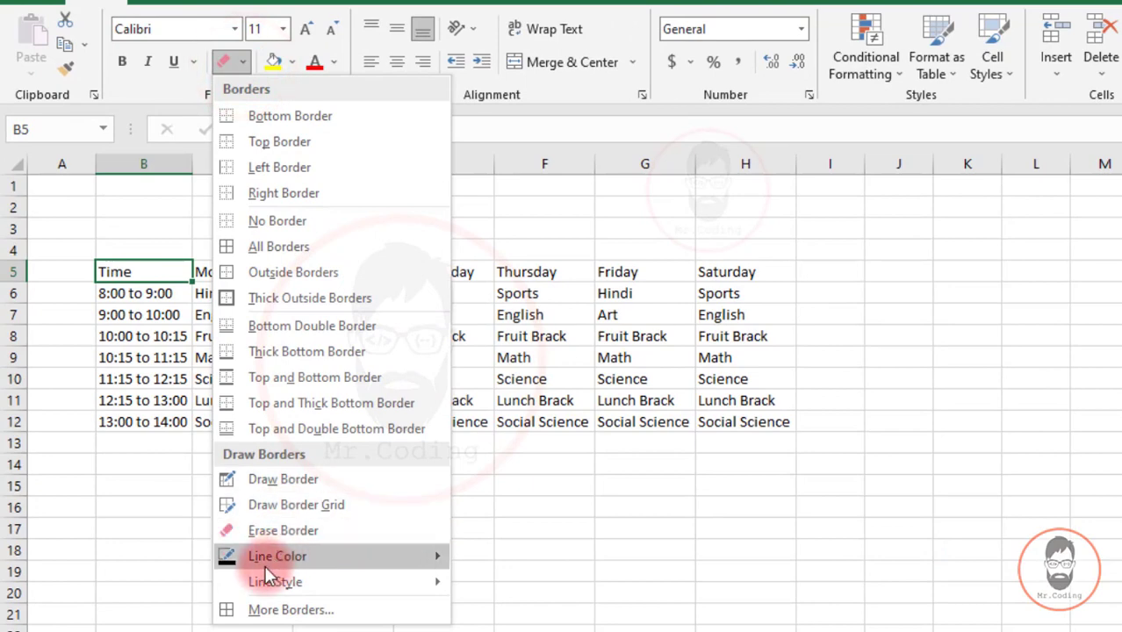
mouse_move(264, 556)
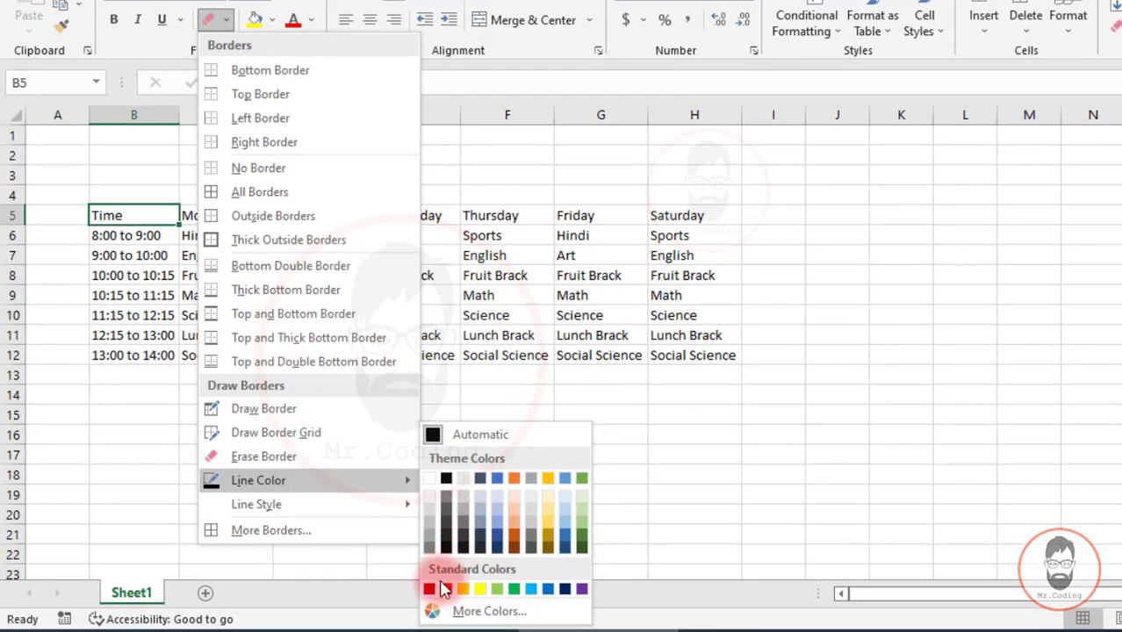
click(430, 591)
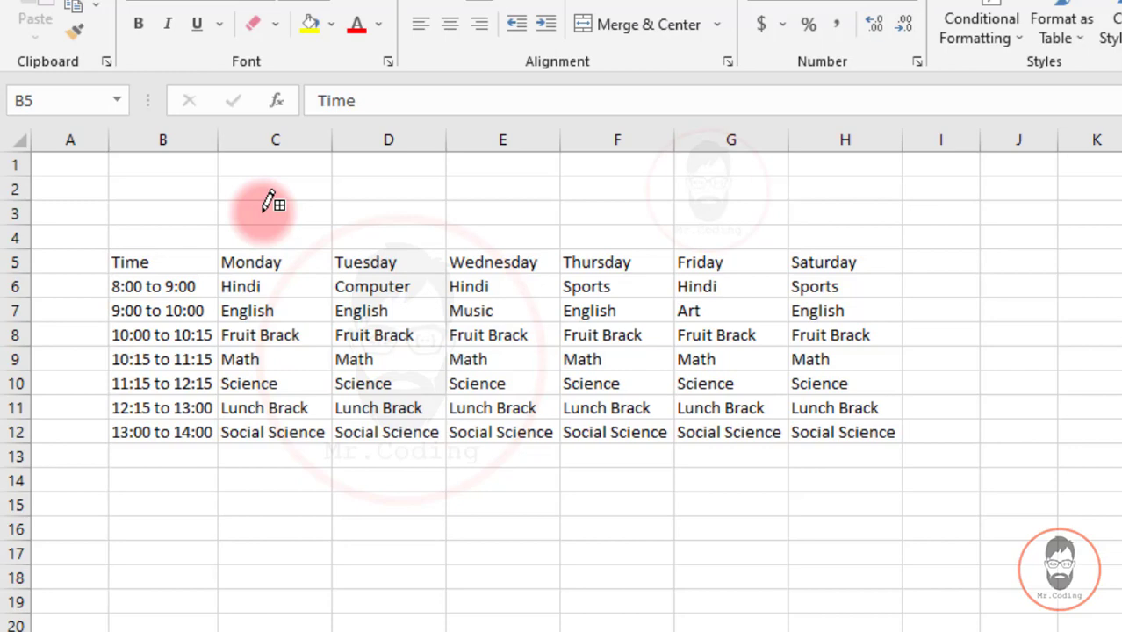
key(Escape)
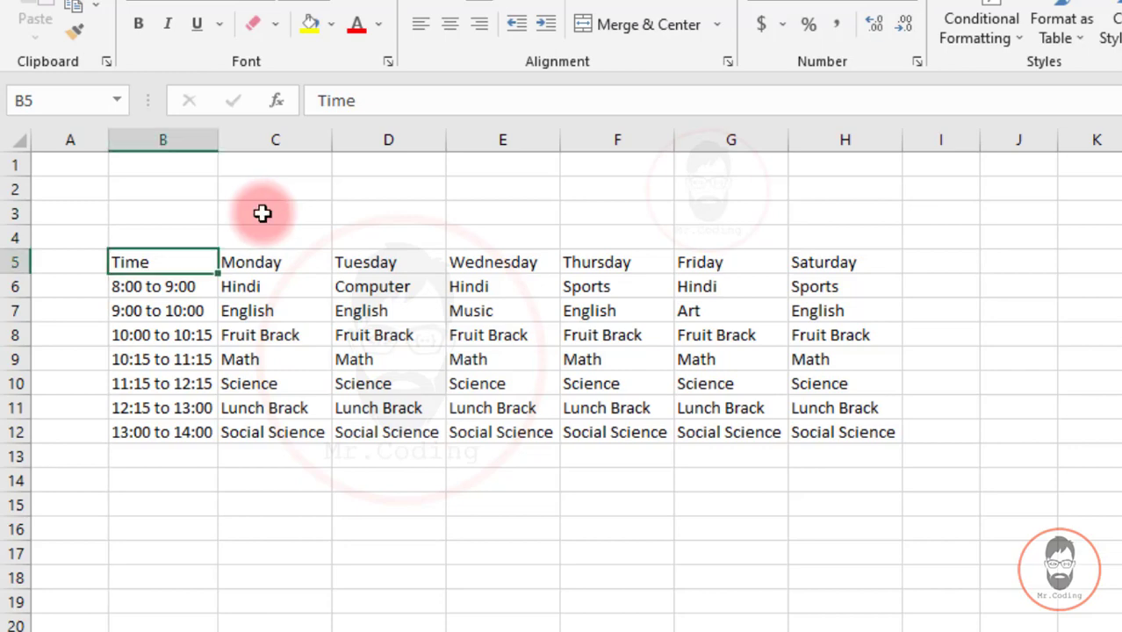
- Apply All Borders in the chosen line color to the whole timetable, cells B5 to H12
click(188, 408)
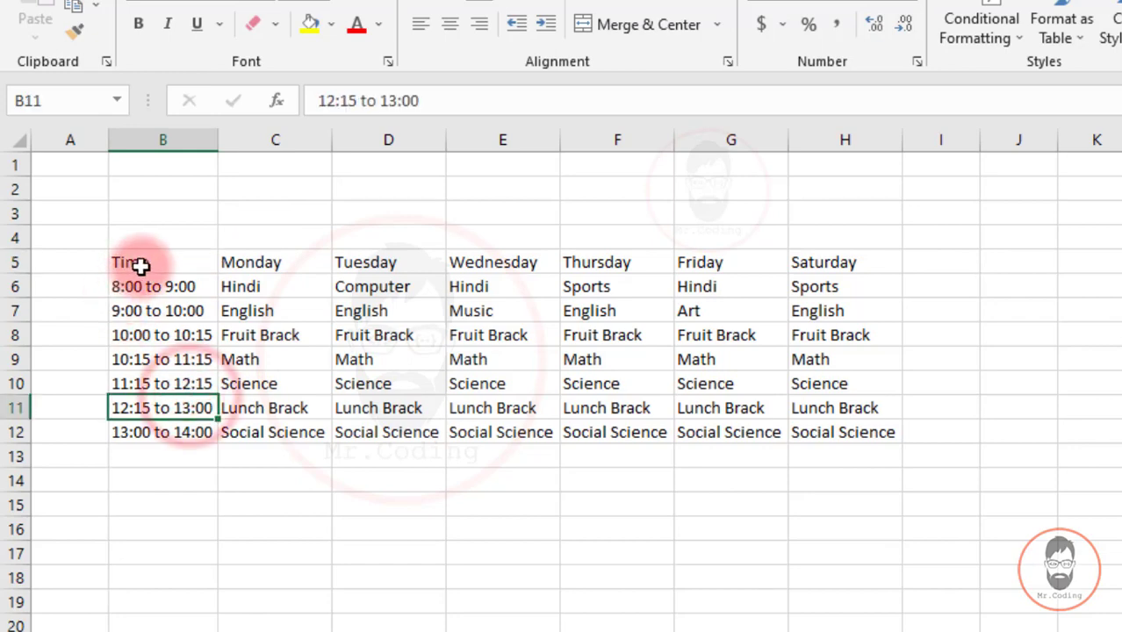
click(142, 263)
drag(230, 281, 829, 441)
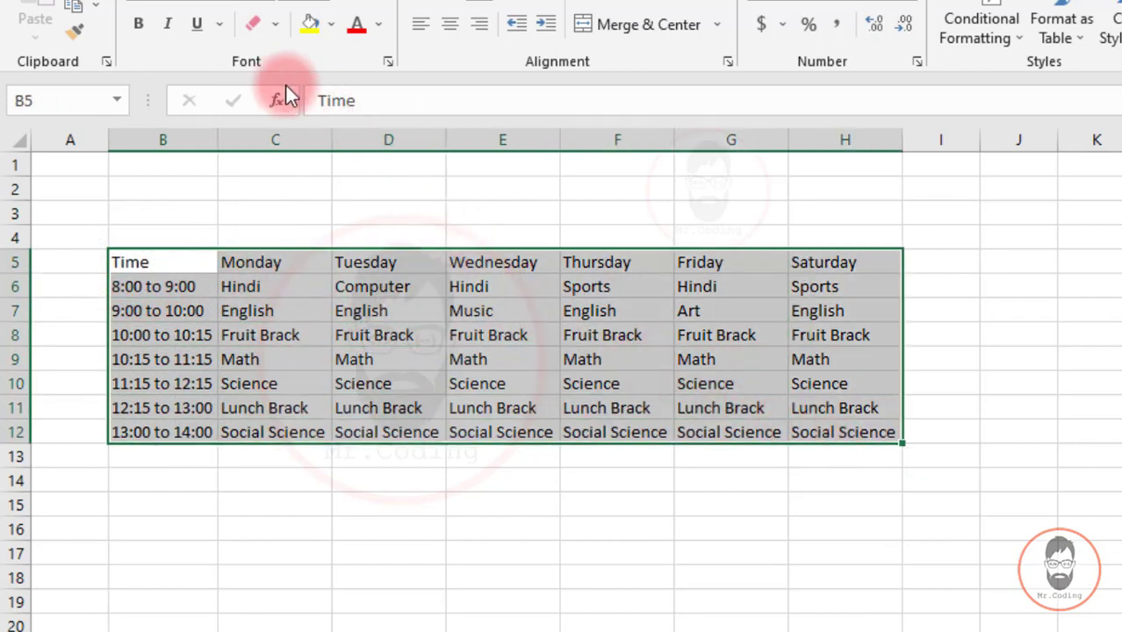
click(277, 24)
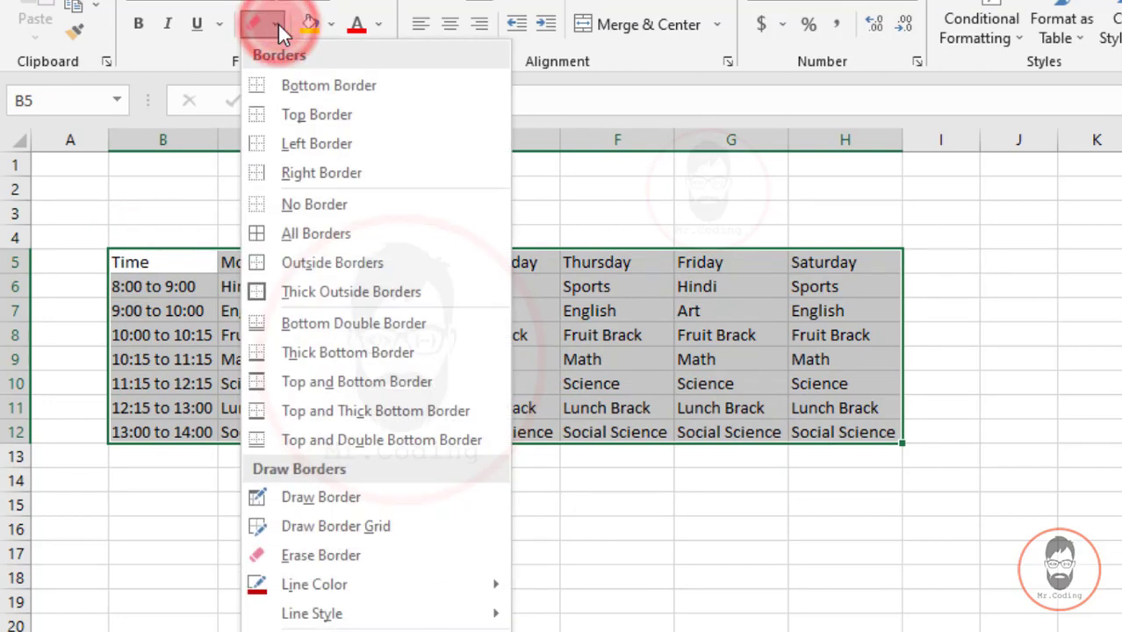
mouse_move(268, 581)
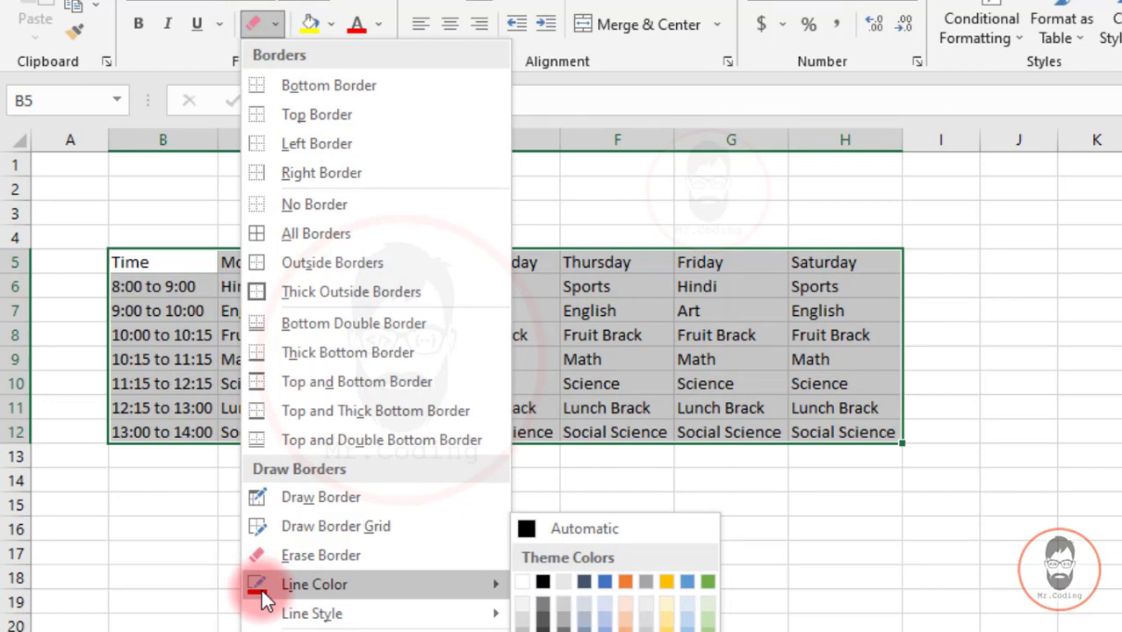
click(330, 230)
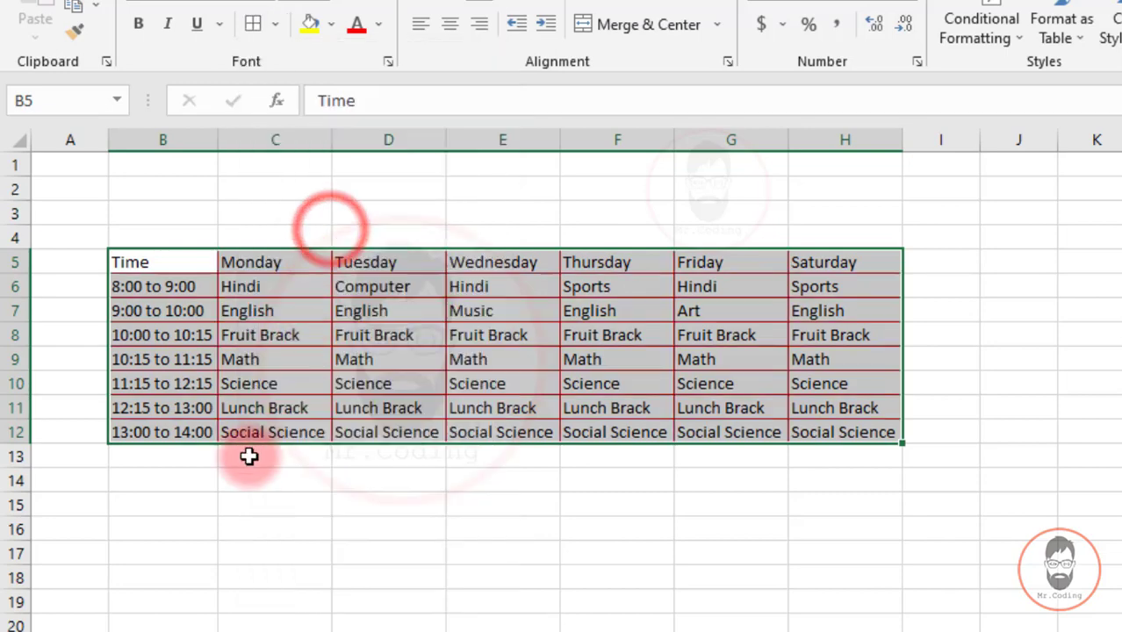
click(251, 483)
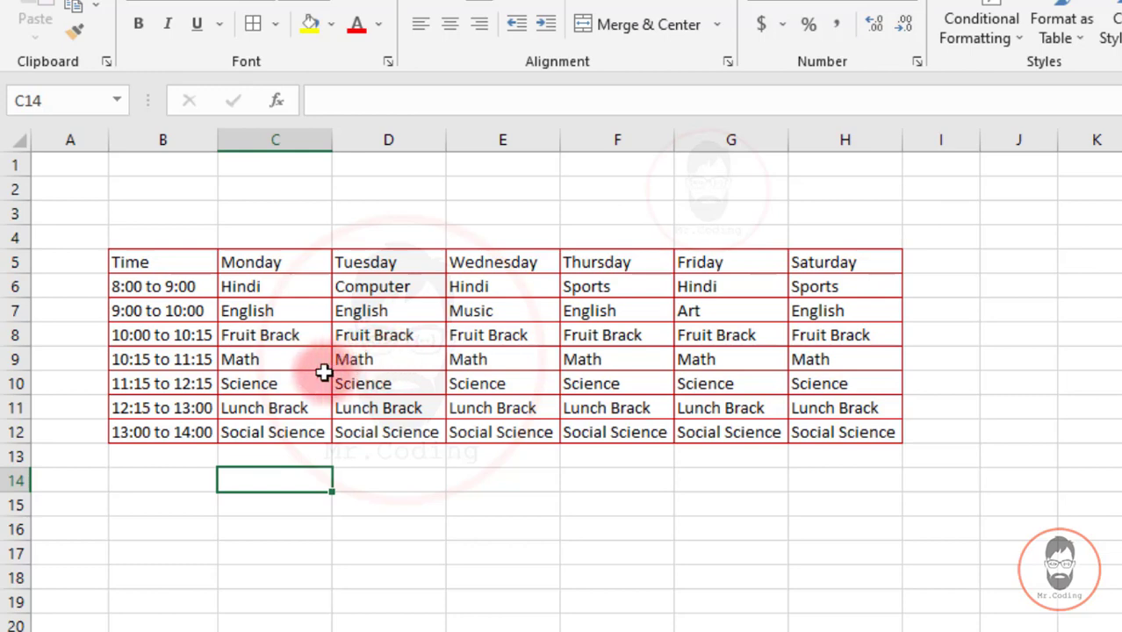
- Apply All Borders in the standard blue line color to the subject cells, C6 to H12
drag(238, 286, 835, 434)
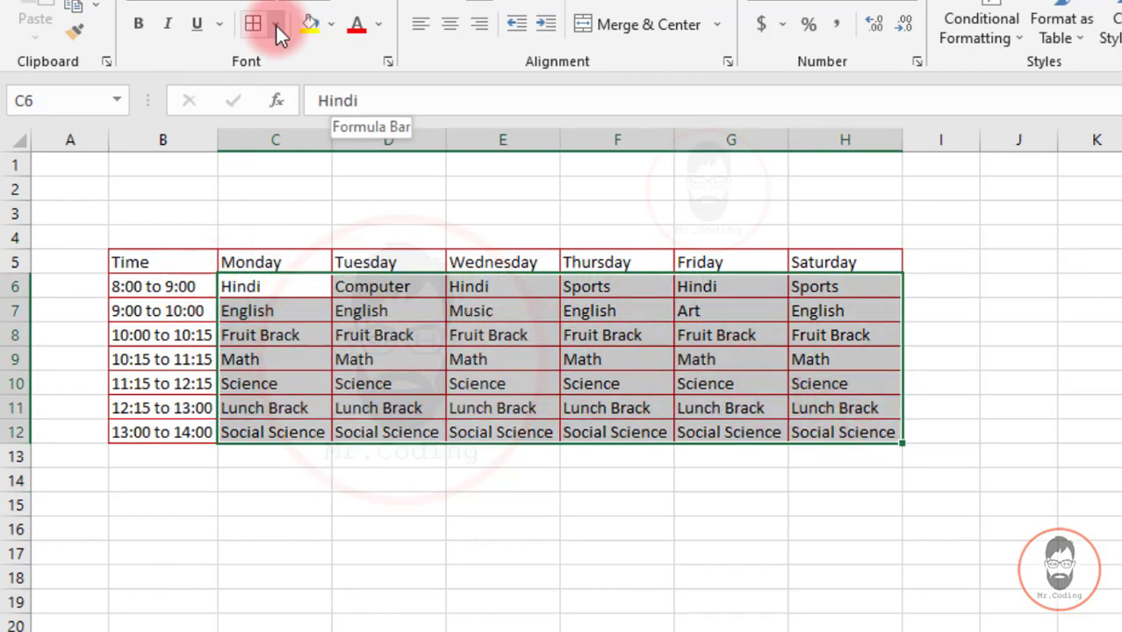
click(275, 24)
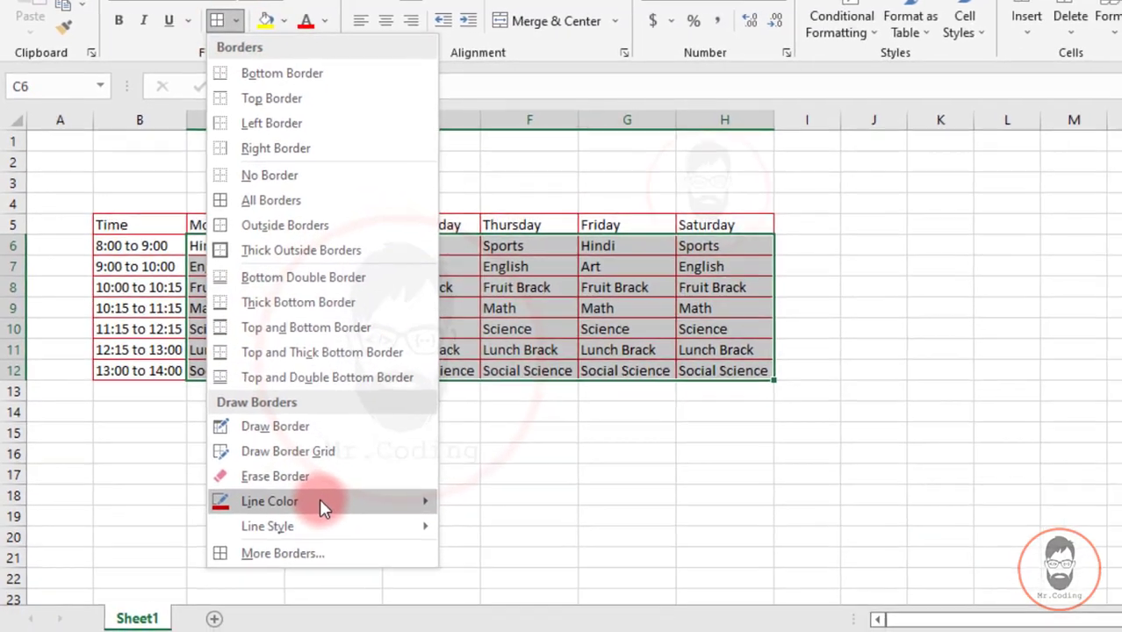
mouse_move(395, 550)
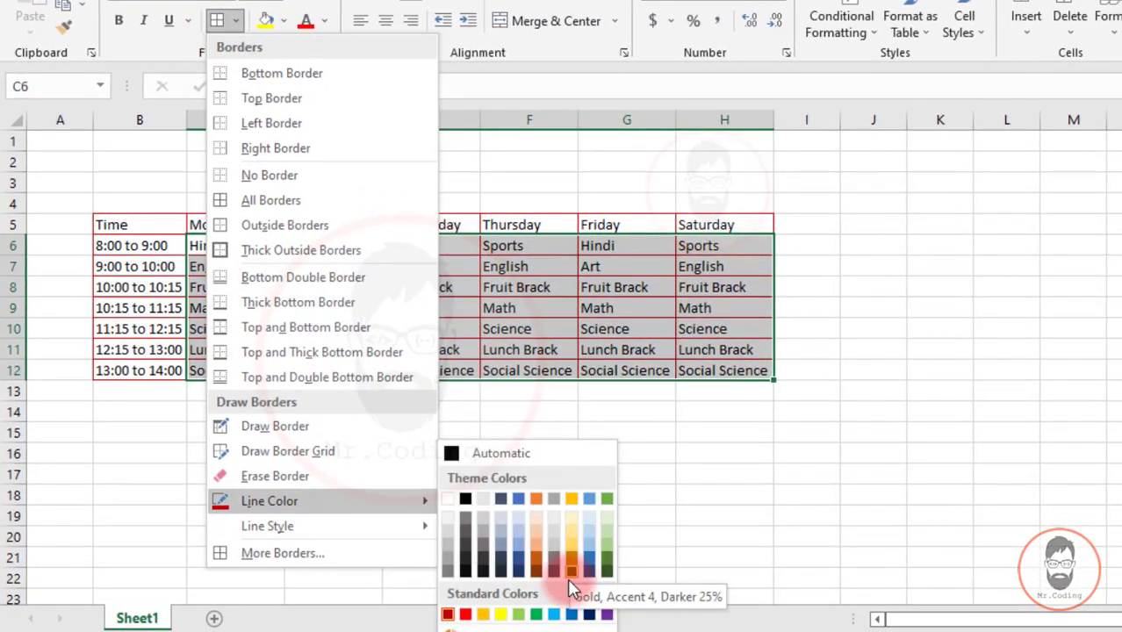
click(573, 615)
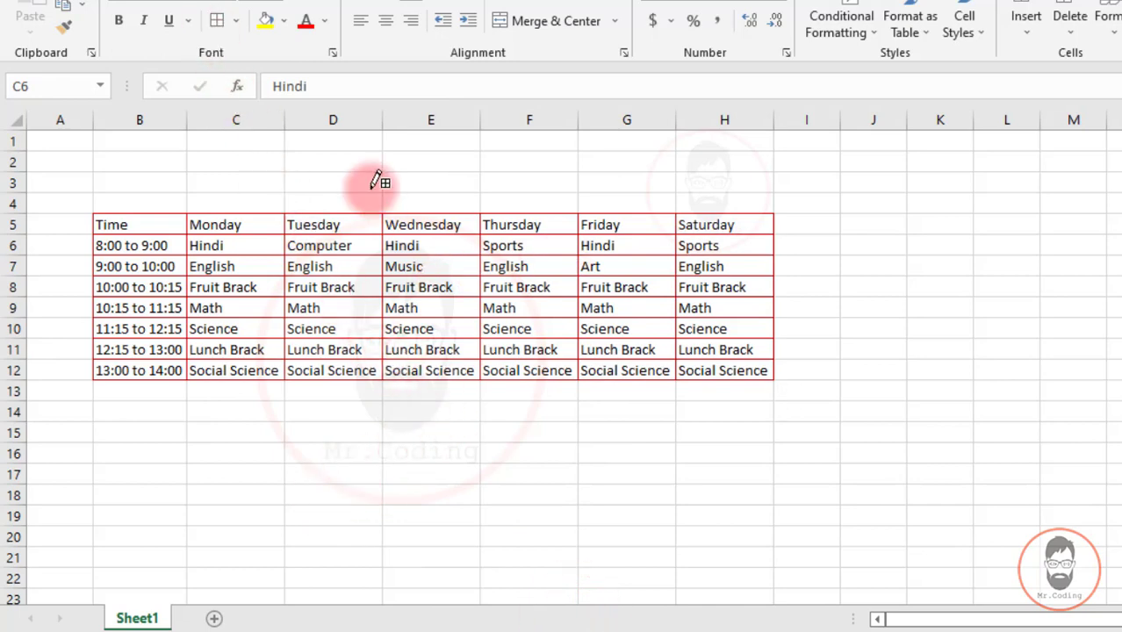
click(240, 27)
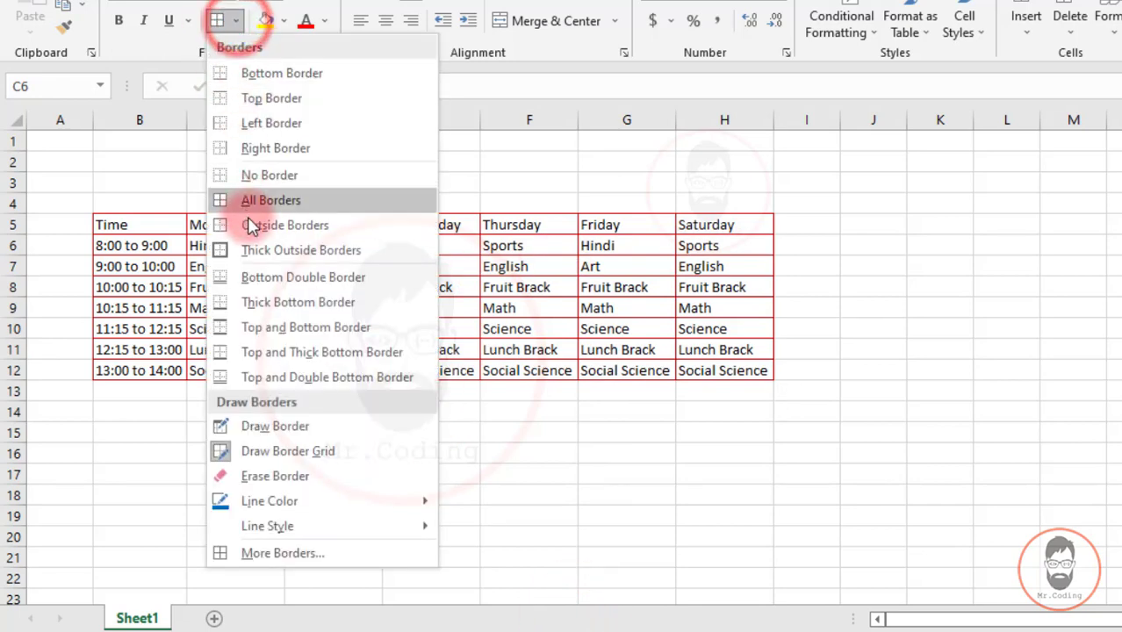
click(259, 198)
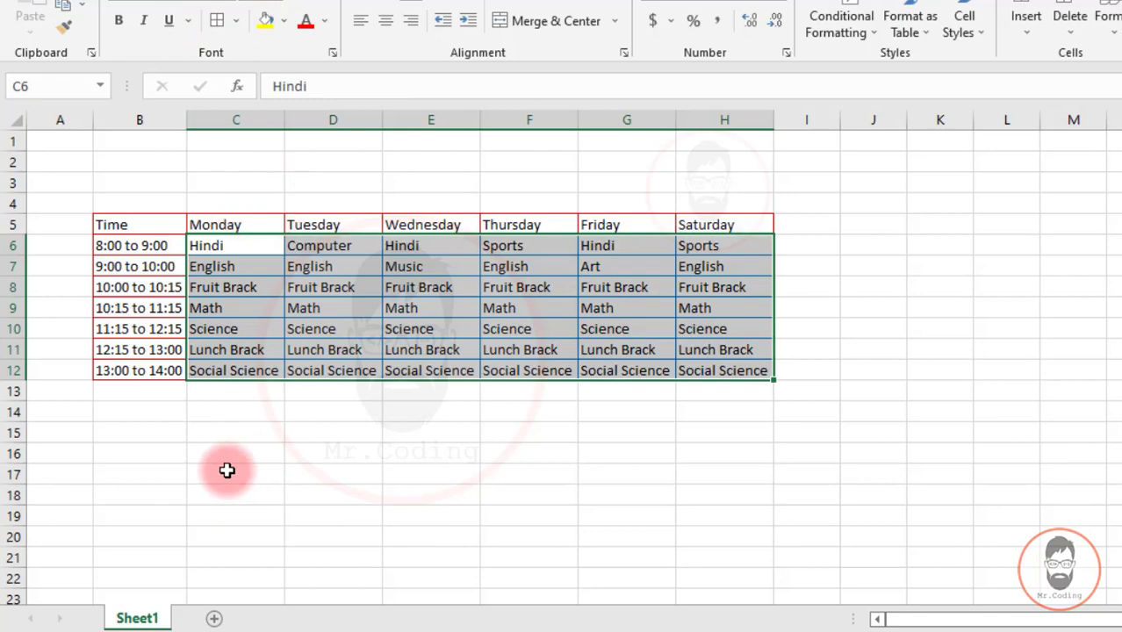
click(236, 444)
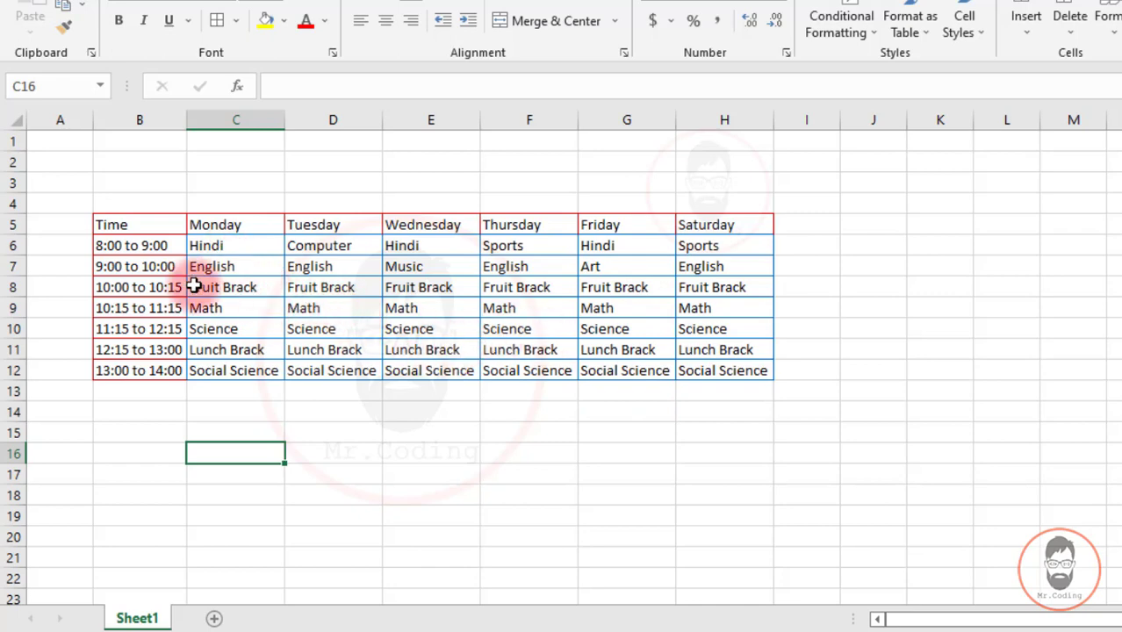
- With the 10:00 to 10:15 row, B8 to H8, selected, set the border line color to custom pink #F67AE7 and leave drawing mode
drag(158, 288, 699, 287)
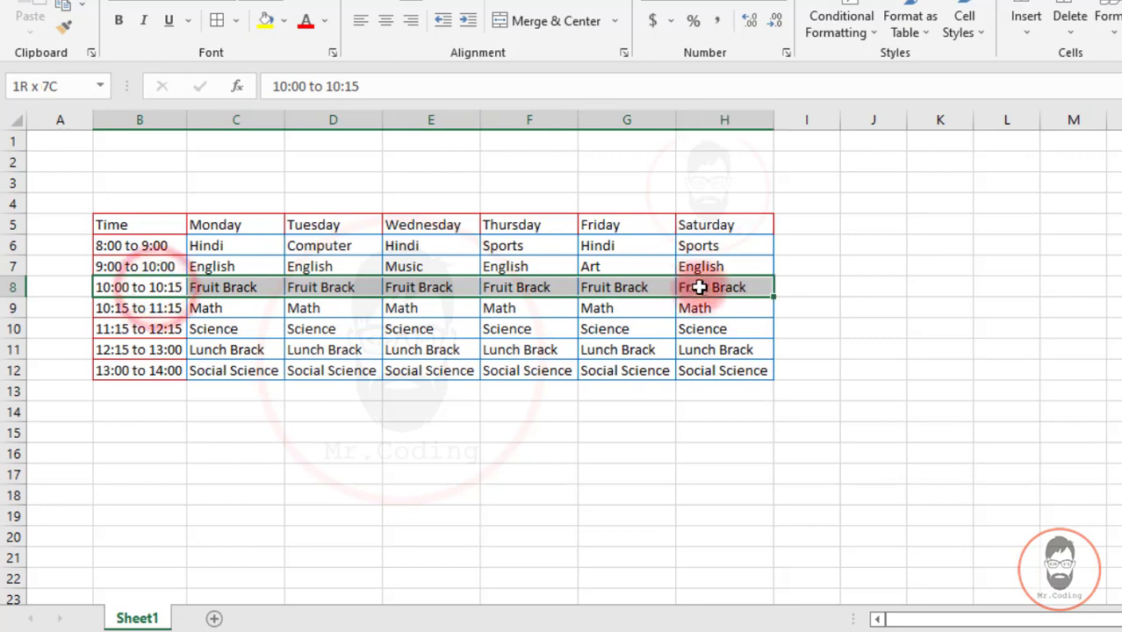
click(235, 19)
mouse_move(348, 499)
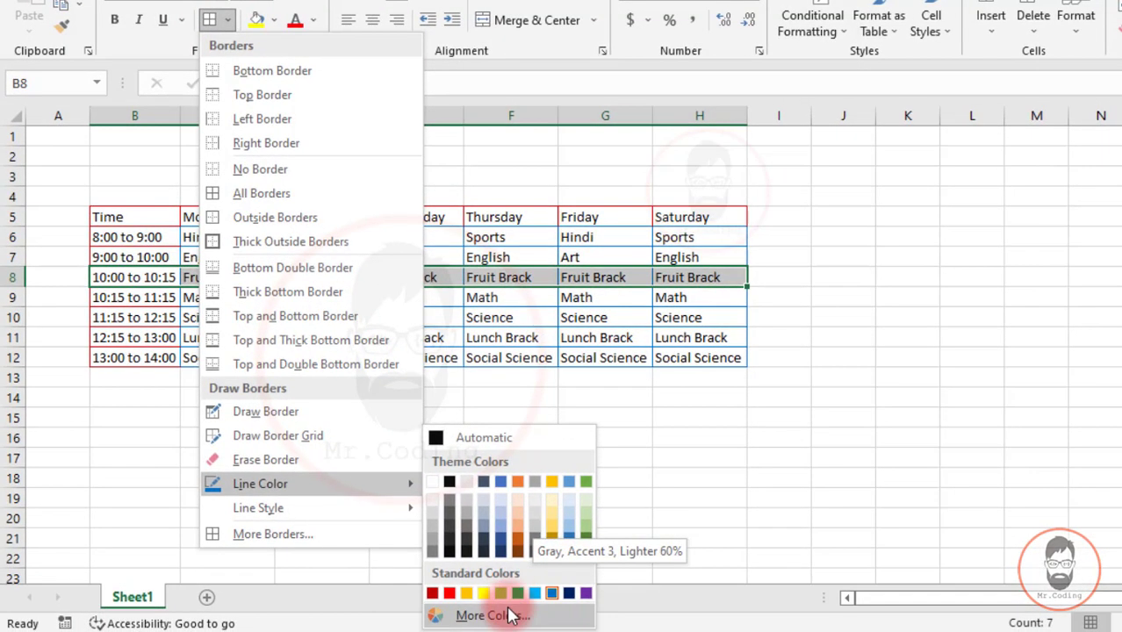
click(501, 616)
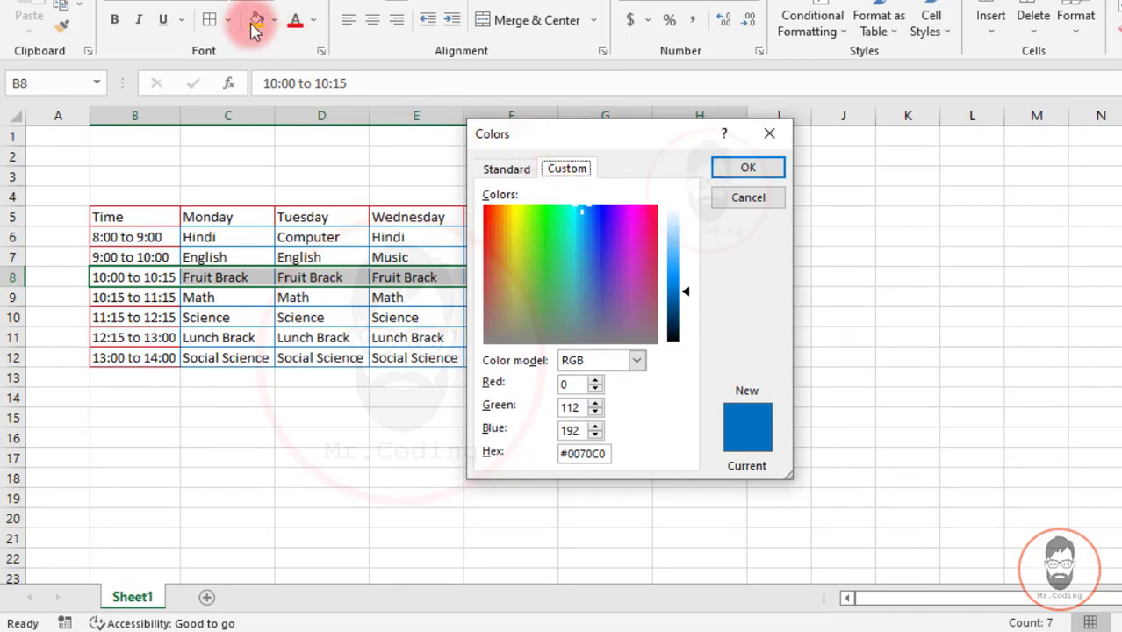
click(511, 171)
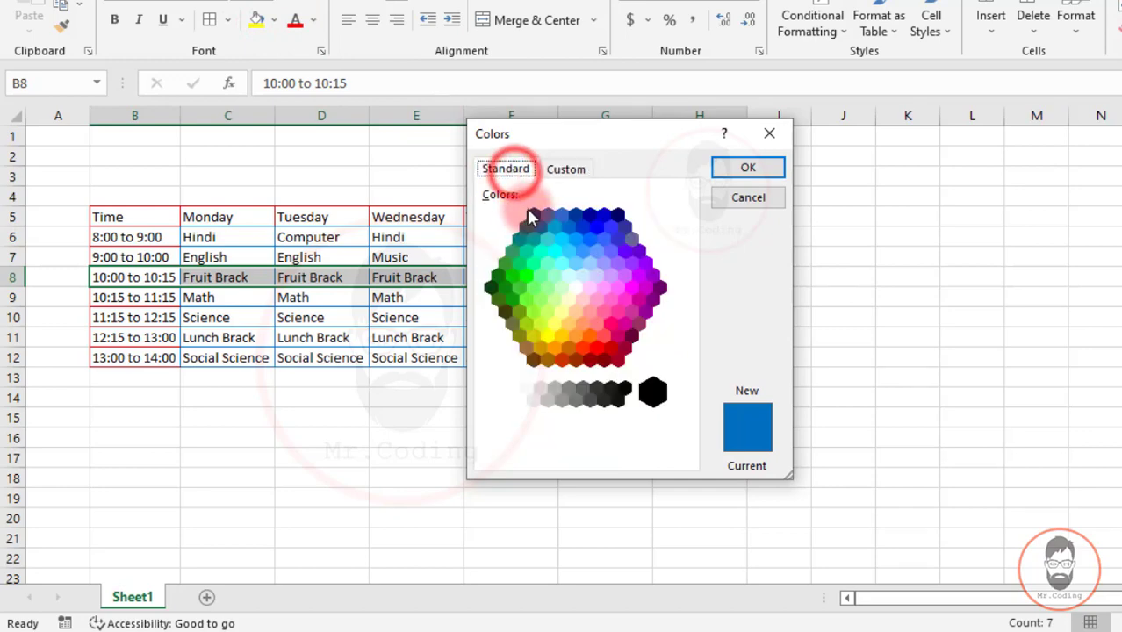
click(562, 171)
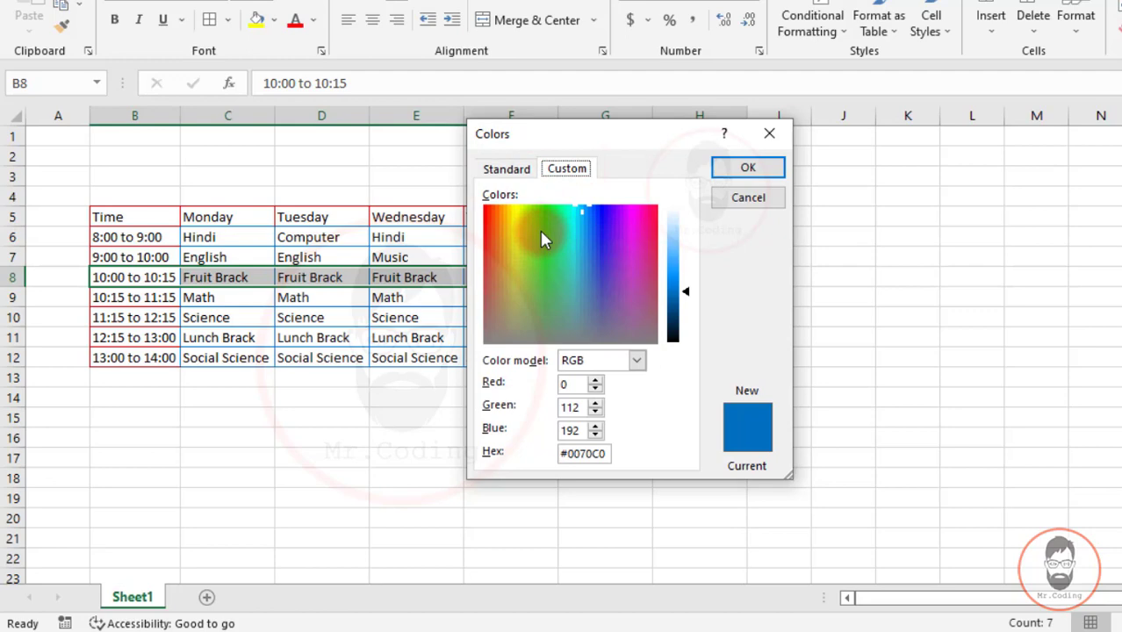
click(632, 220)
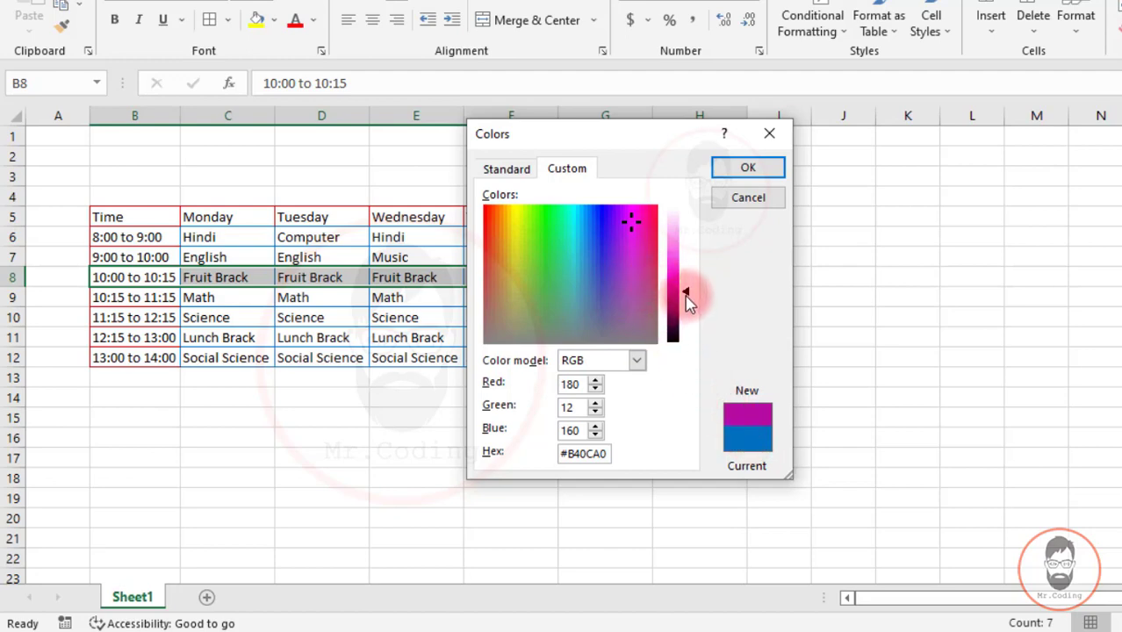
drag(689, 297, 690, 326)
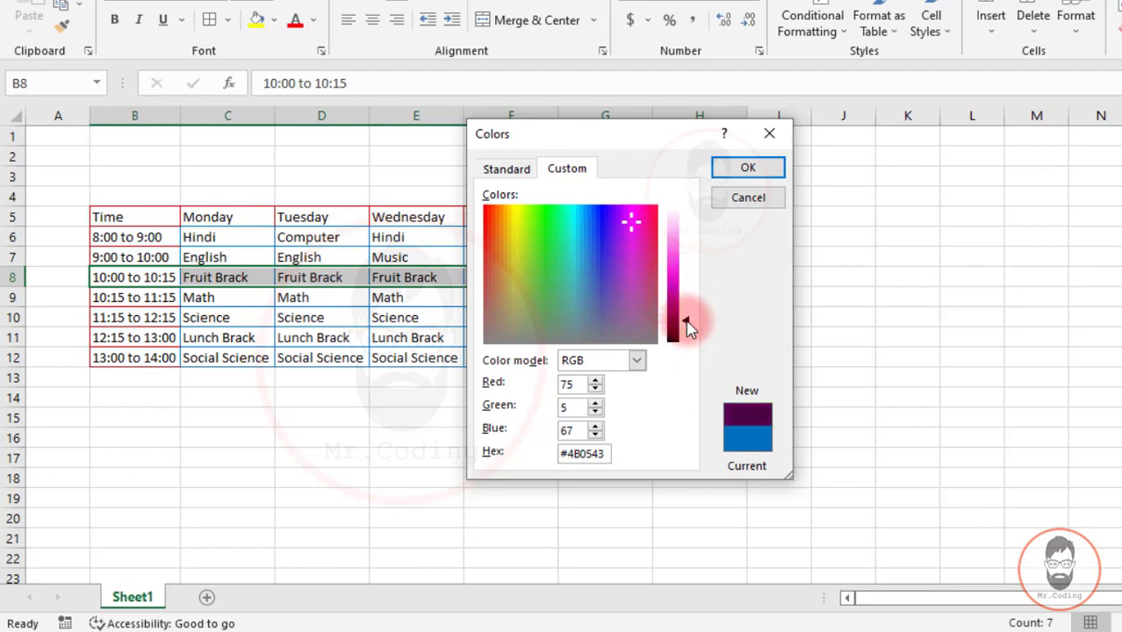
drag(688, 321, 682, 243)
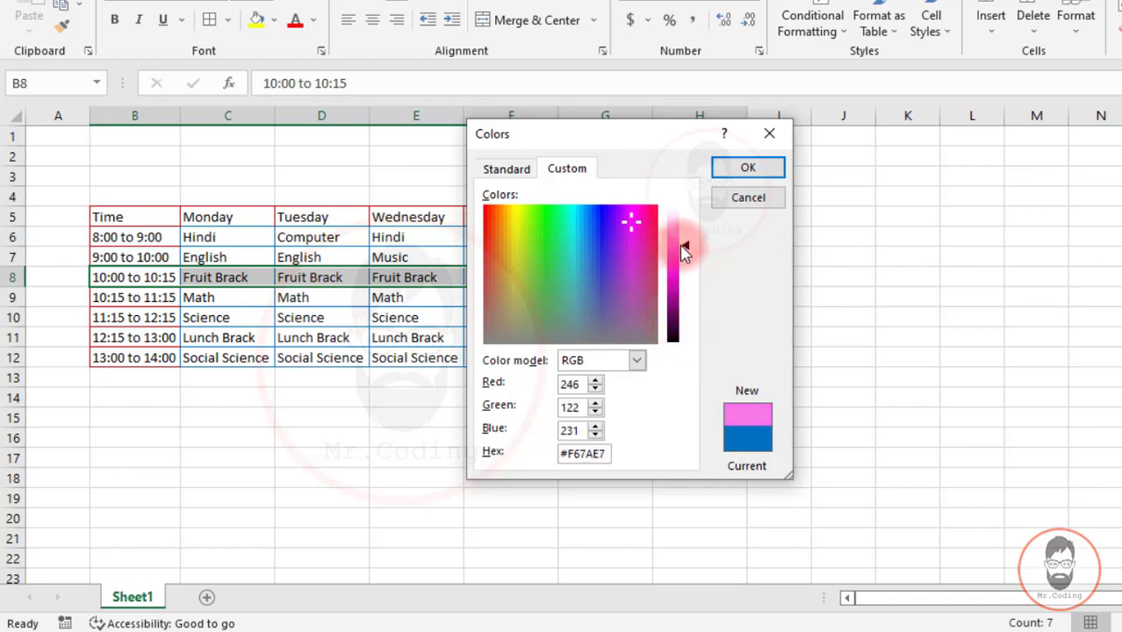
click(745, 168)
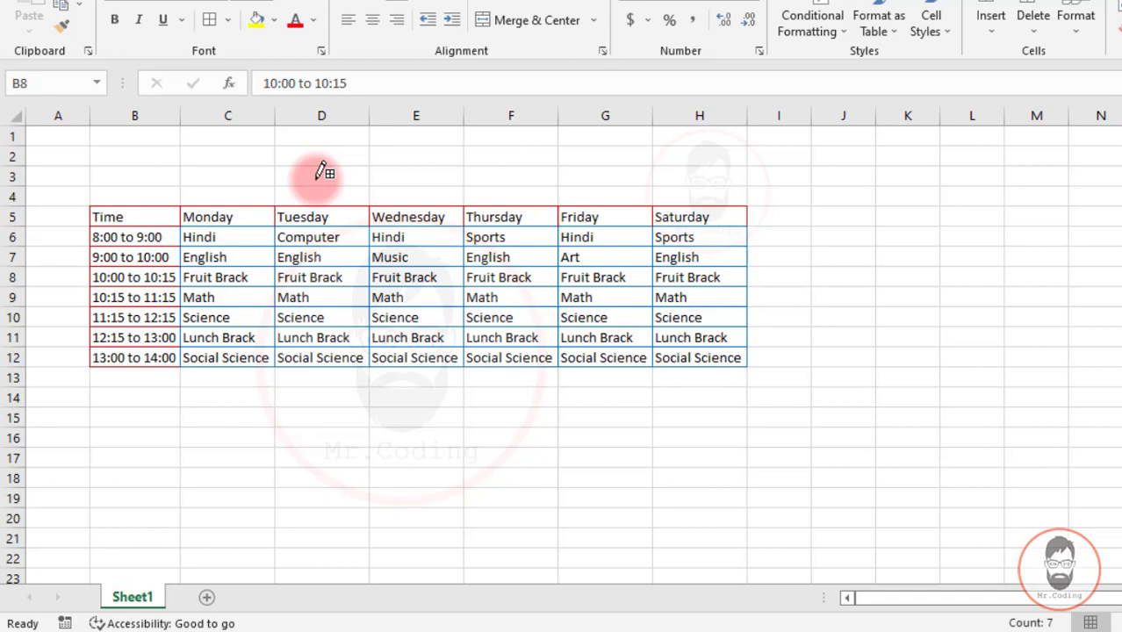
key(Escape)
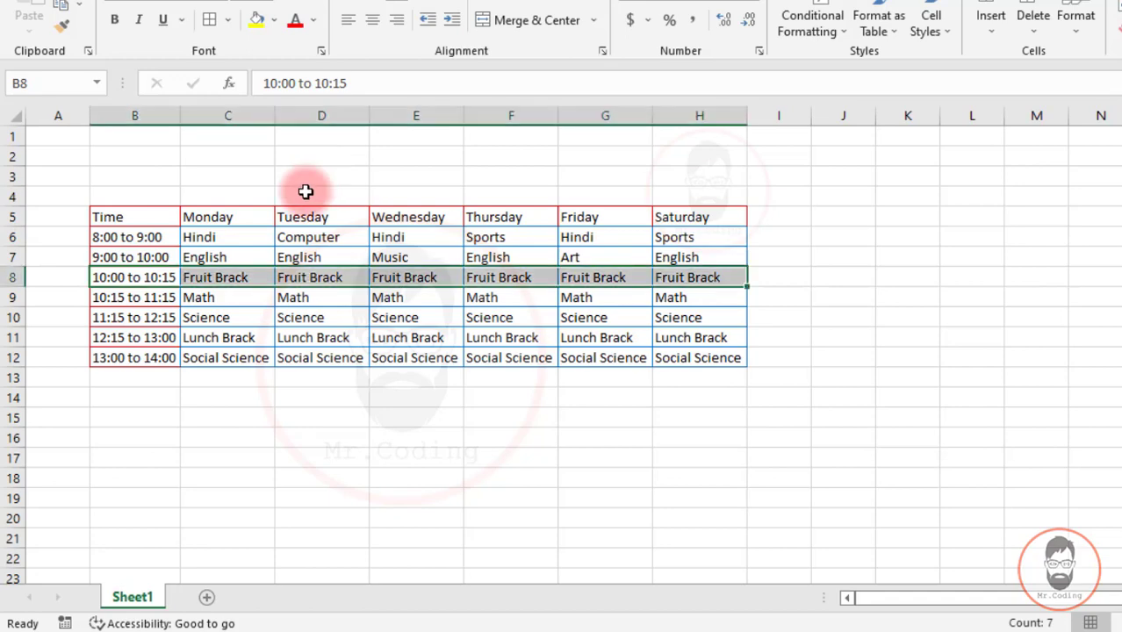
- Apply All Borders in the custom pink line color to the 10:00 to 10:15 row, cells B8 to H8
click(227, 20)
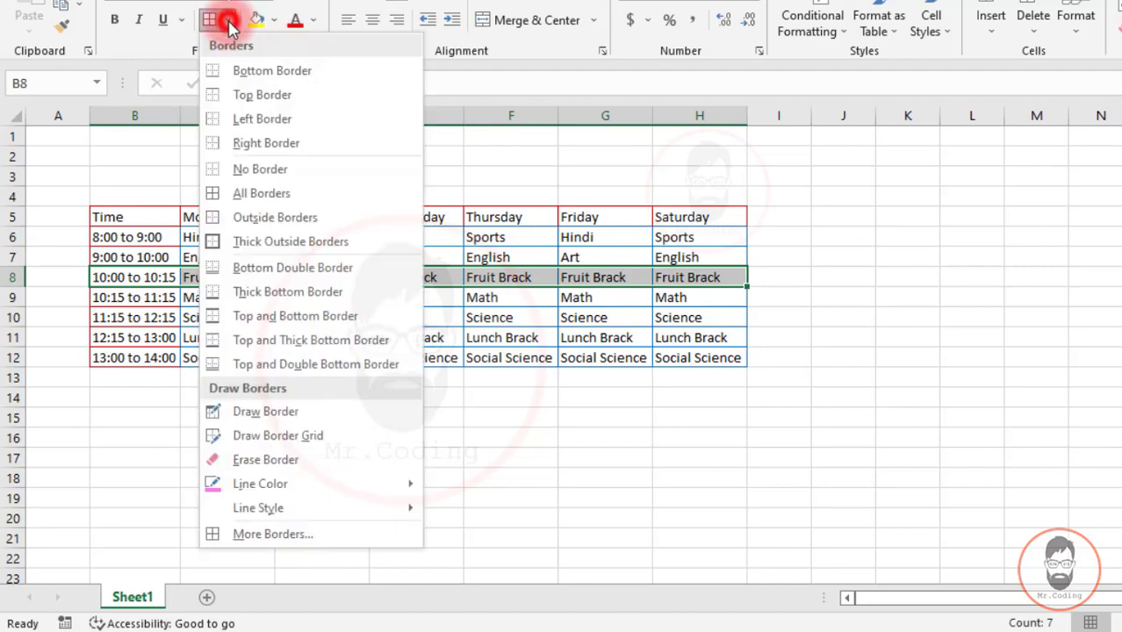
click(283, 197)
click(241, 343)
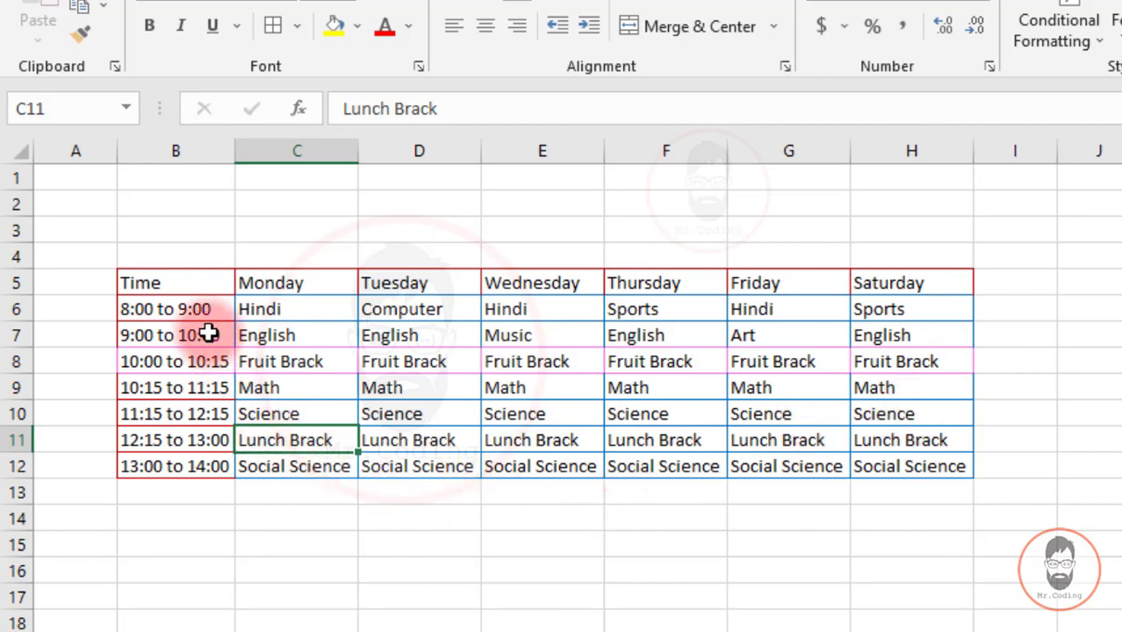
- Set the border line color to standard blue and apply All Borders to the whole timetable, cells B5 to H12
click(157, 283)
drag(201, 280, 896, 465)
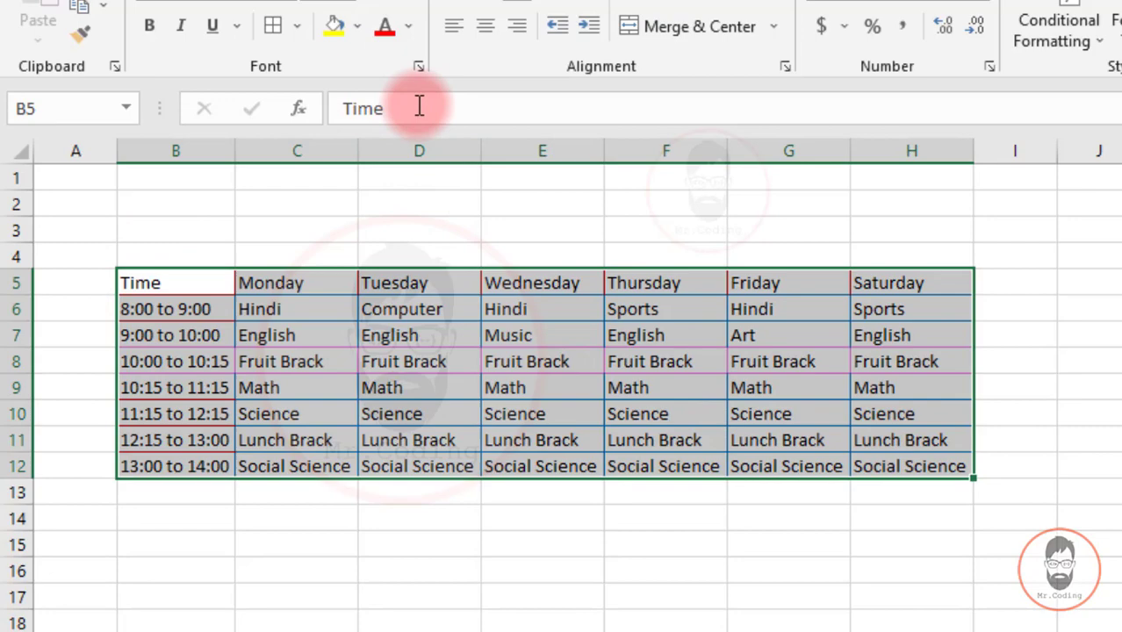
click(296, 26)
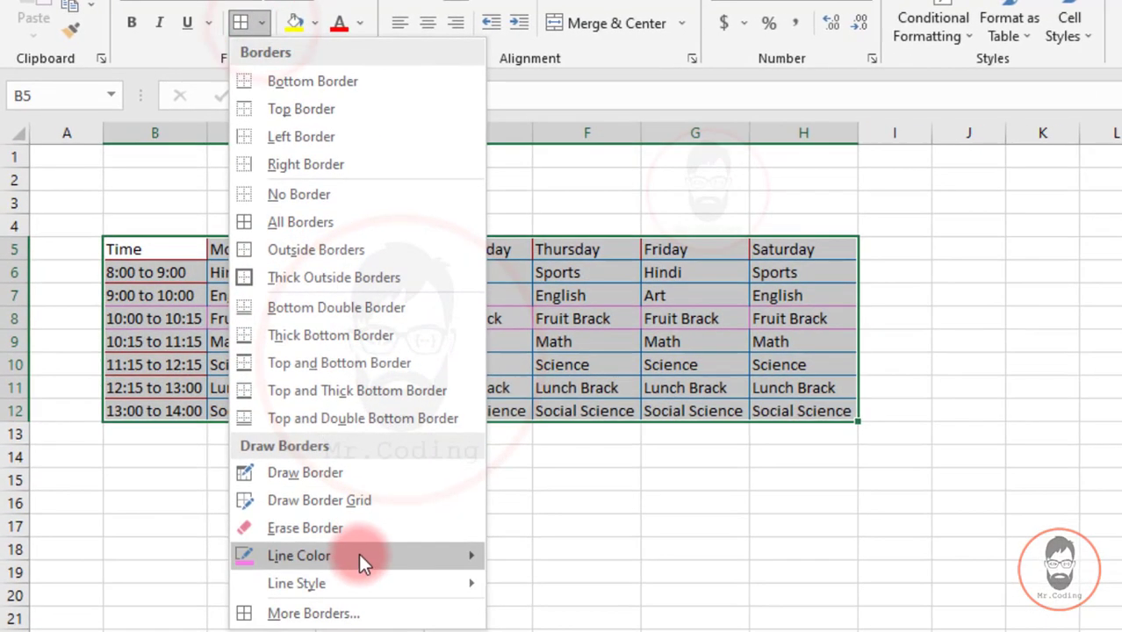
mouse_move(358, 554)
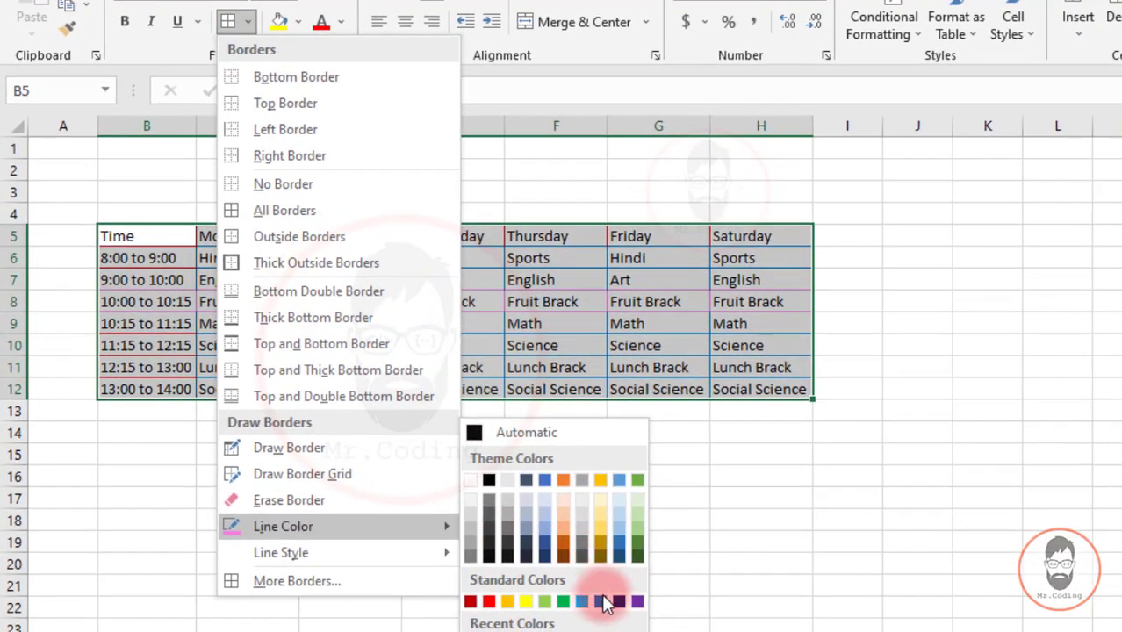
click(604, 601)
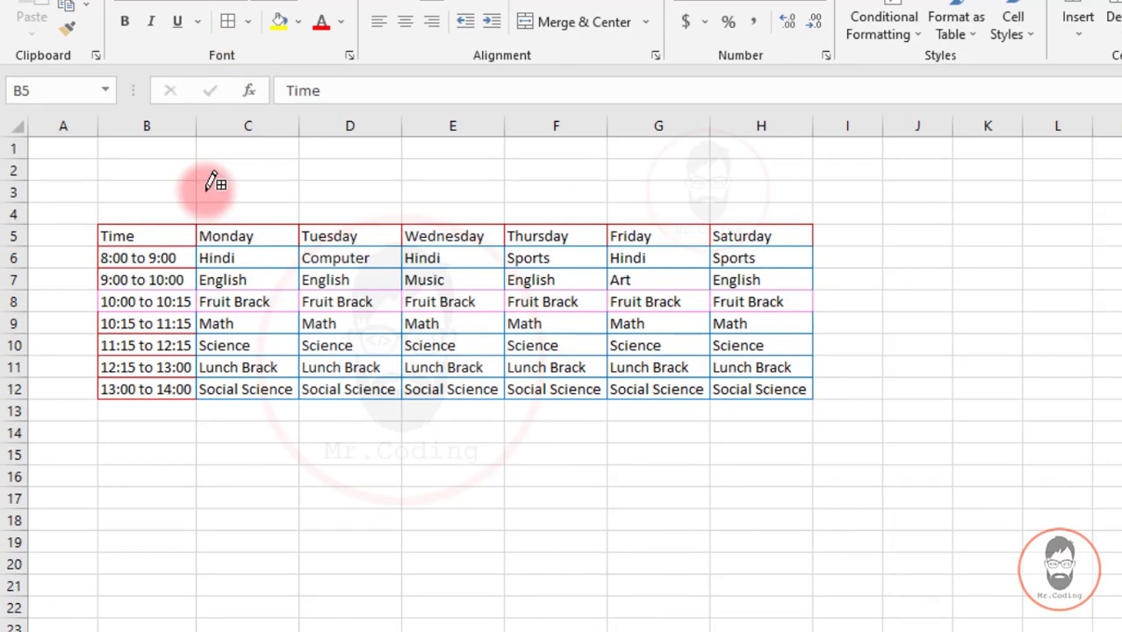
key(Escape)
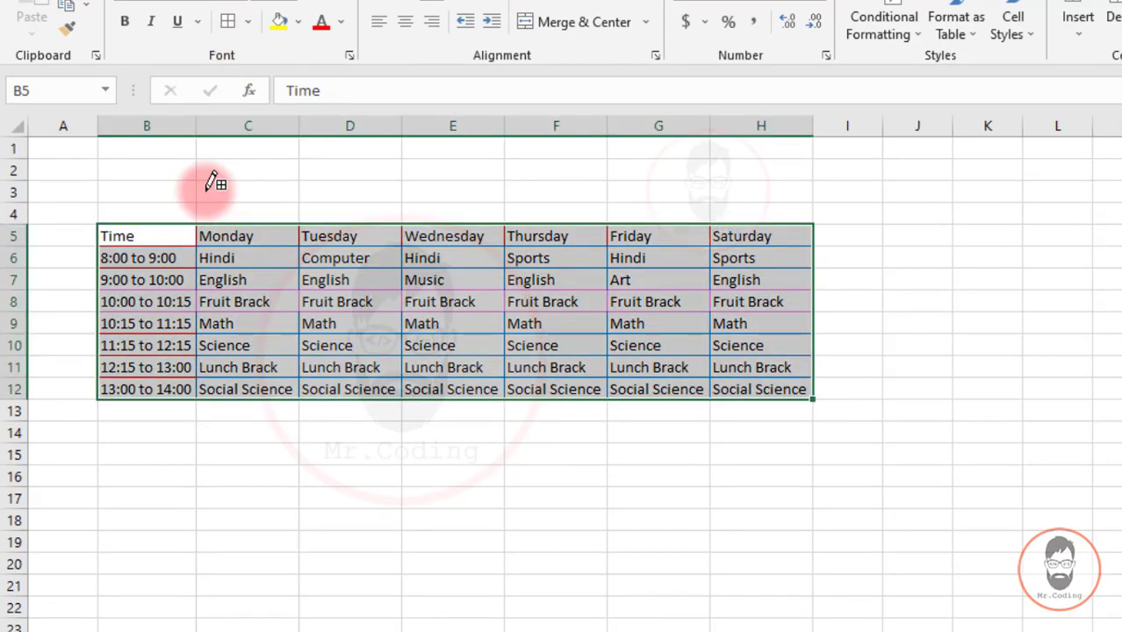
click(249, 24)
click(287, 207)
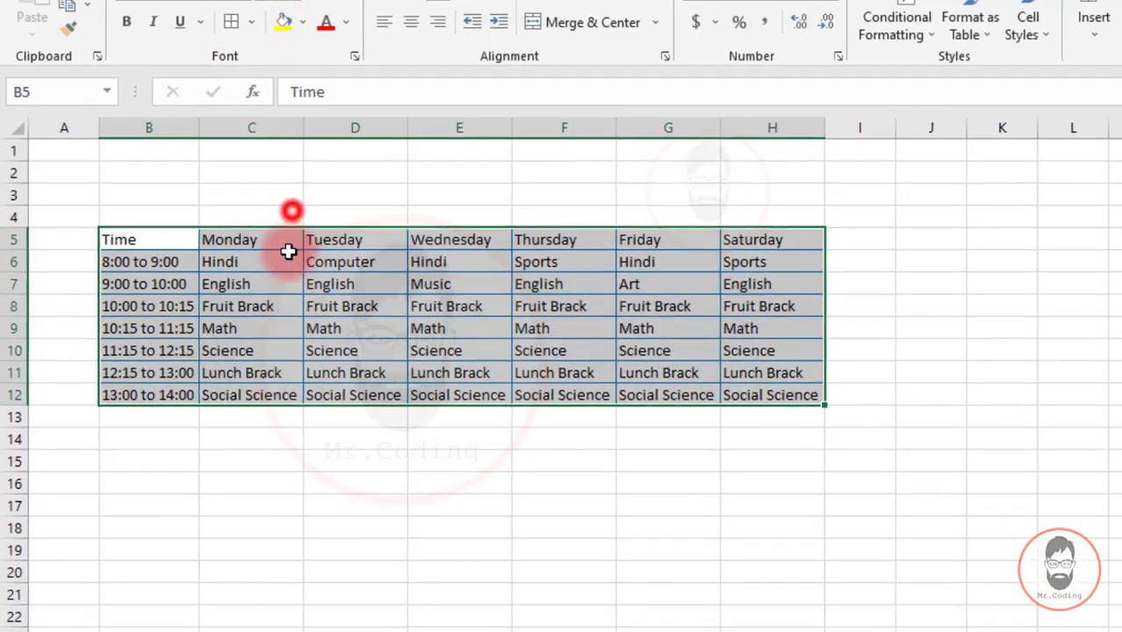
click(299, 484)
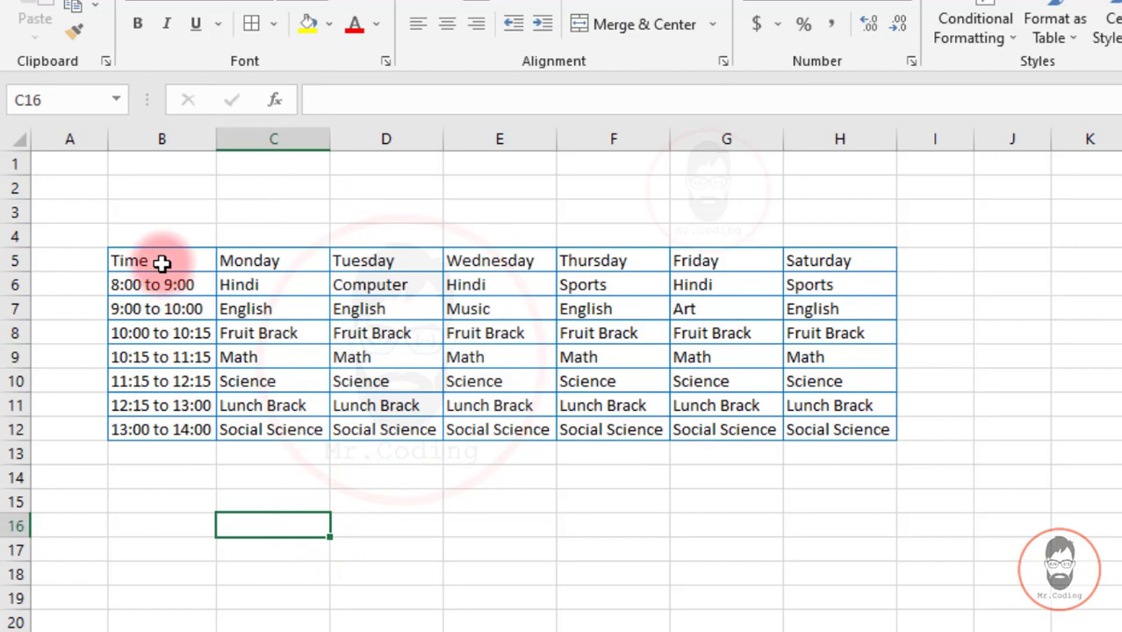
- Set the border line style to the double line and leave border drawing mode
drag(162, 263, 812, 432)
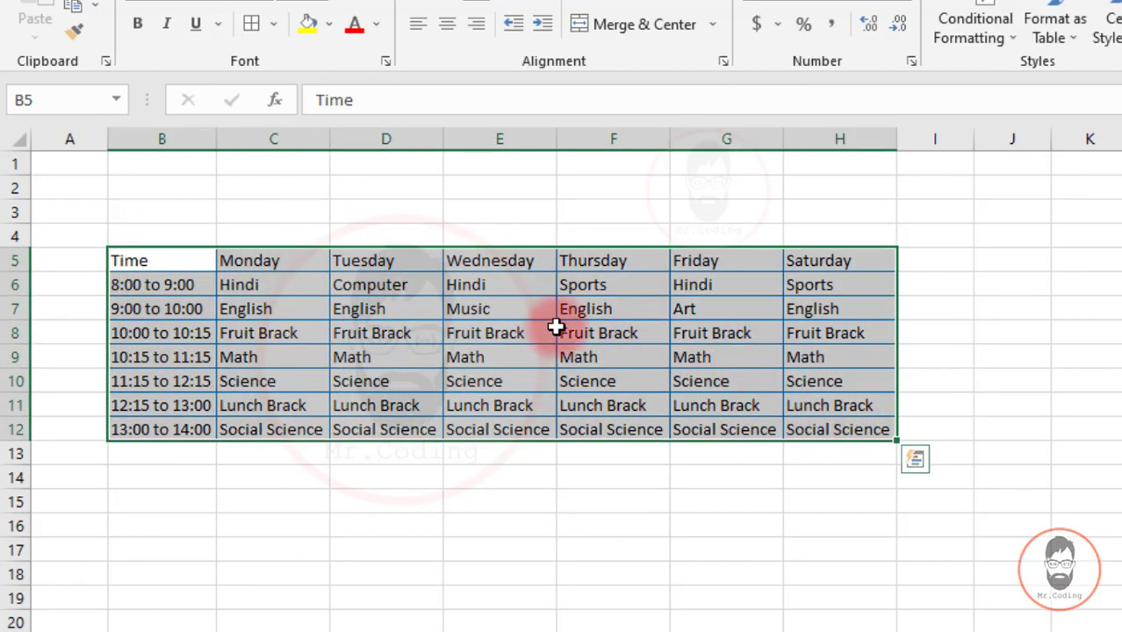
click(273, 23)
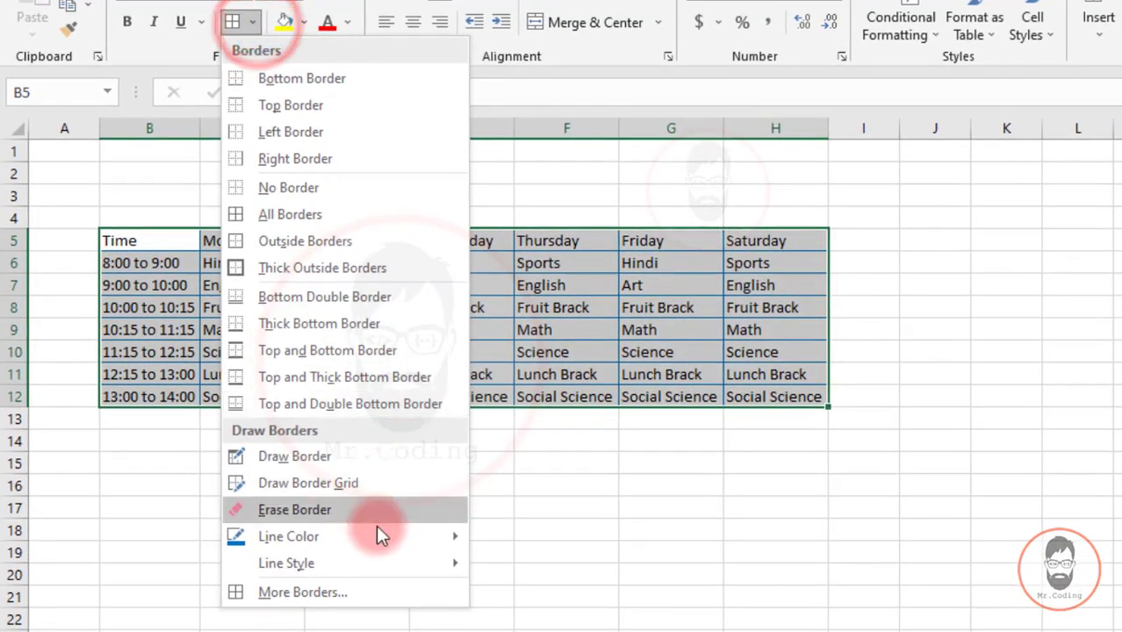
mouse_move(291, 567)
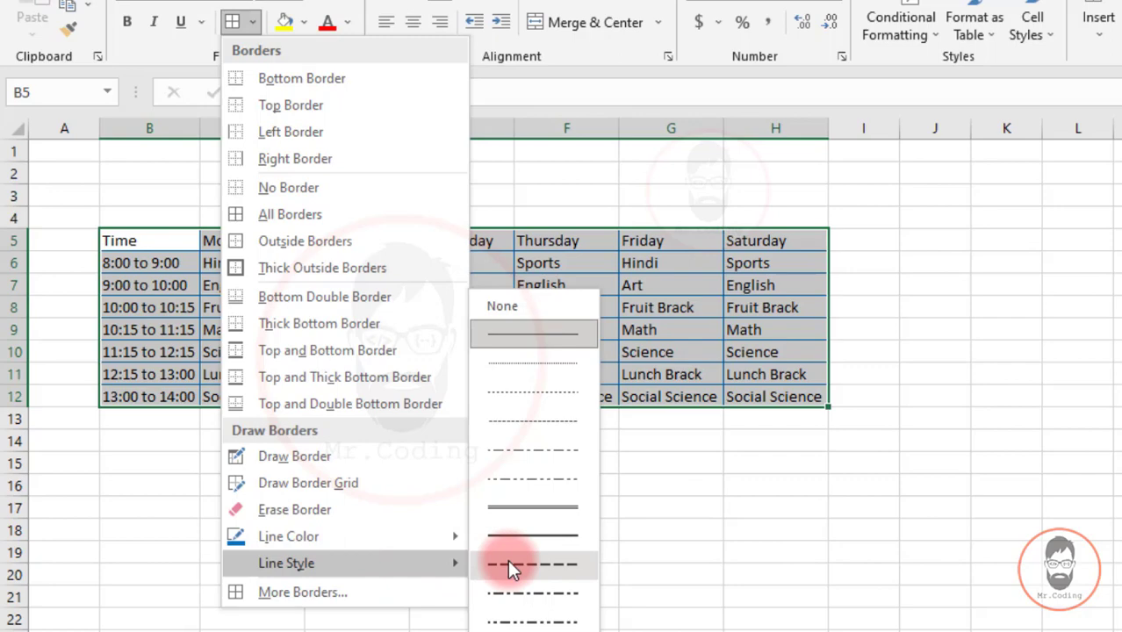
click(524, 509)
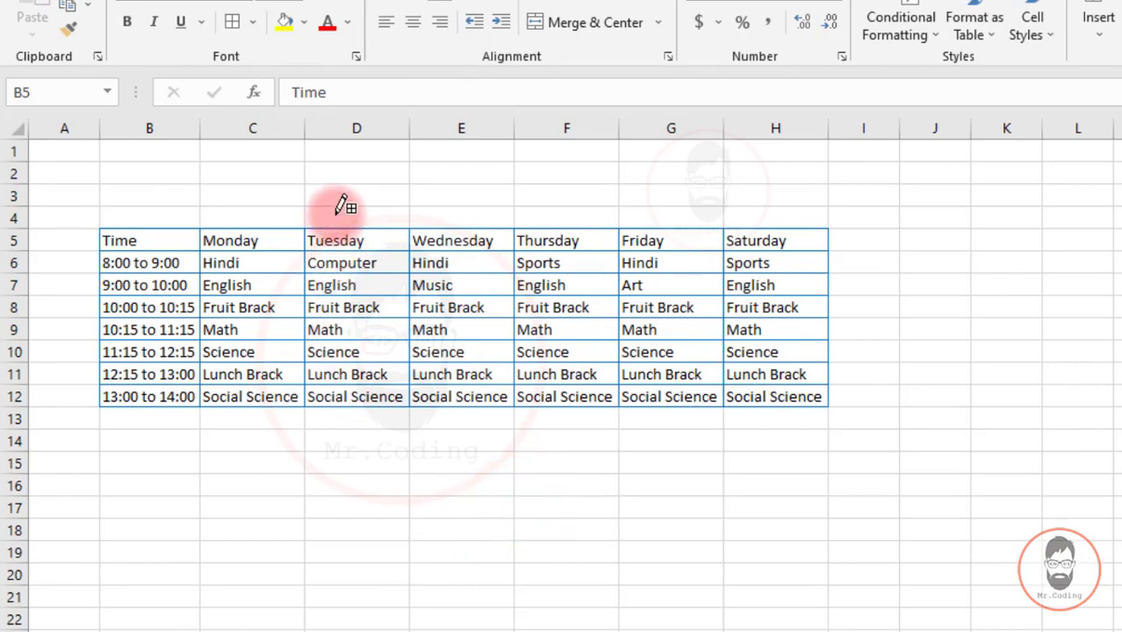
key(Escape)
- Apply All Borders in the blue double line style to the whole timetable, cells B5 to H12
mouse_move(154, 240)
mouse_down()
mouse_move(570, 320)
mouse_move(771, 390)
mouse_up()
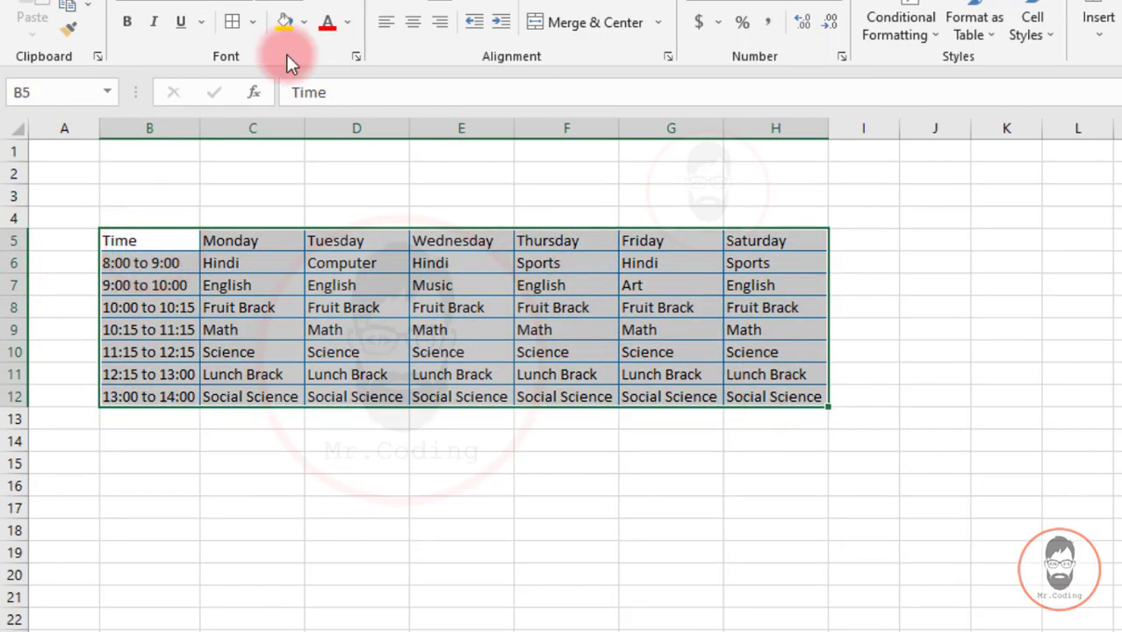
click(250, 22)
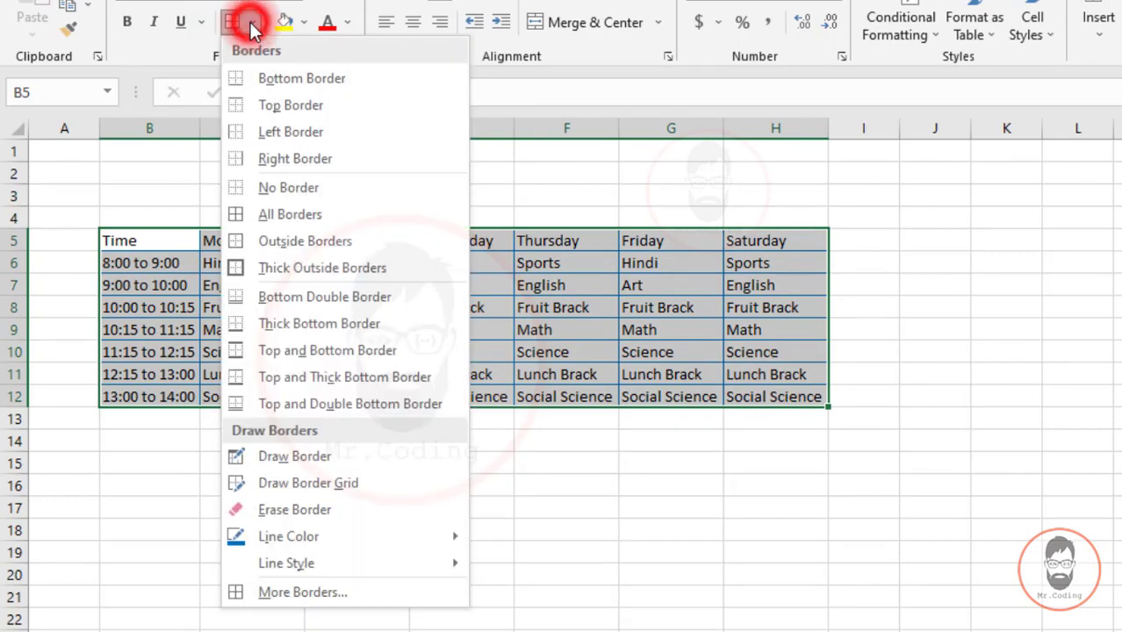
click(288, 217)
click(274, 486)
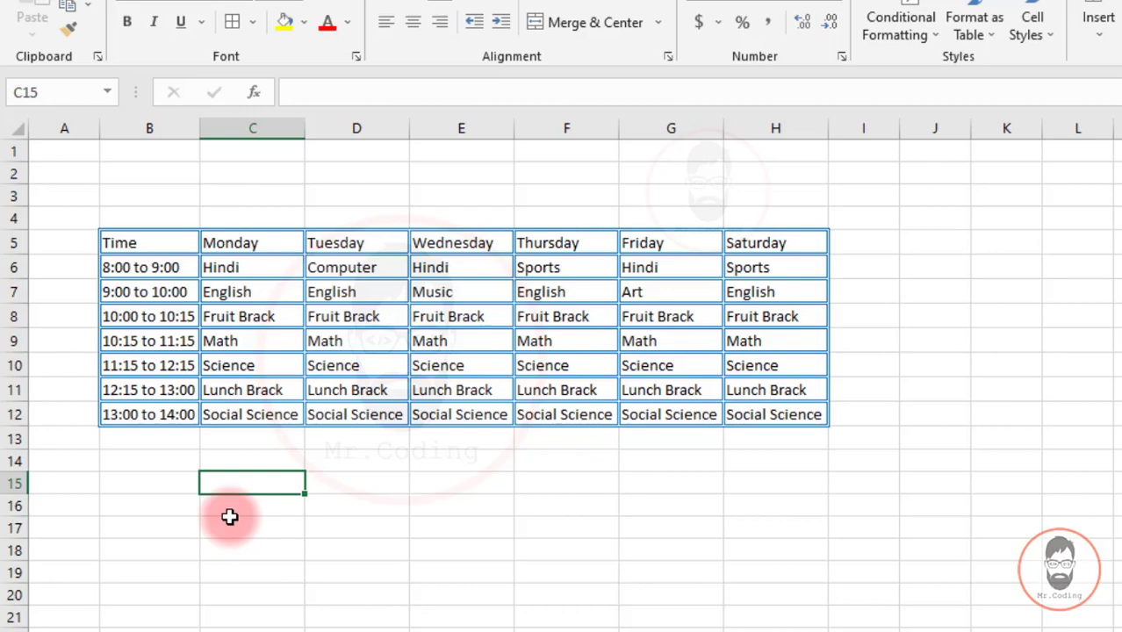
- Set the border line style to the dotted line and apply All Borders to the whole timetable, cells B5 to H12
click(254, 24)
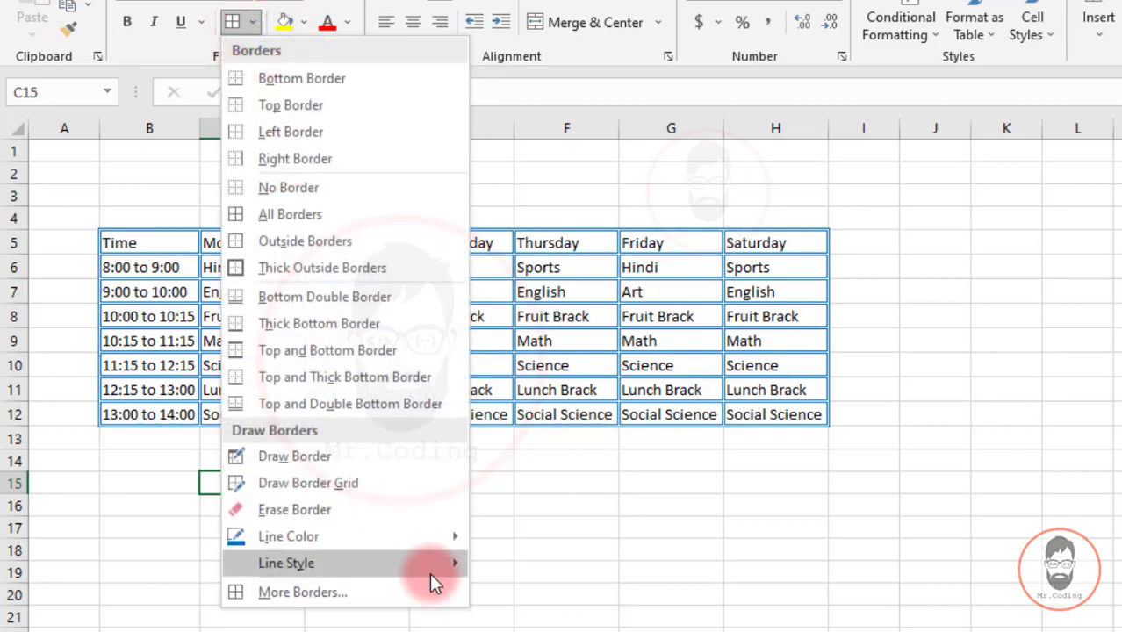
mouse_move(429, 572)
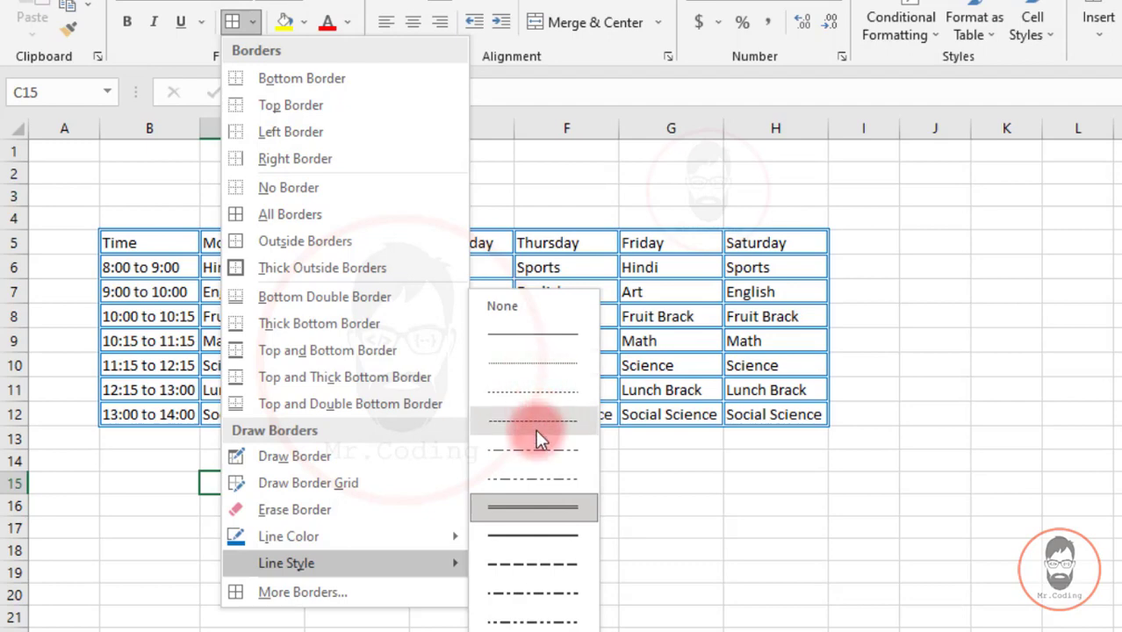
click(542, 391)
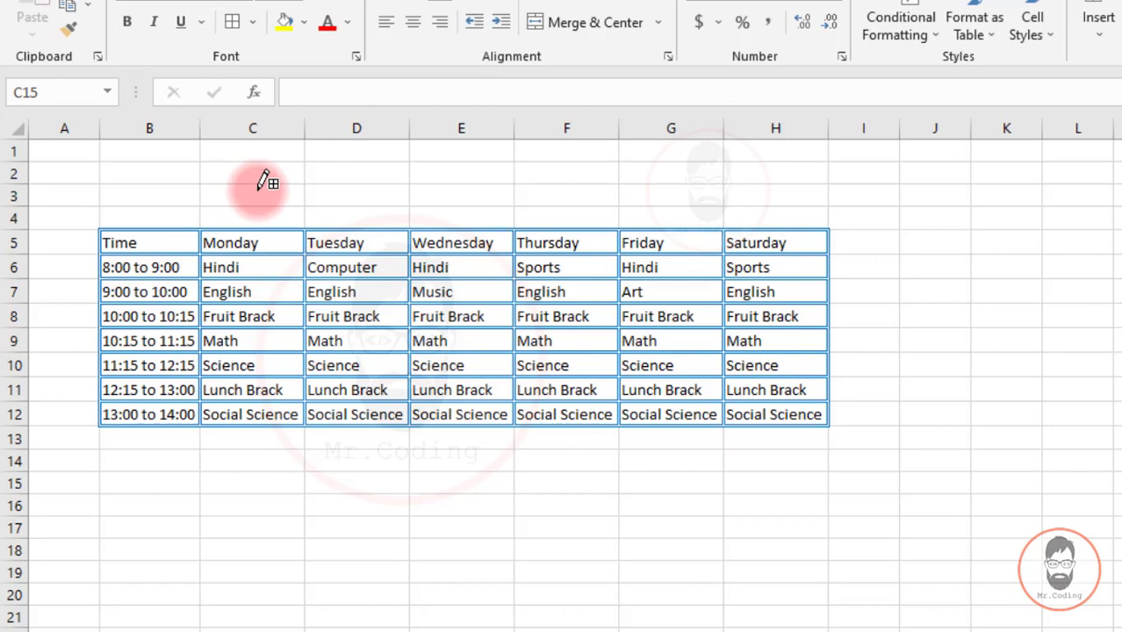
key(Escape)
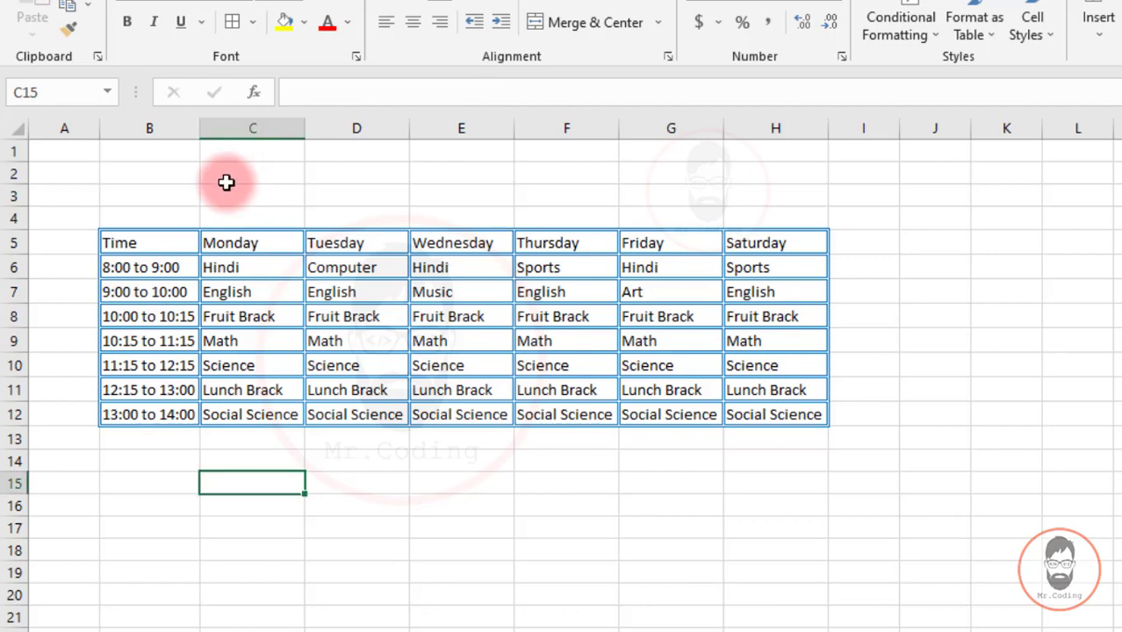
mouse_move(137, 245)
mouse_down()
mouse_move(697, 363)
mouse_move(779, 413)
mouse_up()
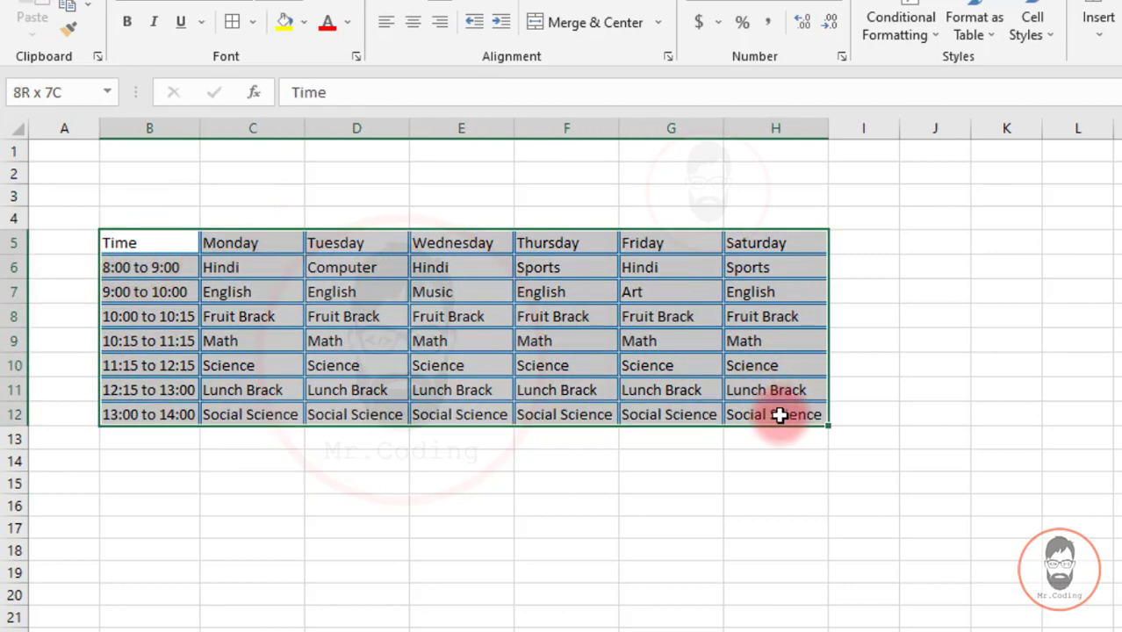
click(252, 23)
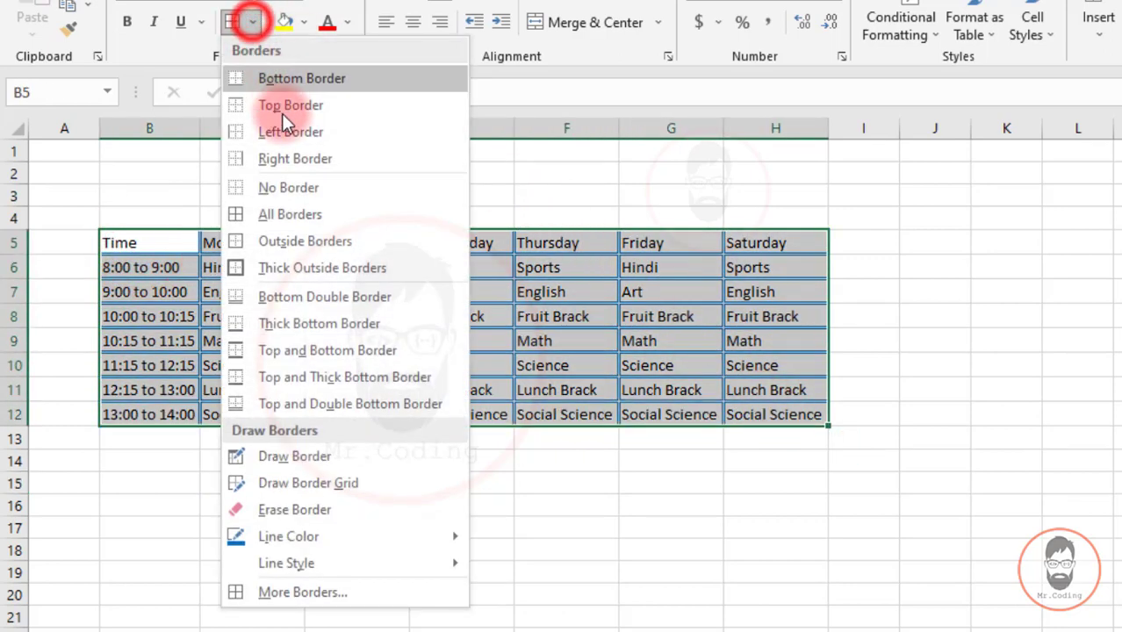
click(279, 212)
click(207, 490)
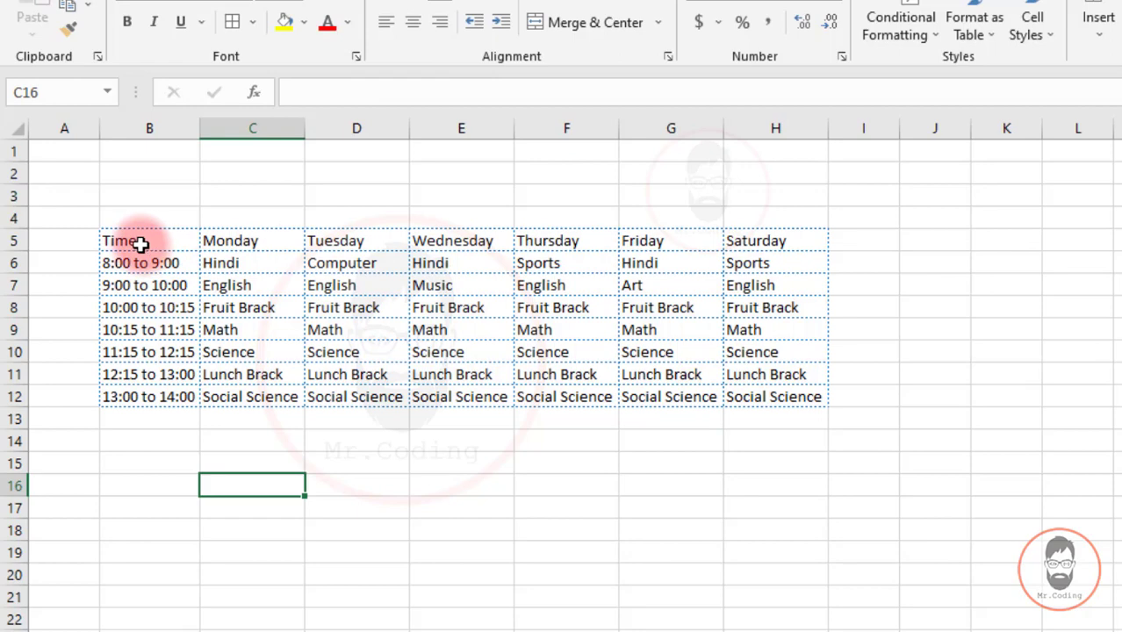
- Set the border line style to the thin solid line and apply All Borders to timetable cells B5 to H12
drag(144, 244, 746, 392)
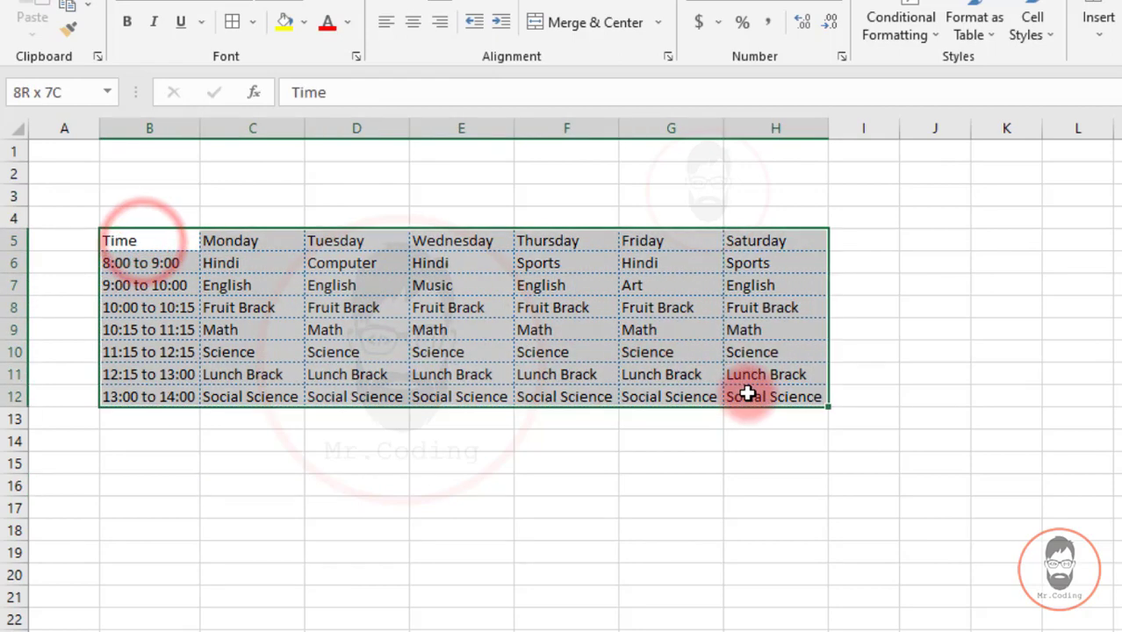
click(250, 26)
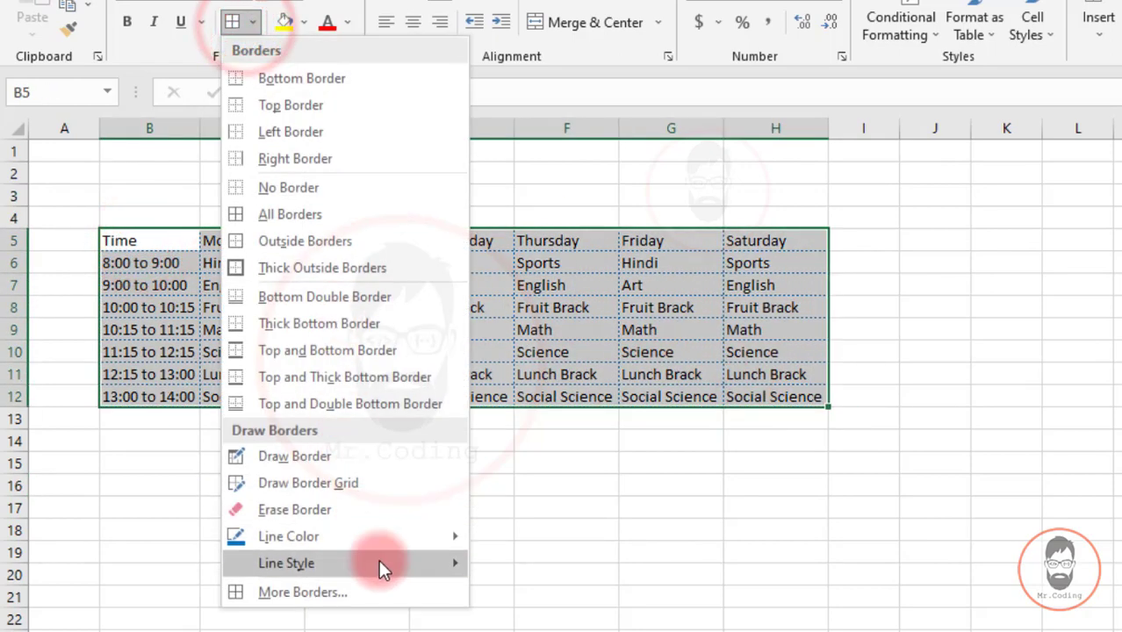
mouse_move(379, 560)
click(549, 328)
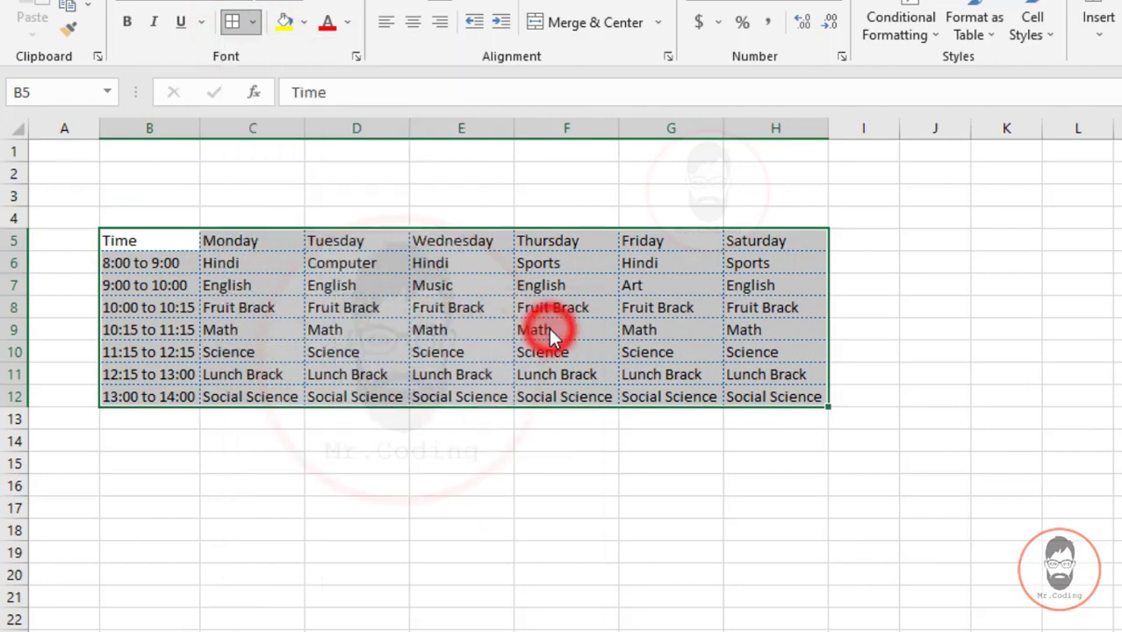
click(227, 22)
click(244, 461)
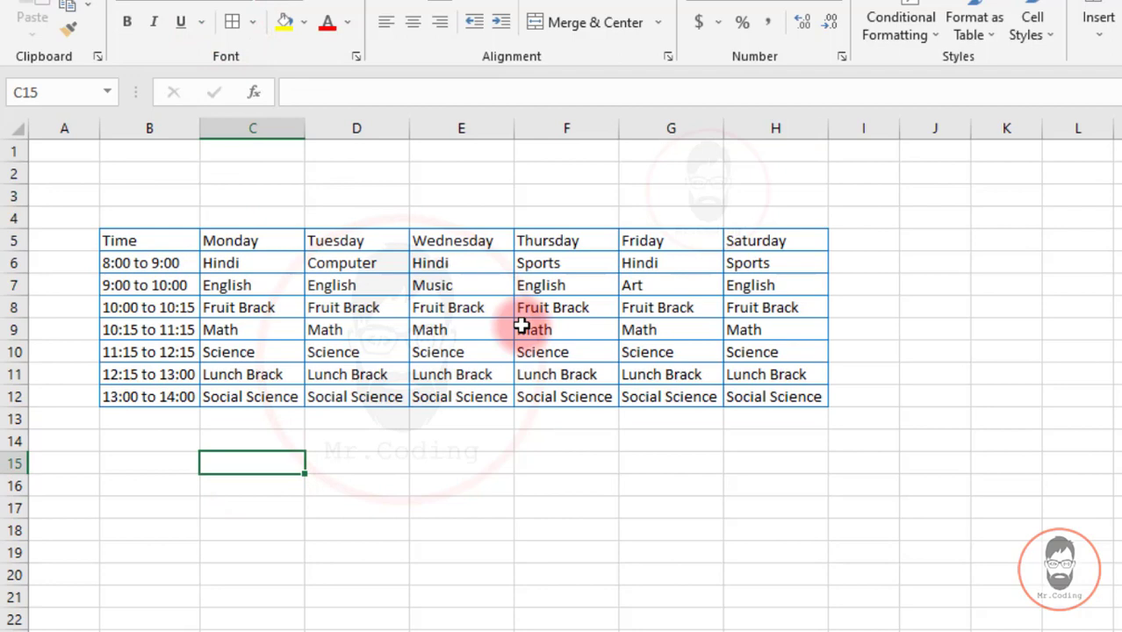
- Draw thick solid blue grid borders on the 10:00 to 10:15 row, B8 to H8, and the 12:15 to 13:00 row, B11 to H11
drag(141, 307, 779, 301)
click(257, 22)
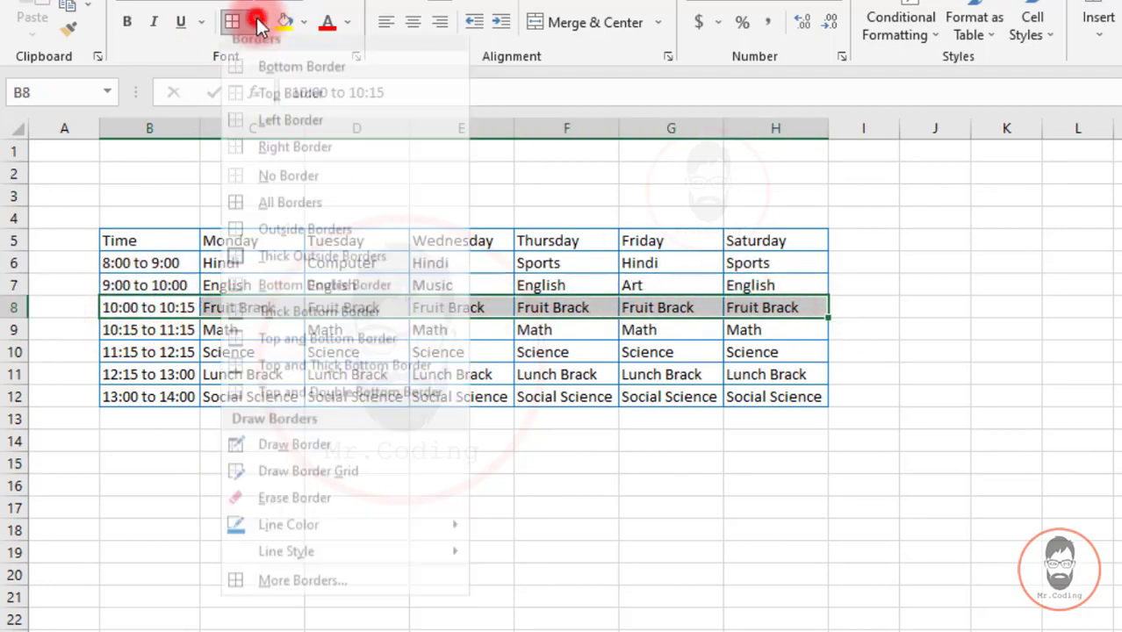
click(354, 563)
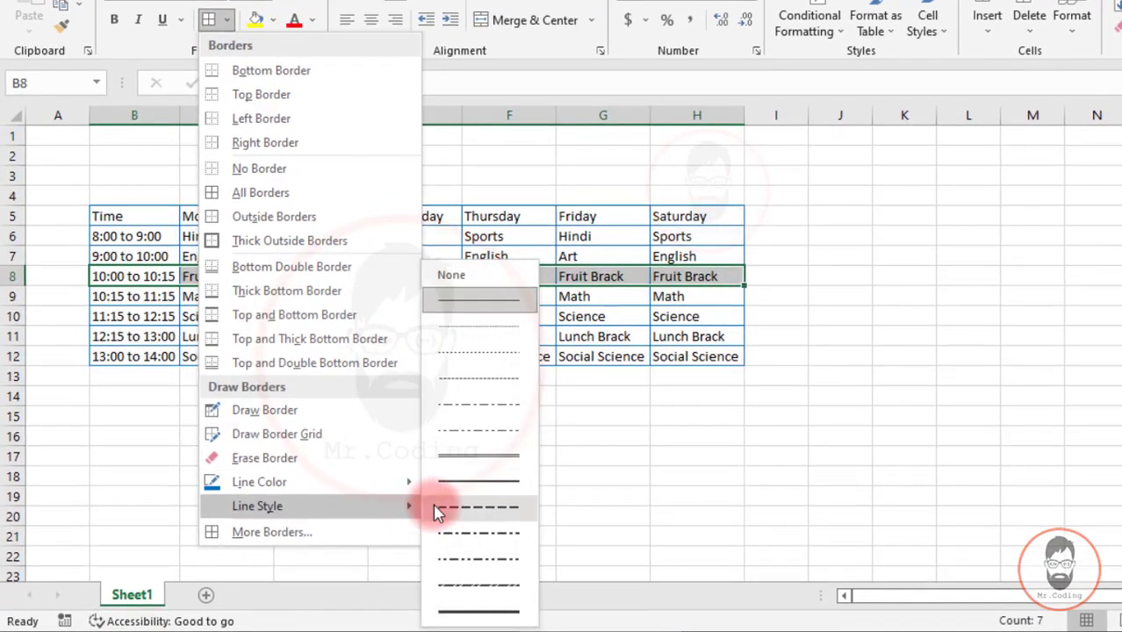
click(467, 618)
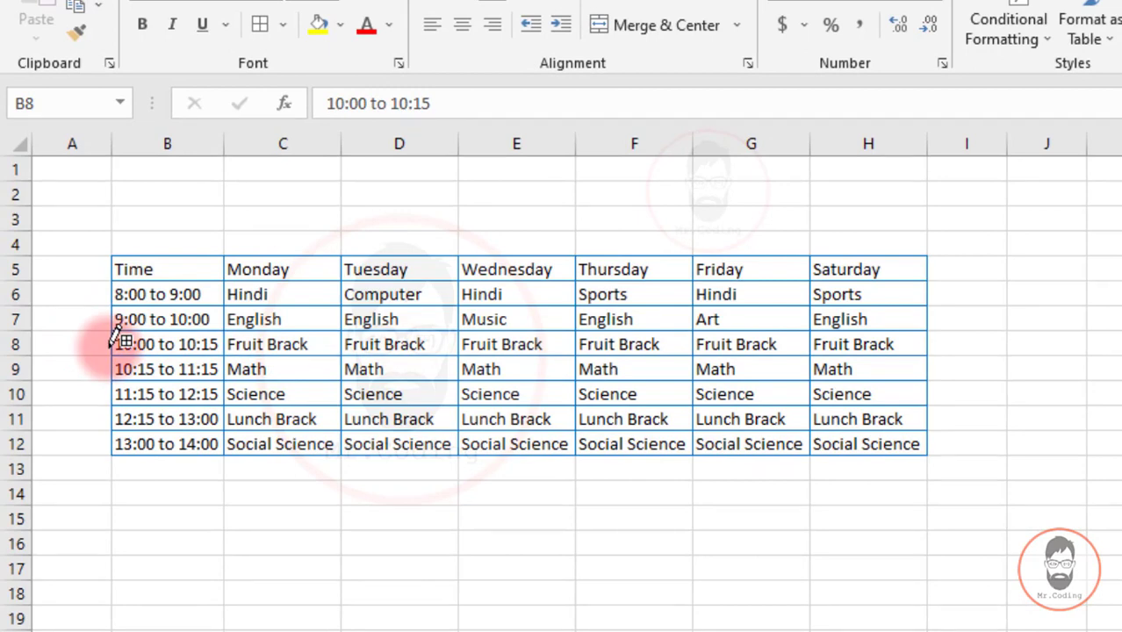
mouse_move(112, 338)
mouse_down()
mouse_move(156, 326)
mouse_move(446, 343)
mouse_move(679, 329)
mouse_move(904, 333)
mouse_up()
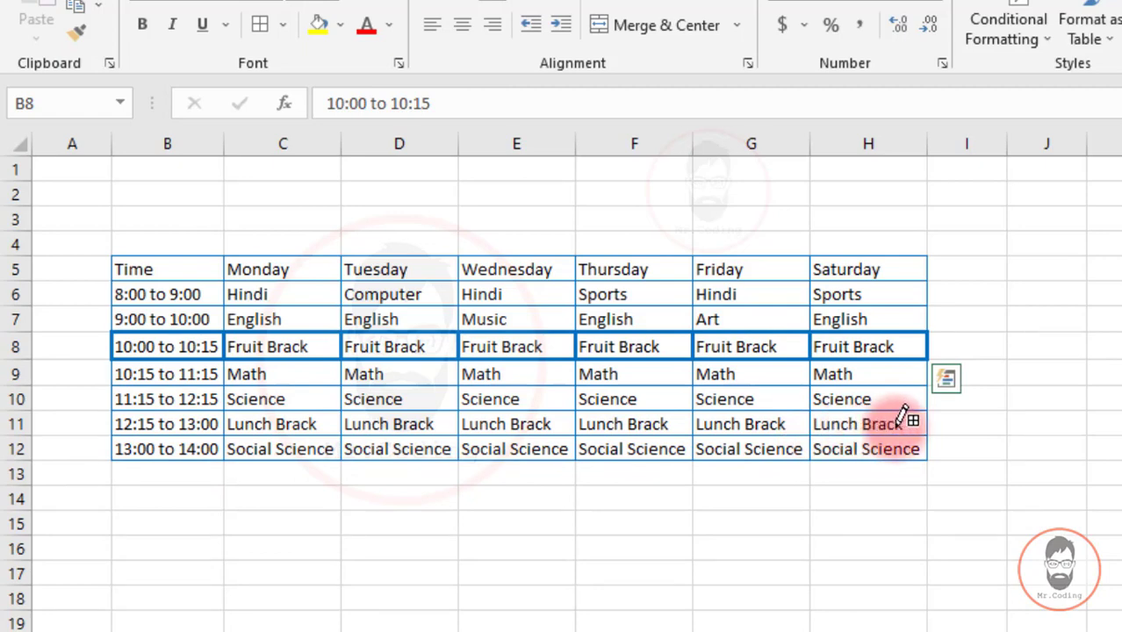
drag(920, 422, 113, 426)
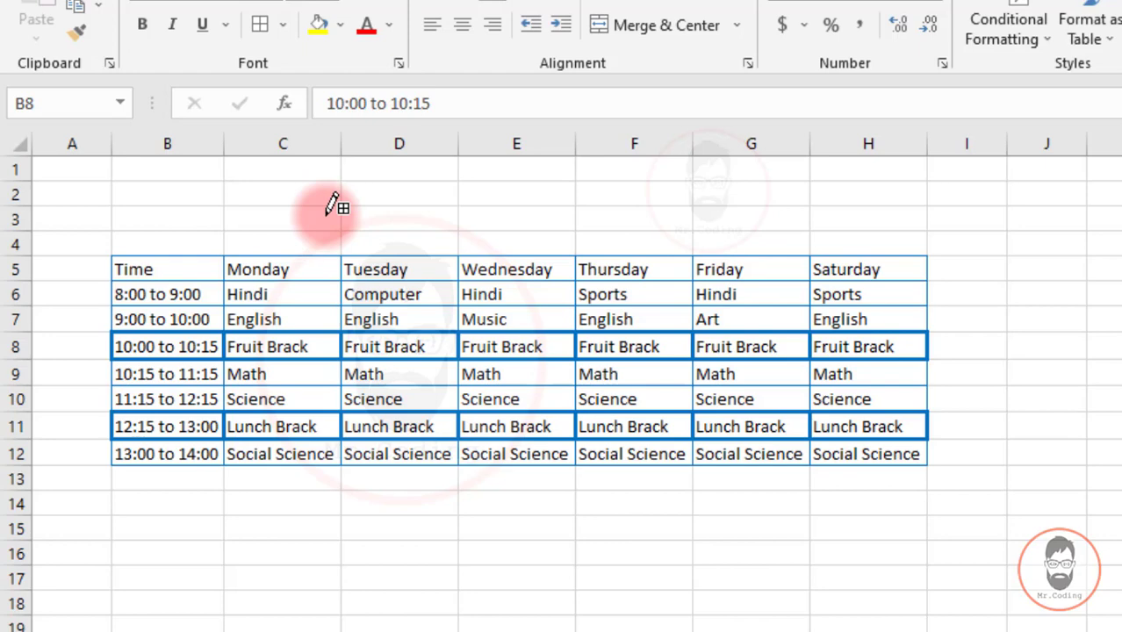
key(Escape)
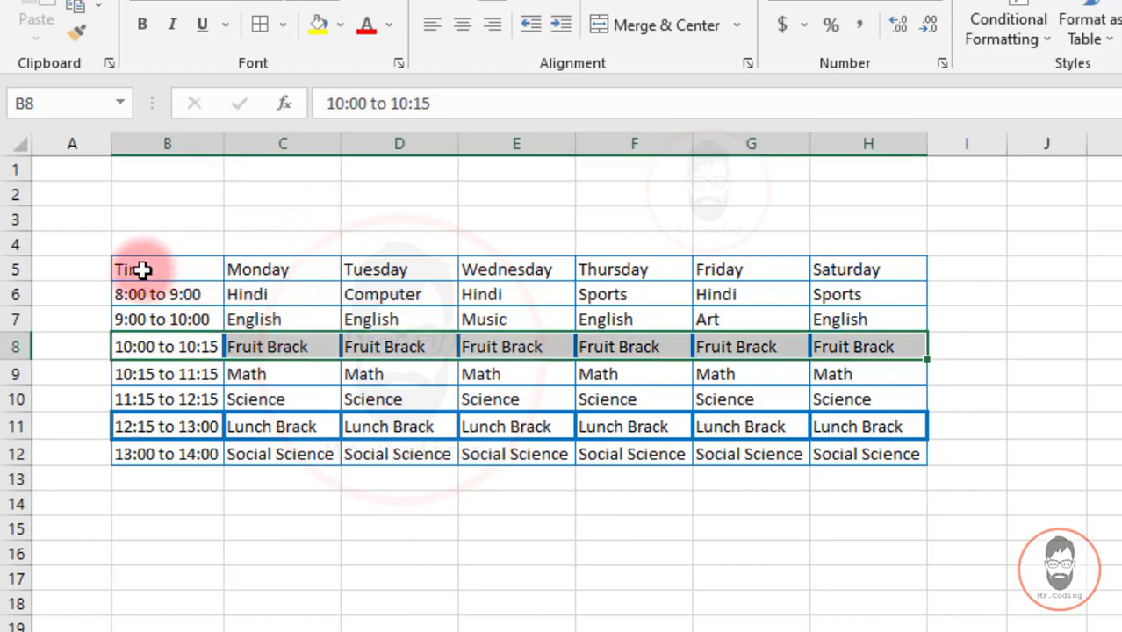
- Apply All Borders in the thick solid blue line style to the whole timetable, cells B5 to H12
drag(143, 269, 857, 455)
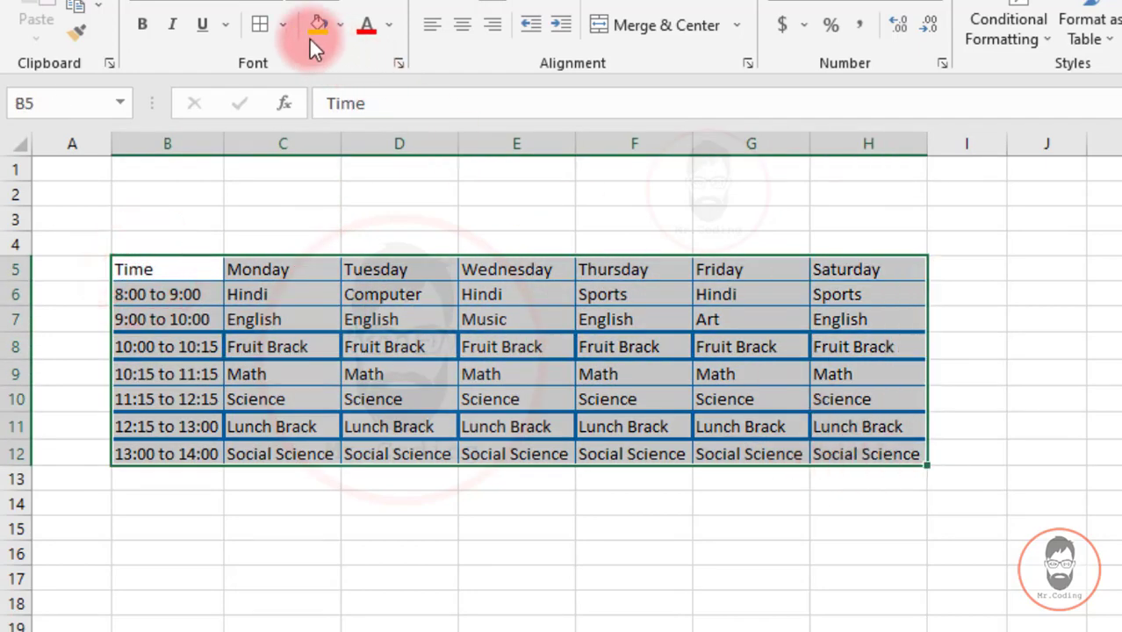
click(283, 25)
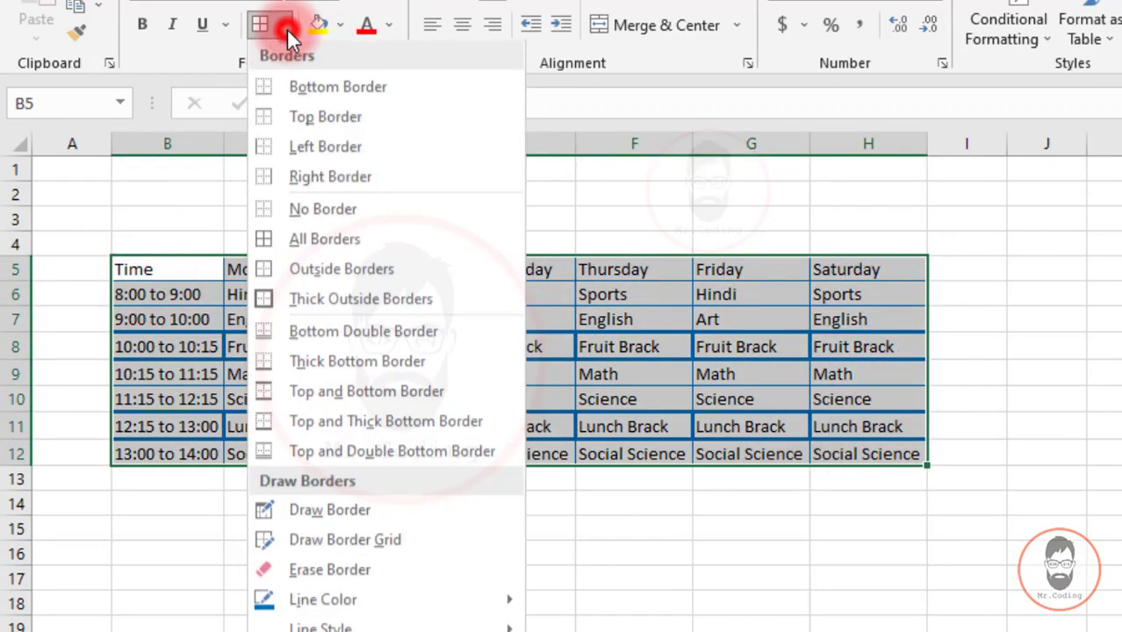
click(327, 242)
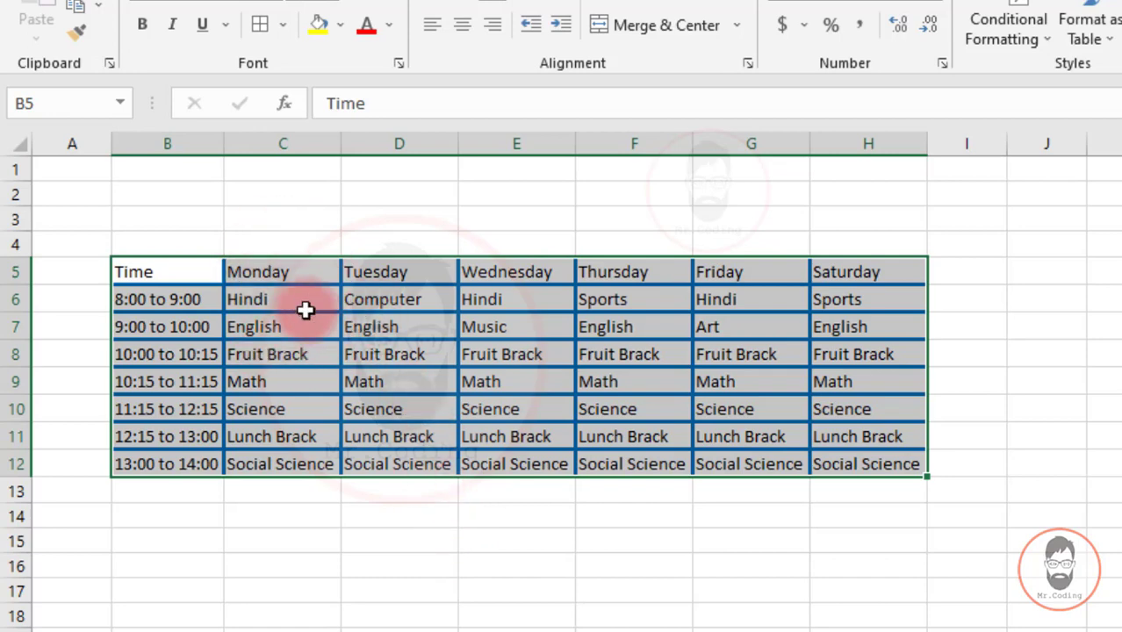
- Change the border line style back to the thin solid line and reapply All Borders to the timetable, cells B5 to H12
click(281, 30)
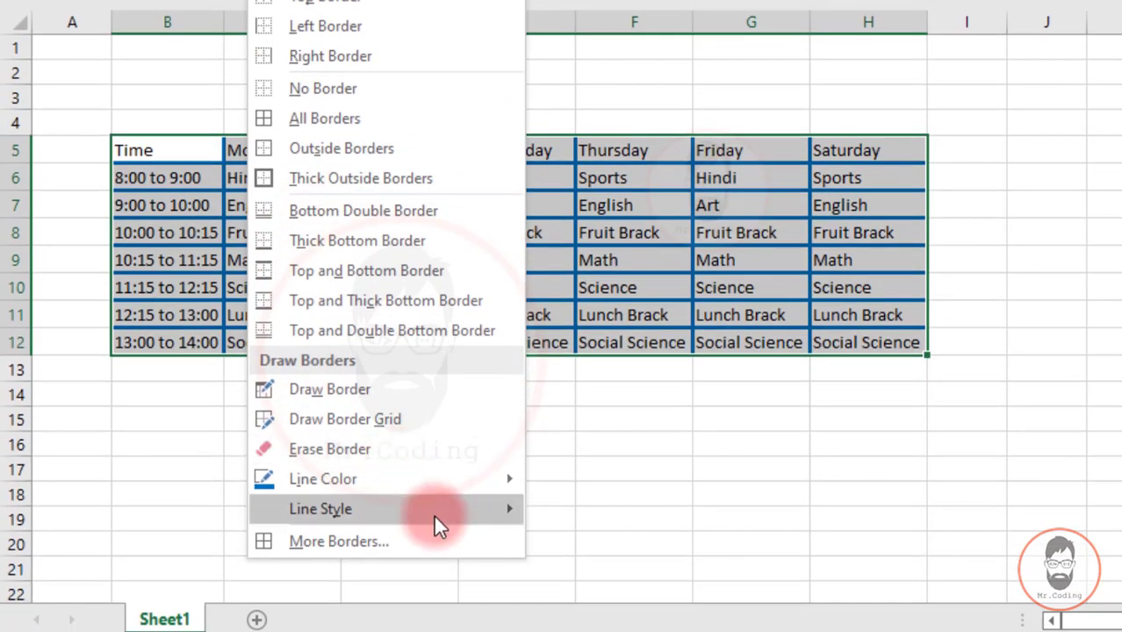
mouse_move(436, 609)
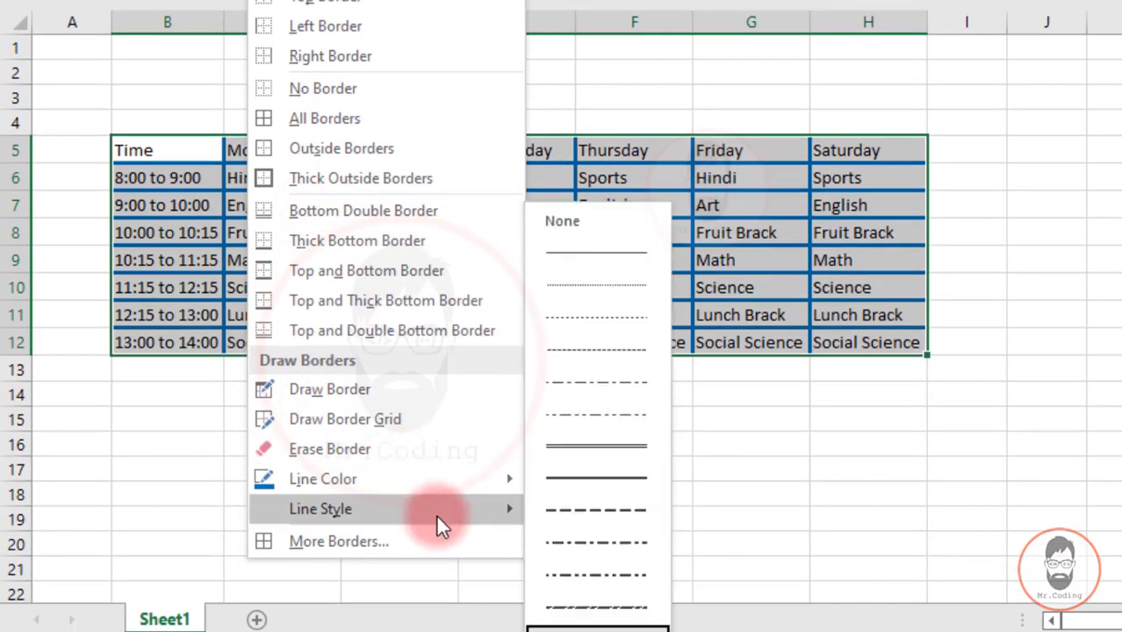
click(611, 255)
click(281, 46)
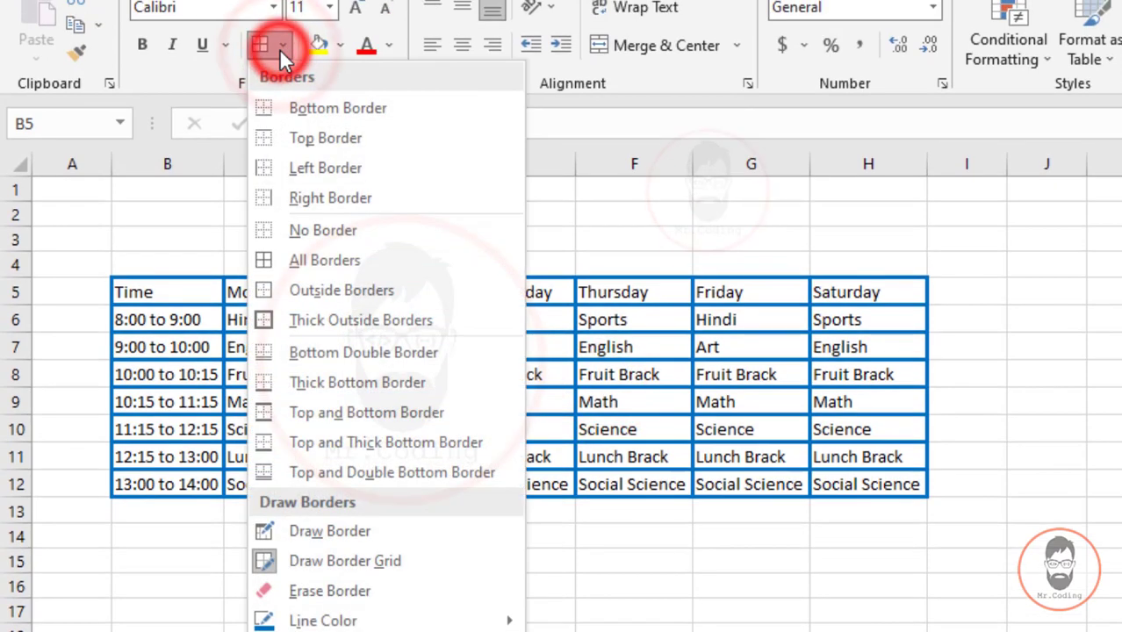
click(332, 261)
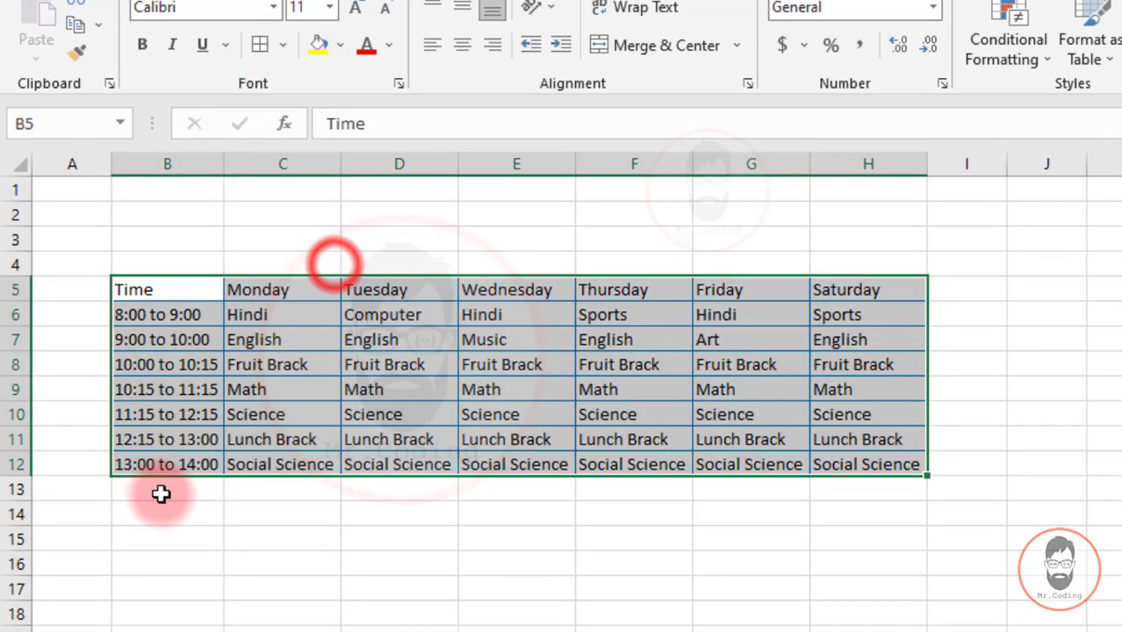
drag(324, 550, 323, 566)
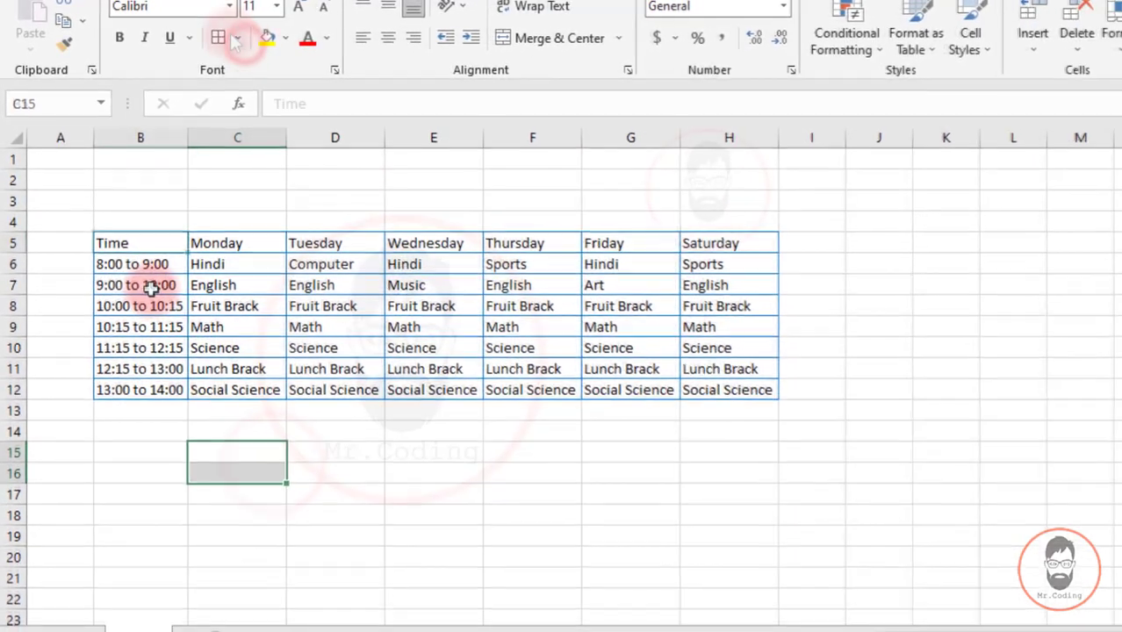
- Open the Format Cells border settings for cell B5 and look through the Number, Alignment, Font, Fill and Protection settings before returning to Border
click(281, 46)
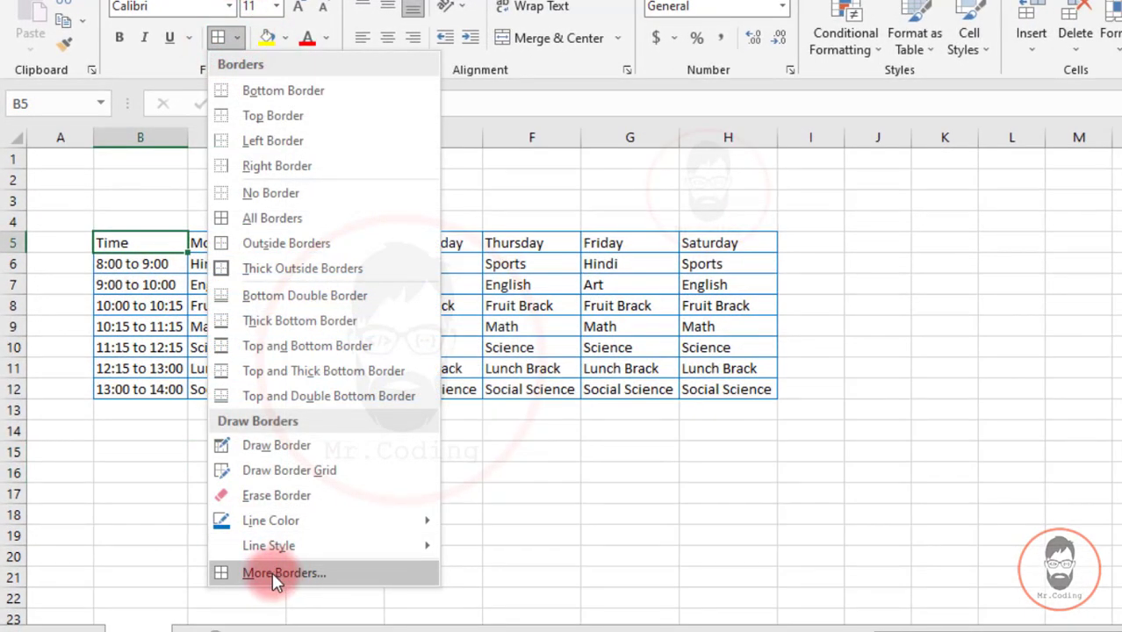
click(274, 573)
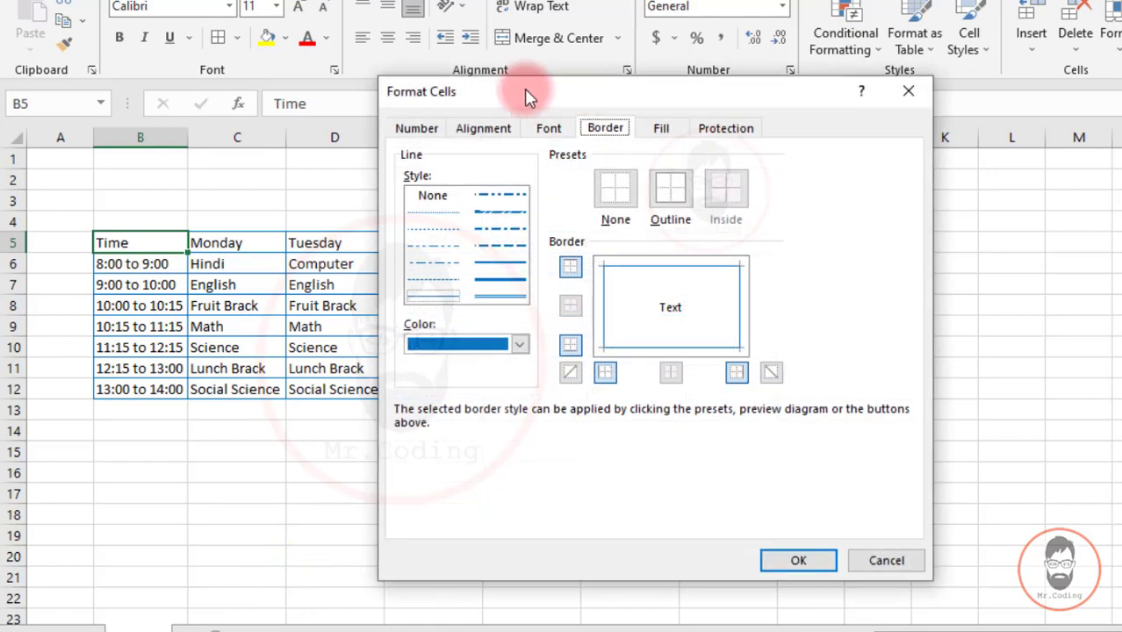
drag(568, 99, 670, 85)
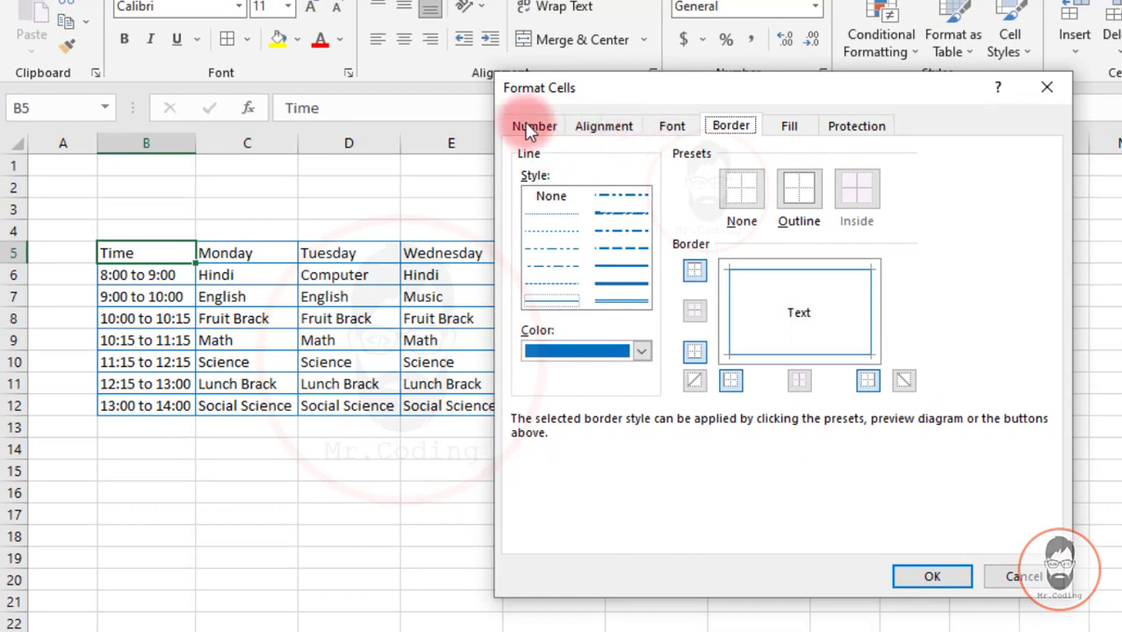
click(533, 127)
click(604, 125)
click(676, 127)
click(790, 129)
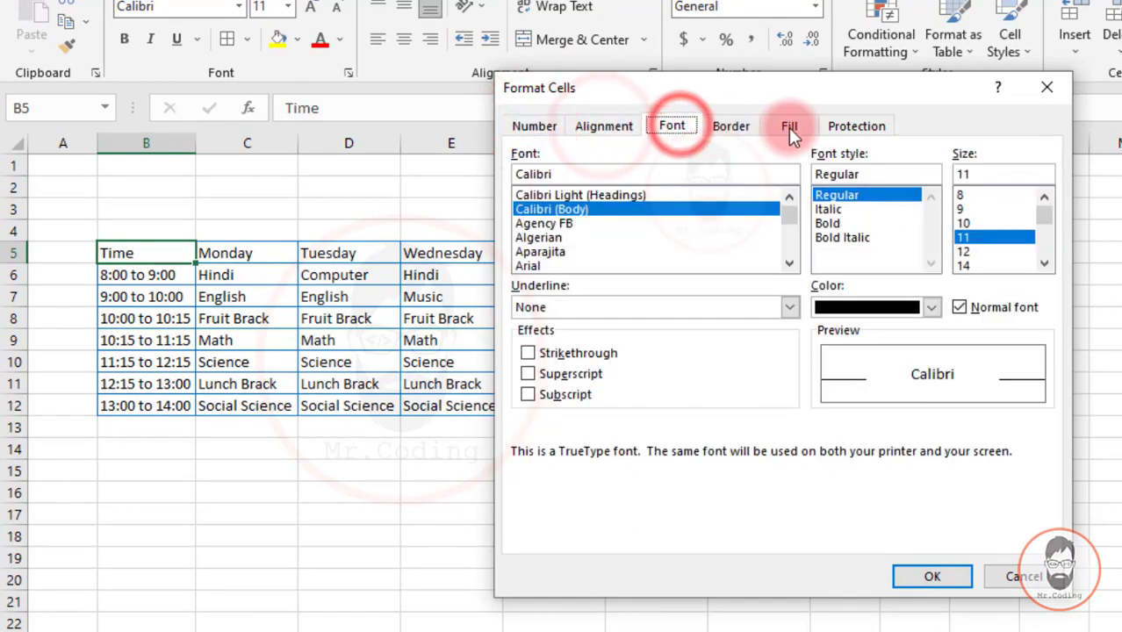
click(849, 129)
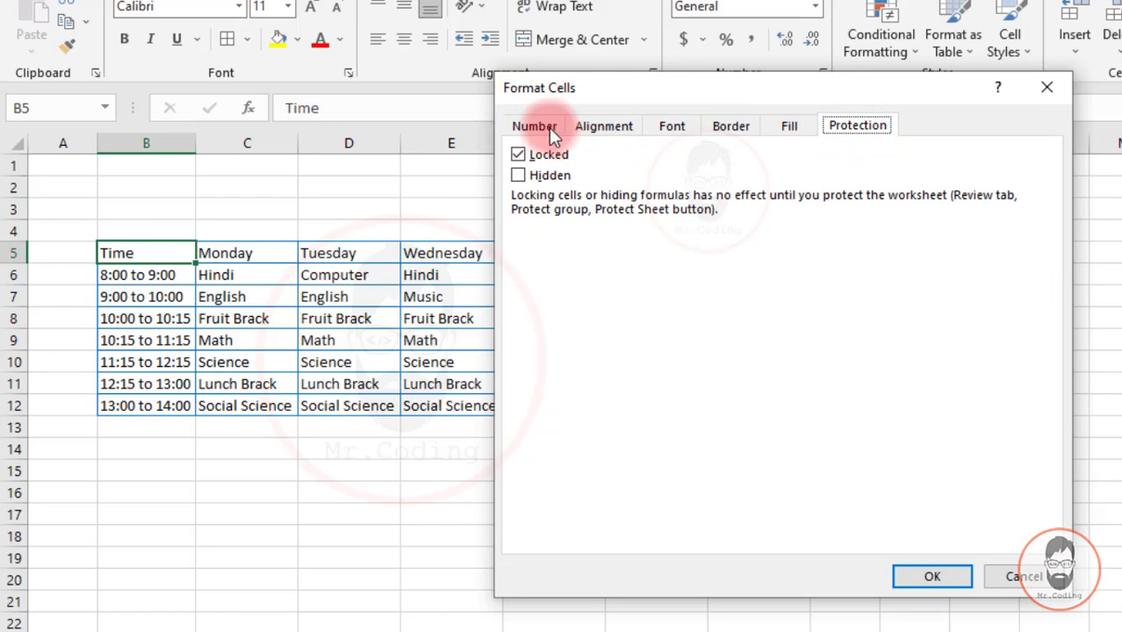
click(731, 126)
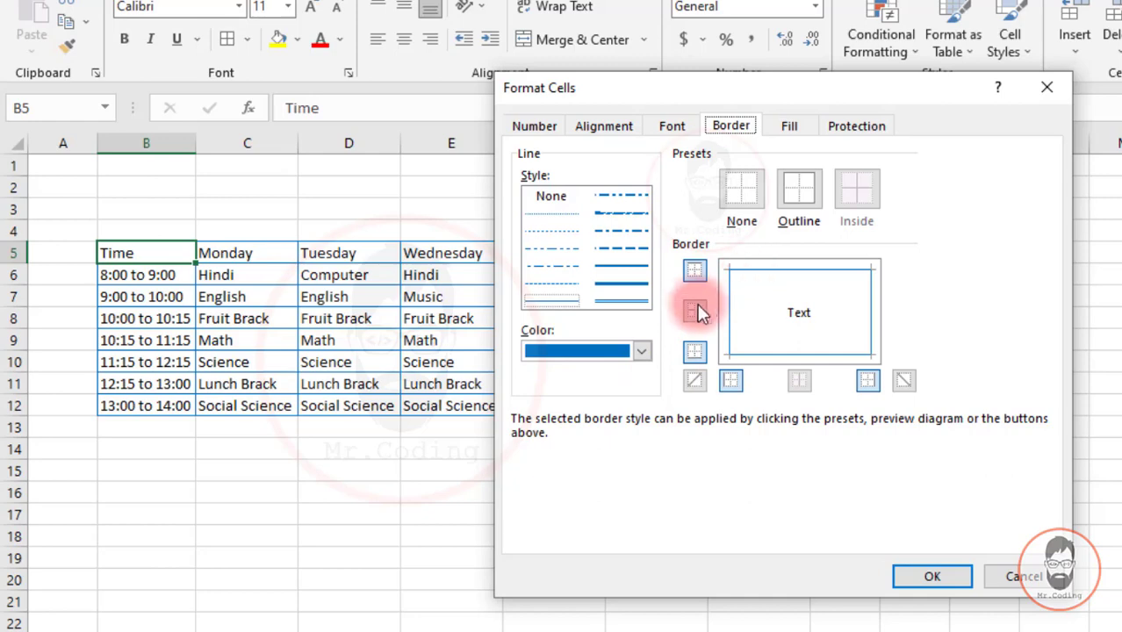
- Try the Outline, Inside and None border presets for cell B5 and discard the changes
click(795, 193)
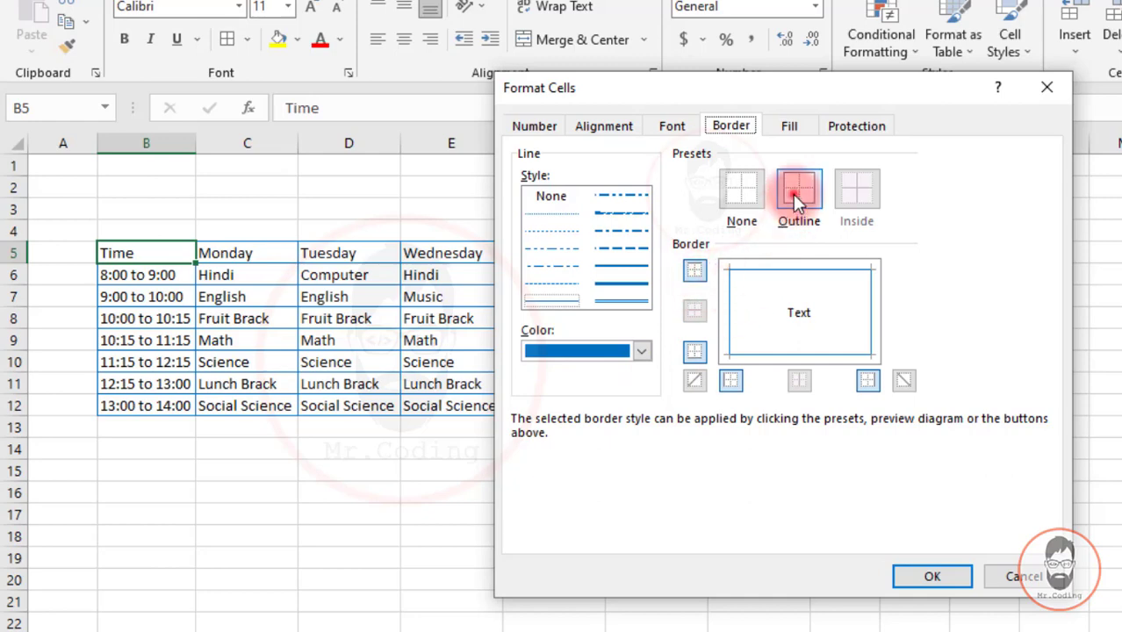
click(849, 195)
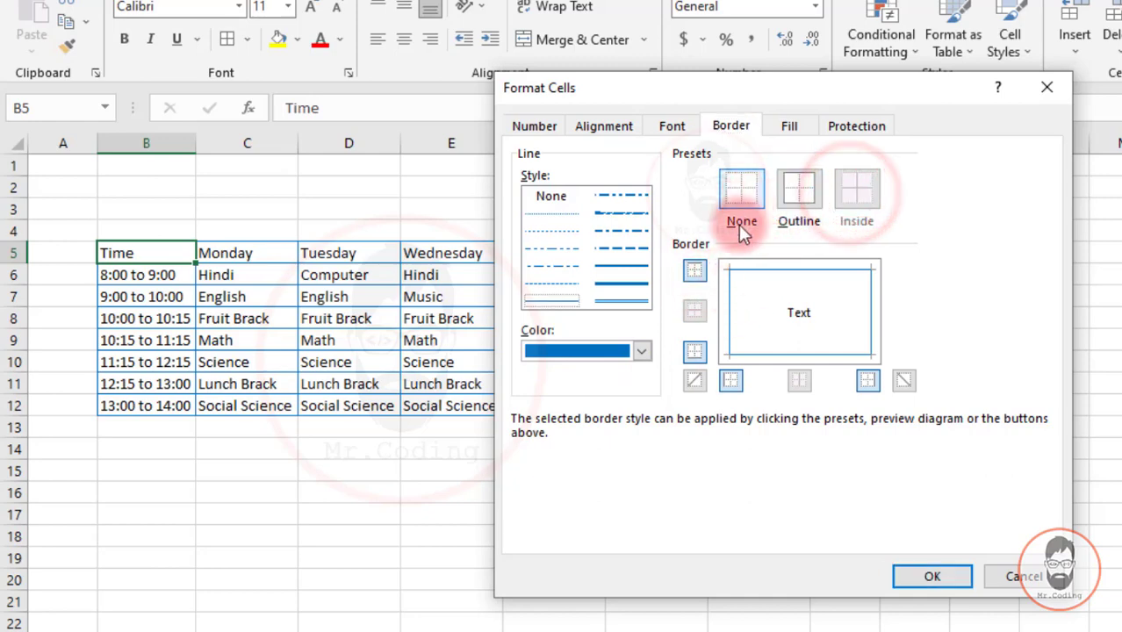
click(740, 193)
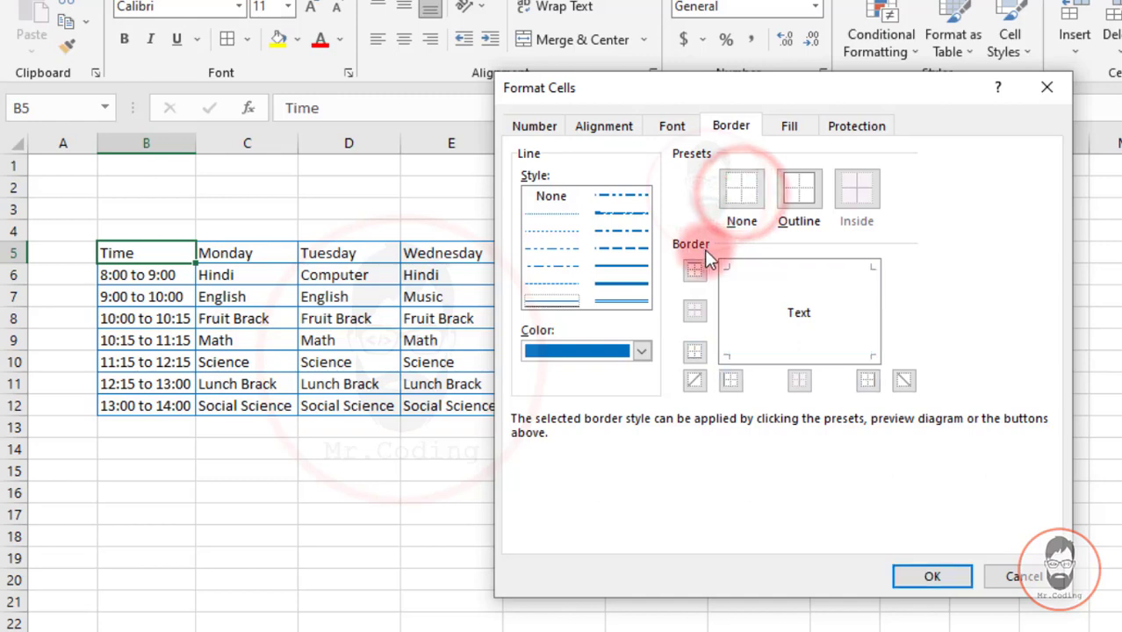
click(1015, 577)
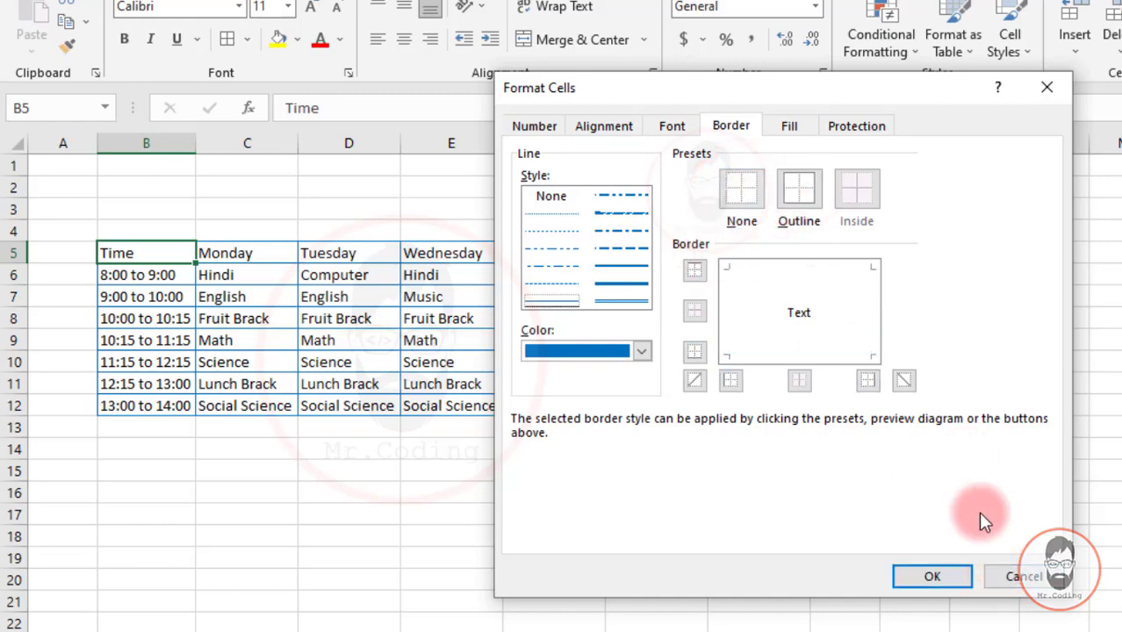
- Review the Format Cells border settings for cell B5 and the available border line styles
click(1043, 87)
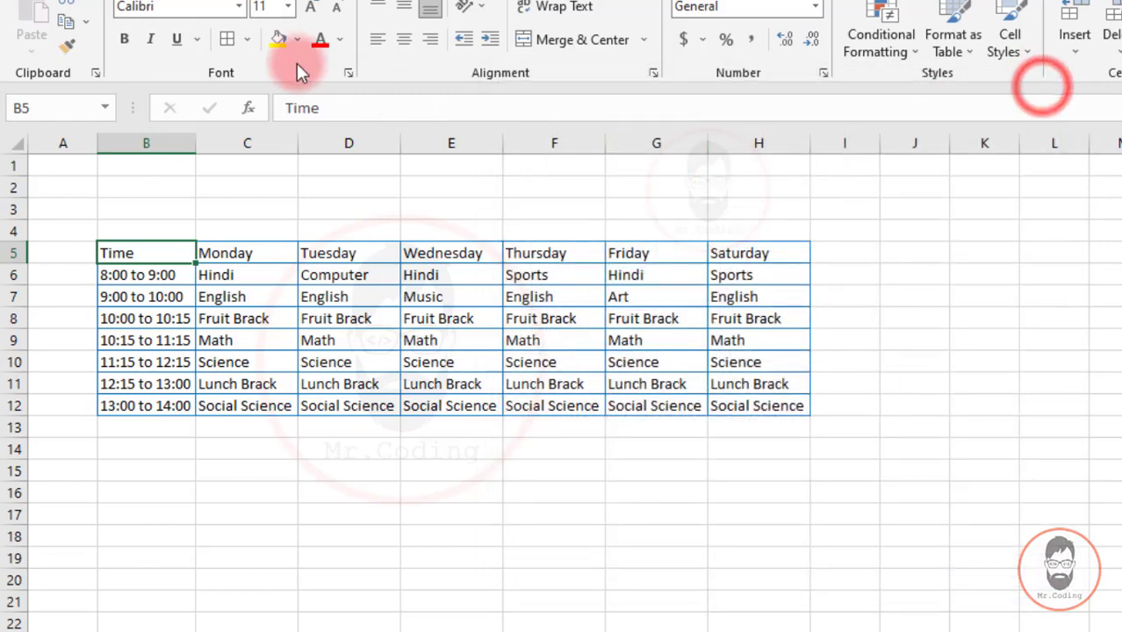
click(247, 39)
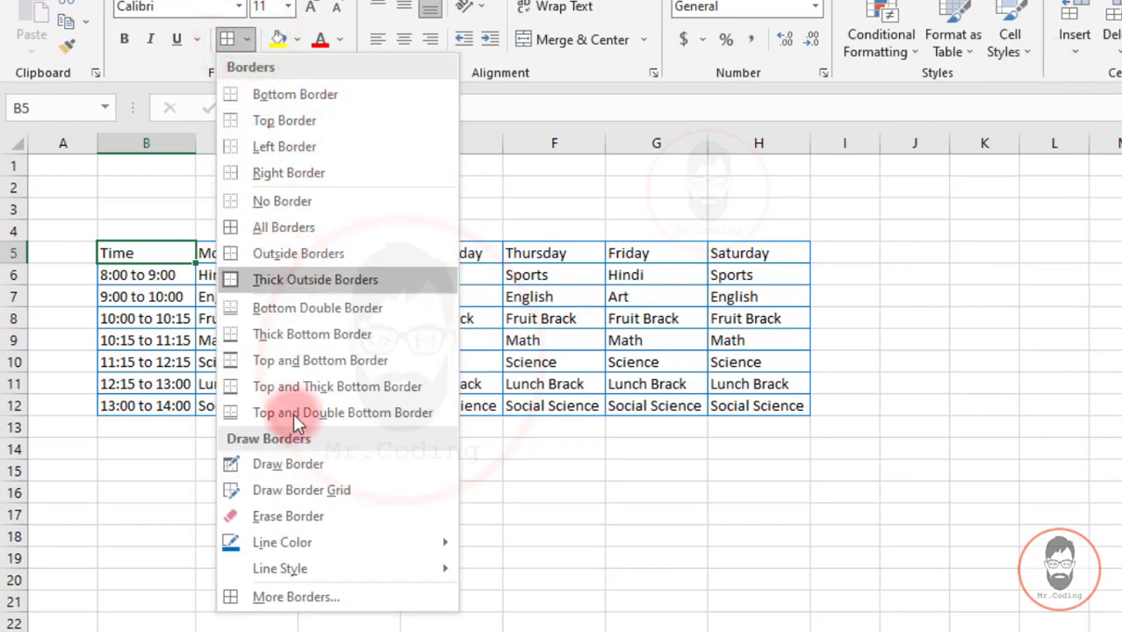
click(303, 594)
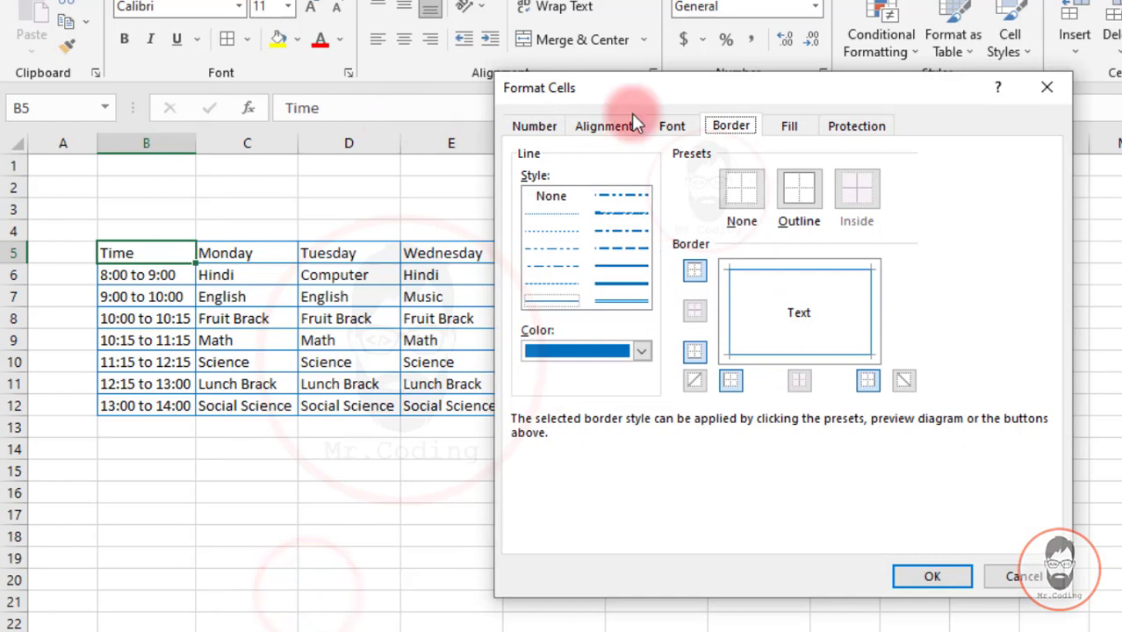
click(1039, 85)
click(247, 42)
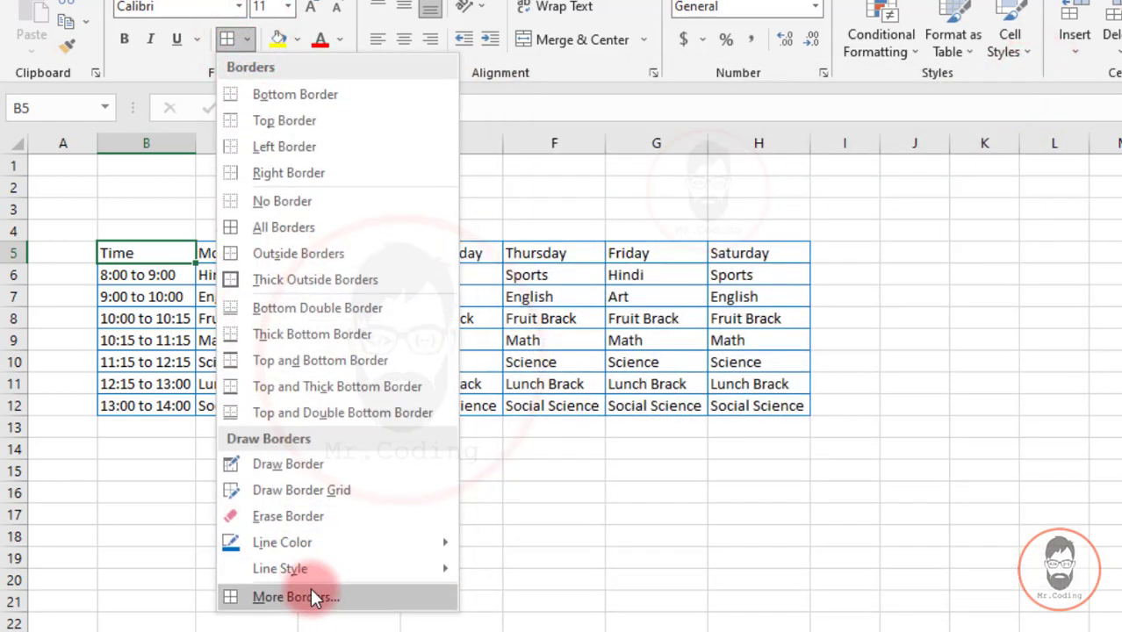
mouse_move(310, 575)
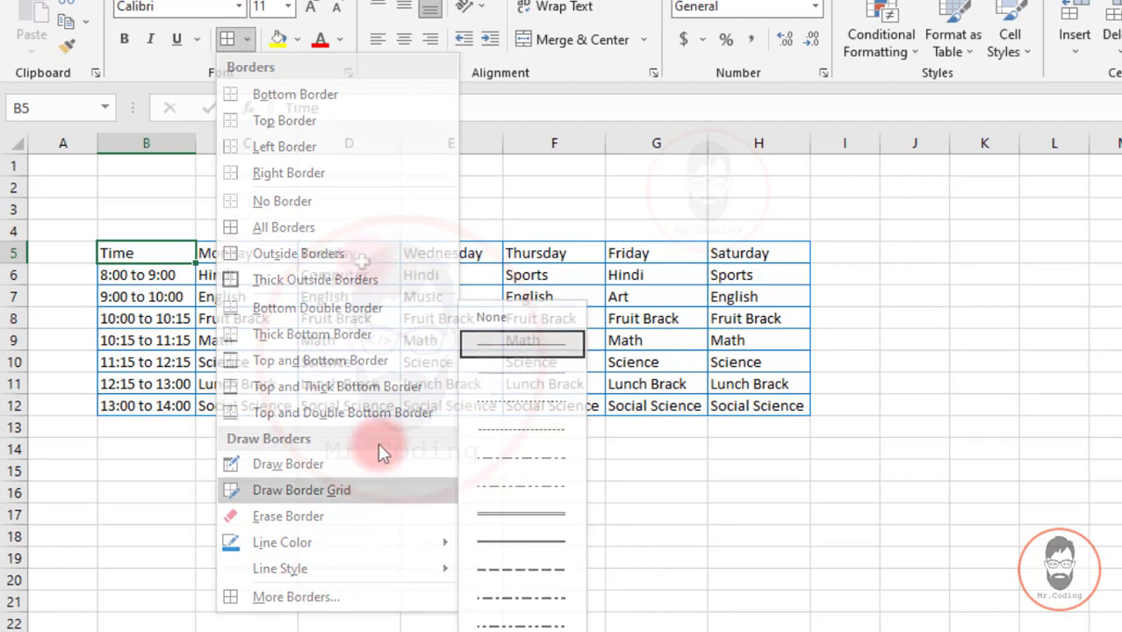
click(206, 255)
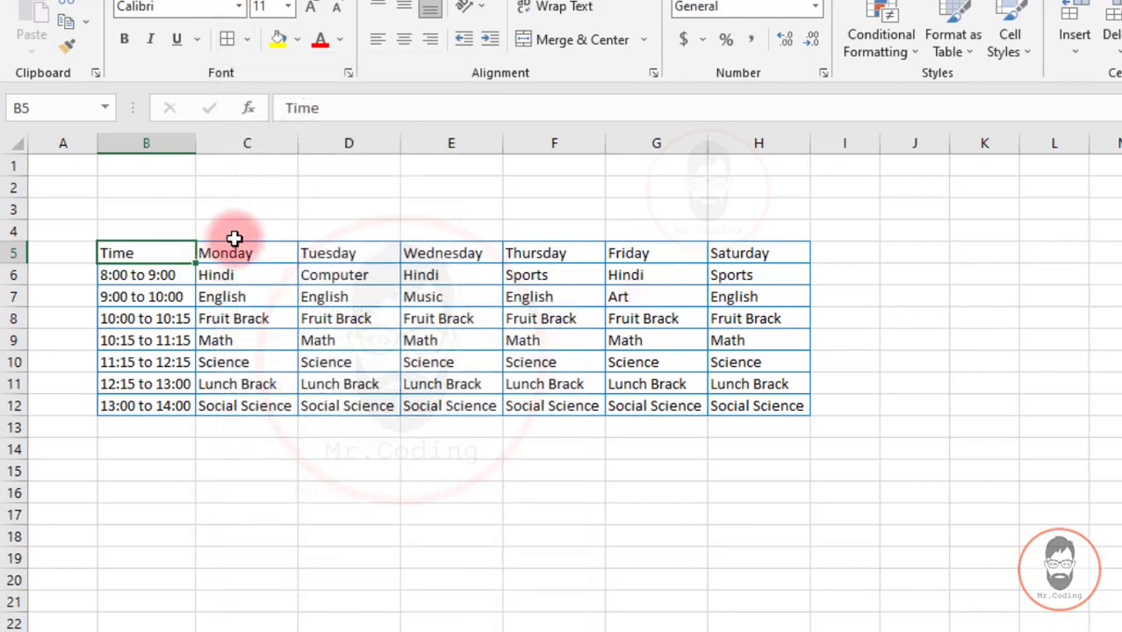
- Draw a diagonal border line across cell B5 from its upper-left corner to its lower-right corner
click(250, 38)
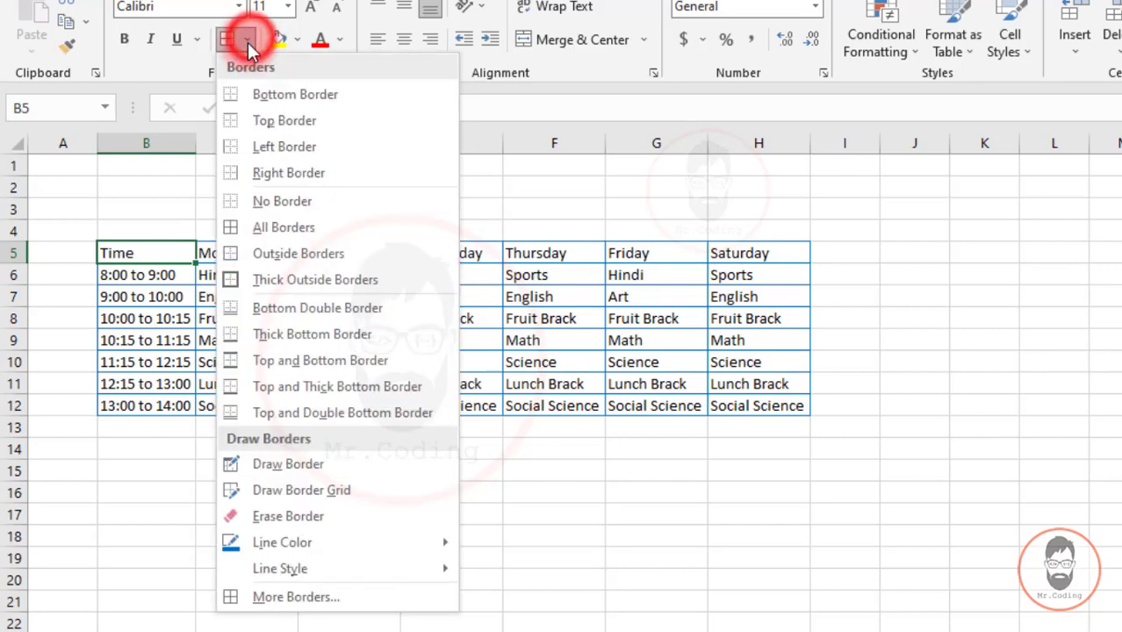
click(293, 464)
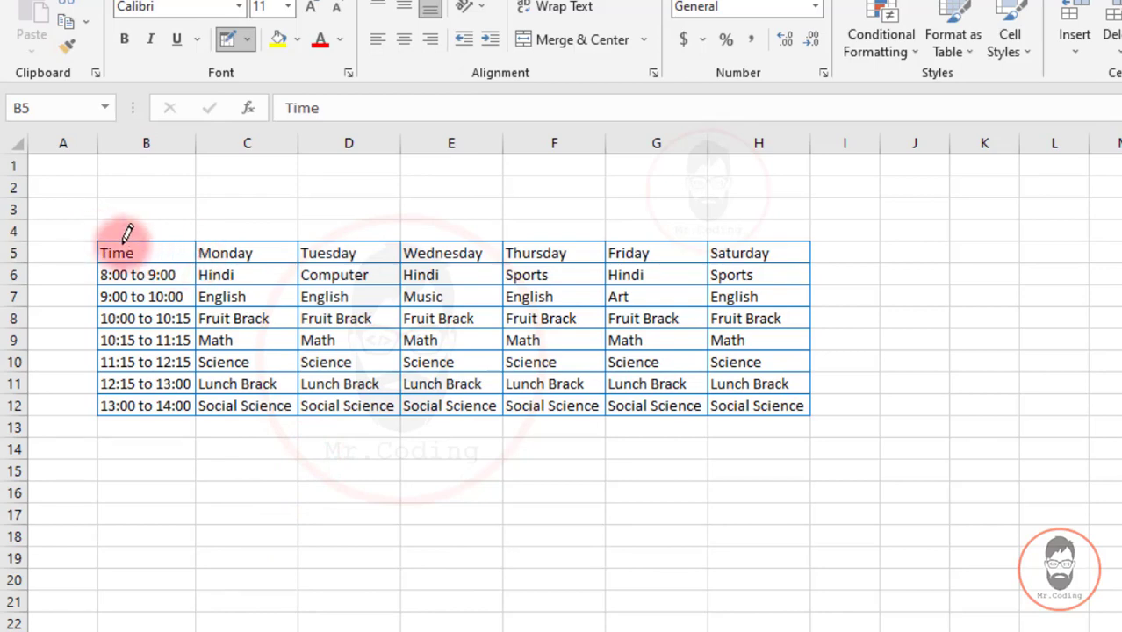
drag(104, 241, 196, 261)
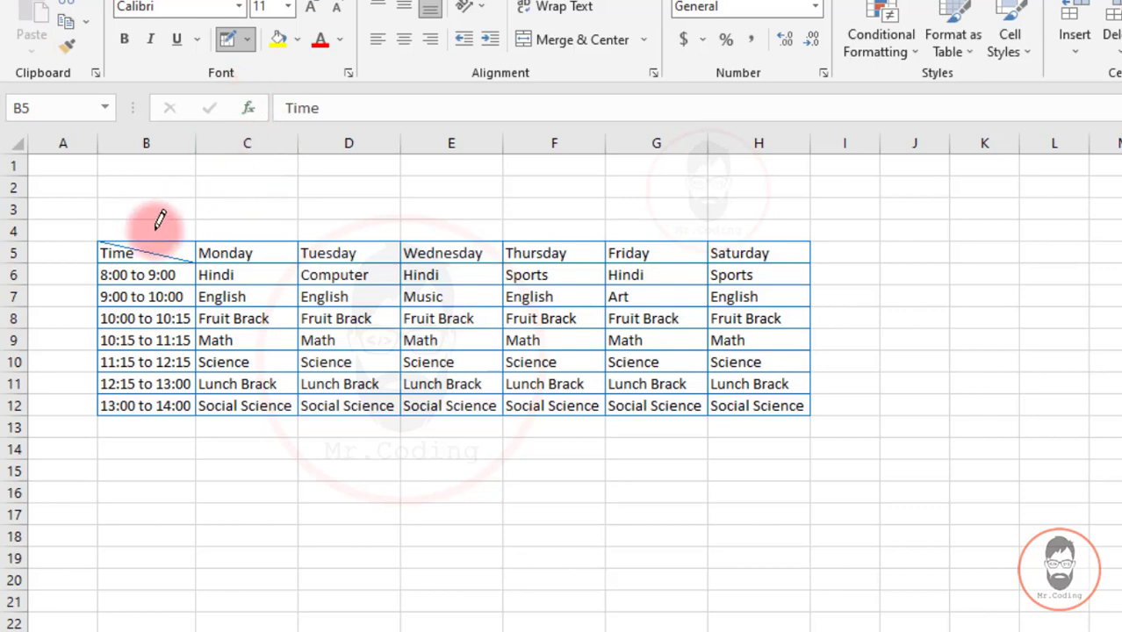
click(227, 38)
- Extend the heading in cell B5 to read "Time in Hours"
double_click(146, 251)
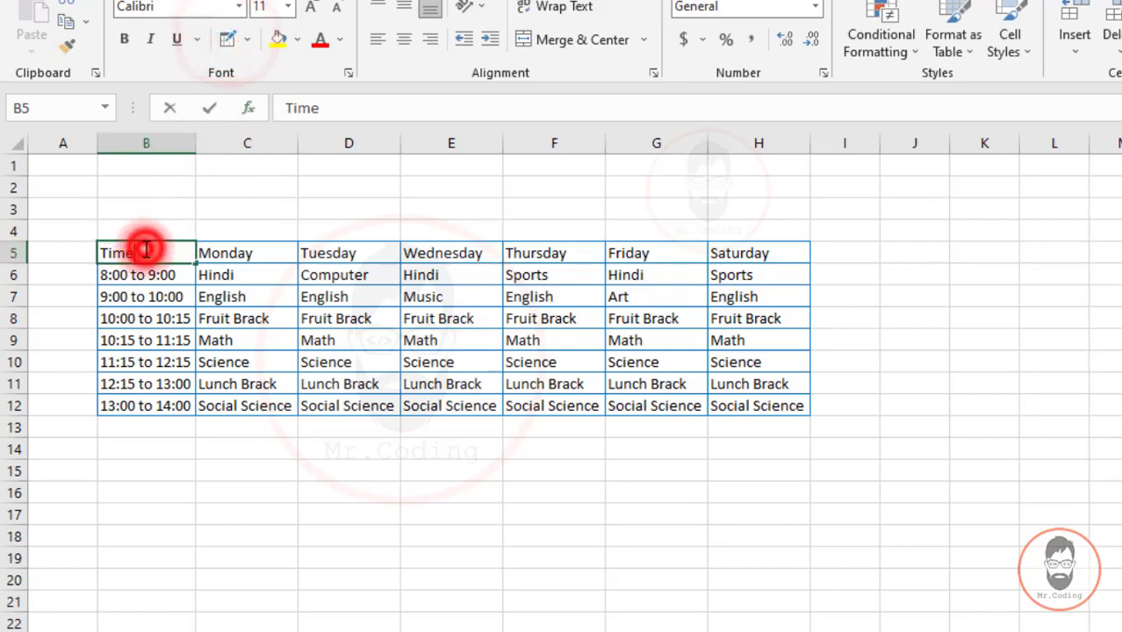
text(in)
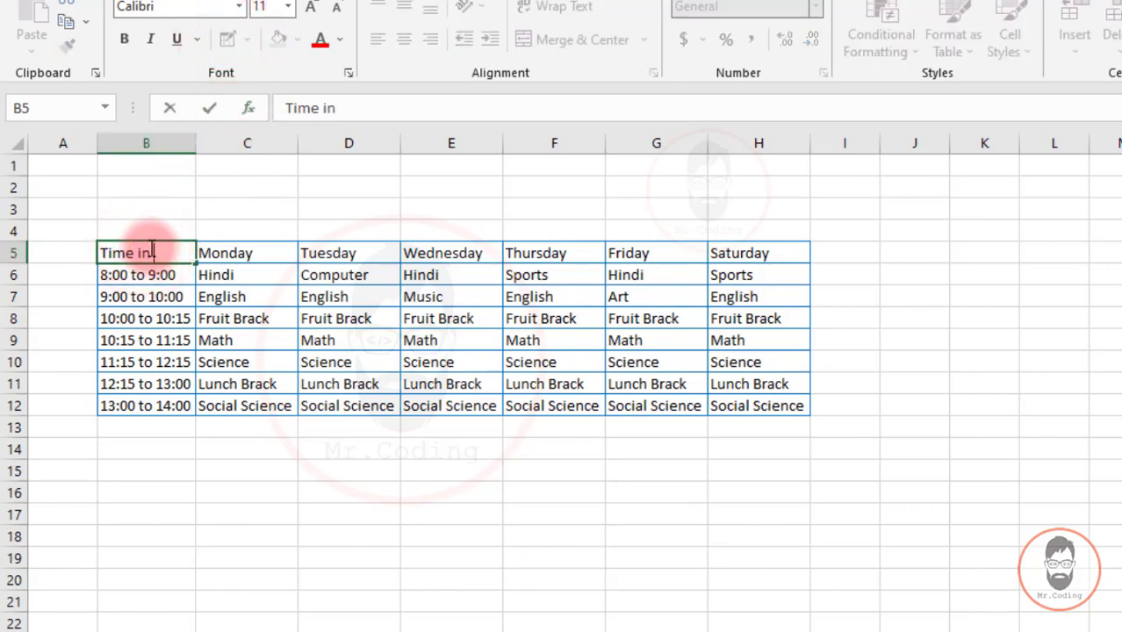
text( Hours)
key(Return)
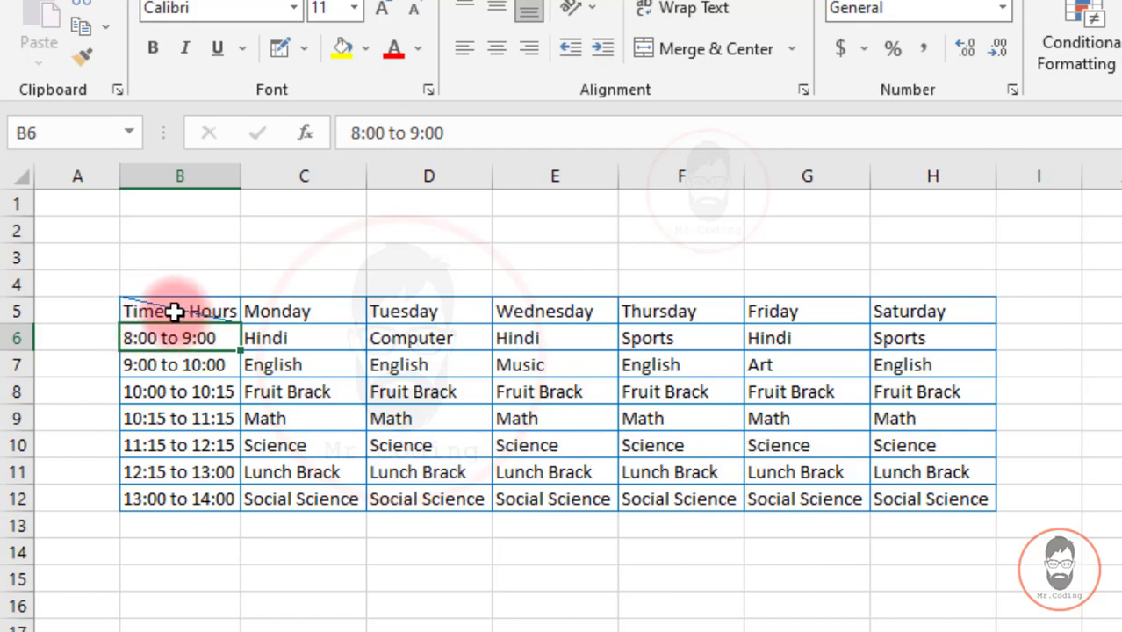
- Remove "in Hours" from the heading in cell B5, leaving only "Time"
click(176, 309)
drag(474, 132, 397, 141)
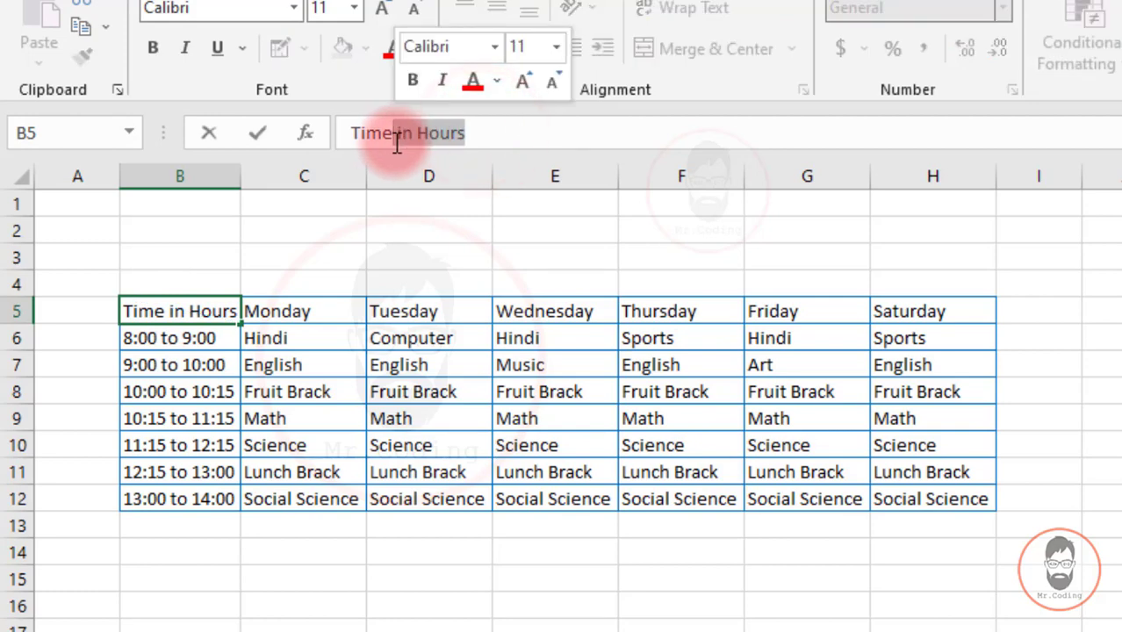
key(BackSpace)
key(Return)
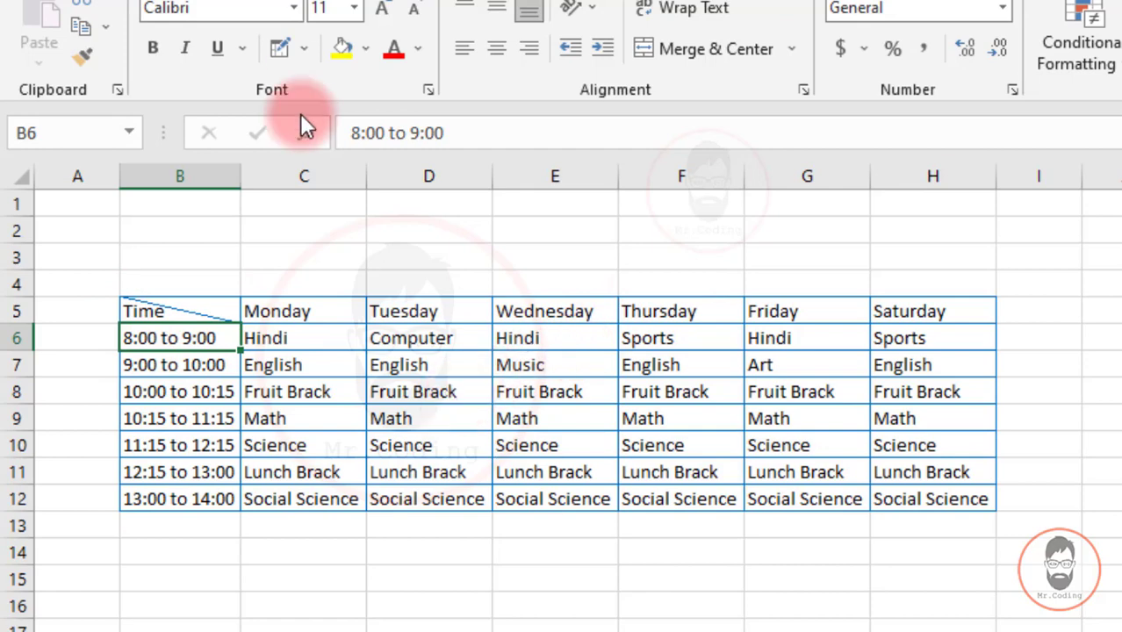
- Look over the border options and open the print preview of the timetable sheet
click(303, 49)
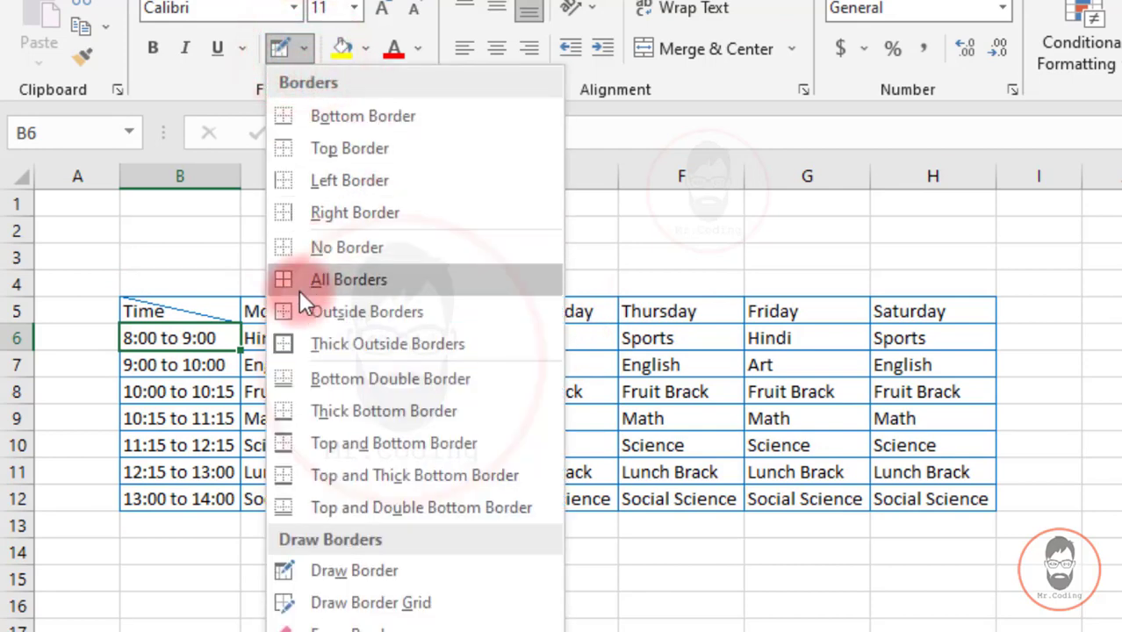
click(143, 342)
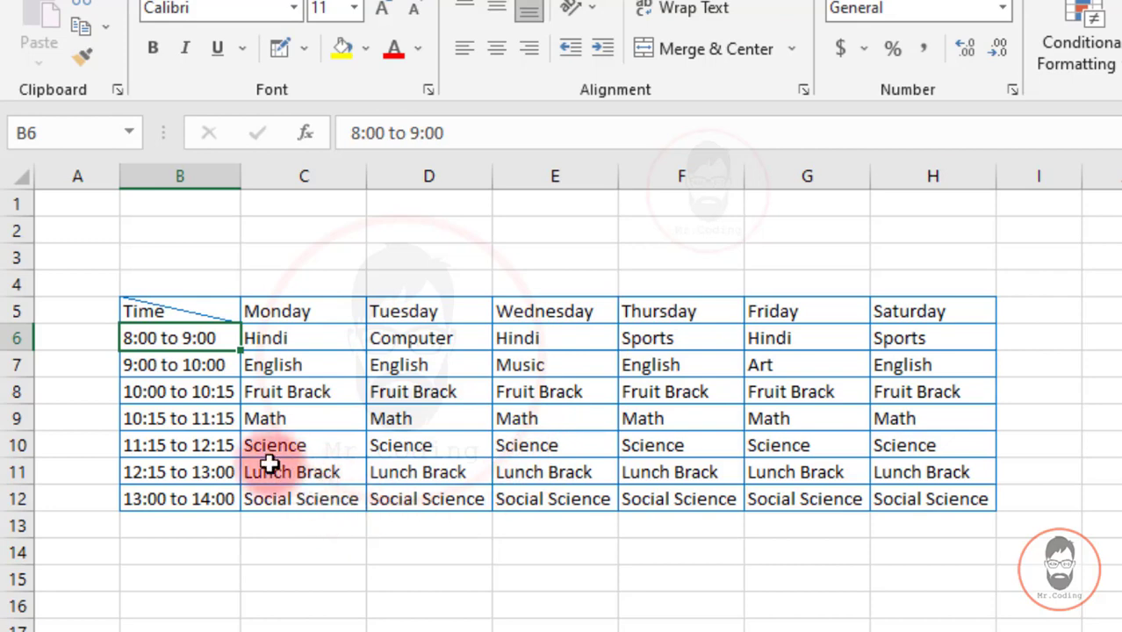
click(205, 448)
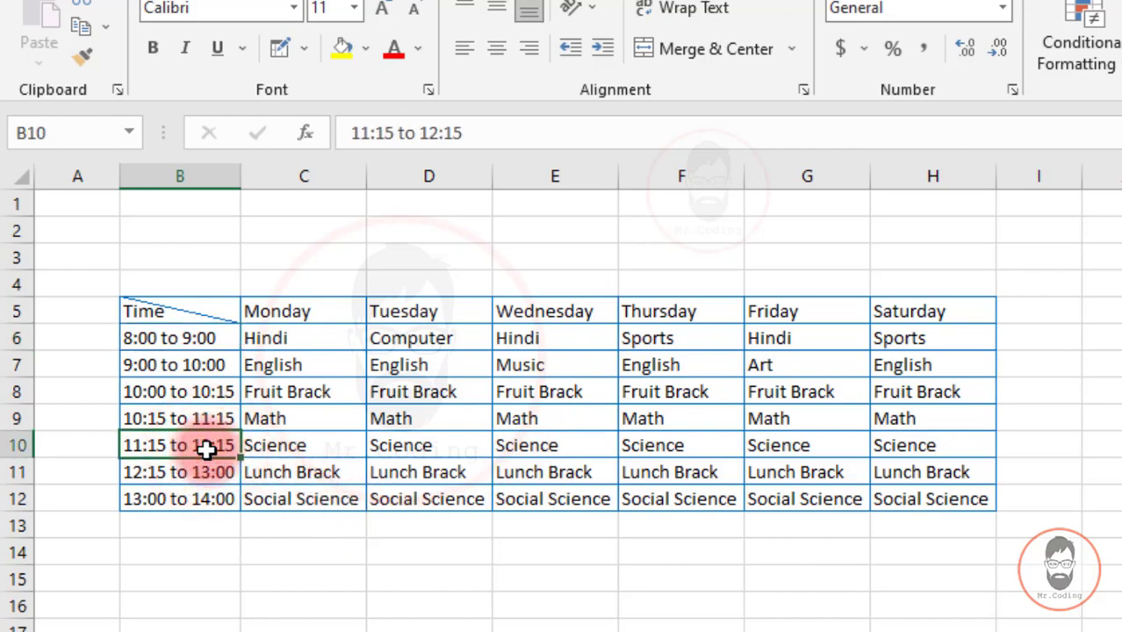
key(ctrl+p)
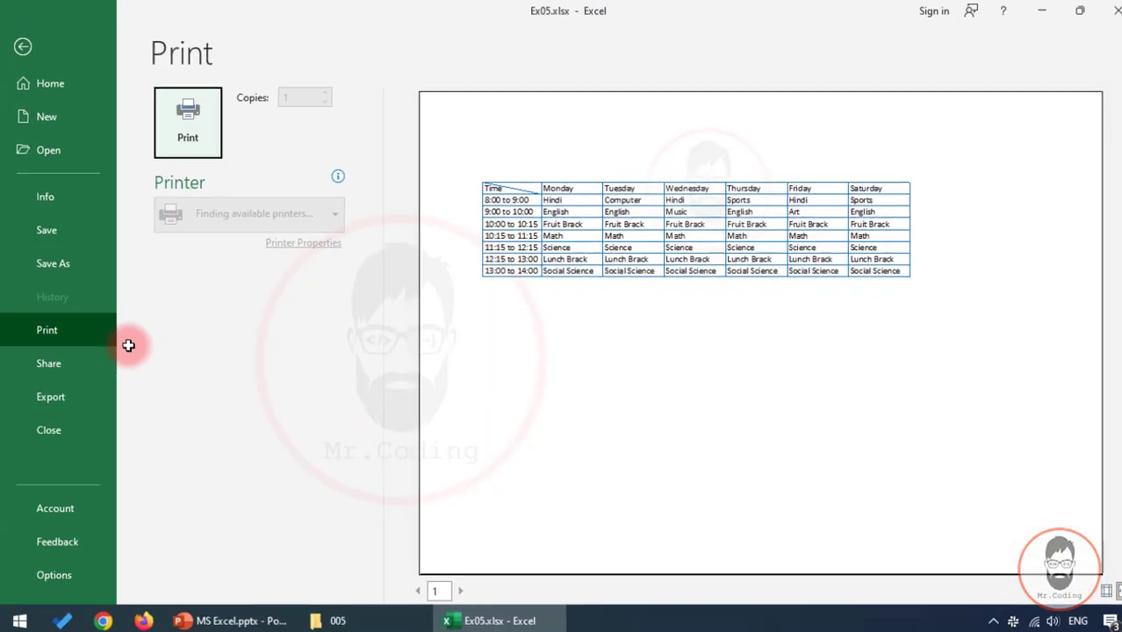